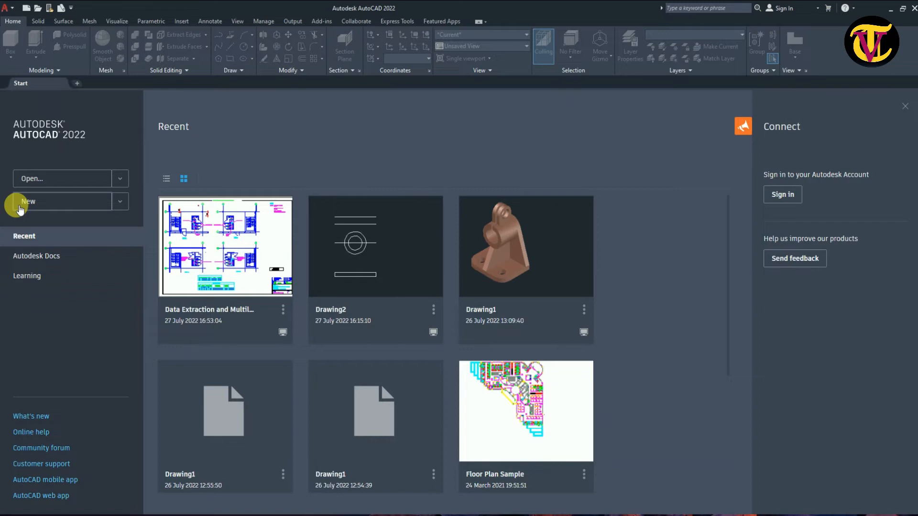
Create a new drawing and switch it to the 3D Modeling workspace
click(19, 206)
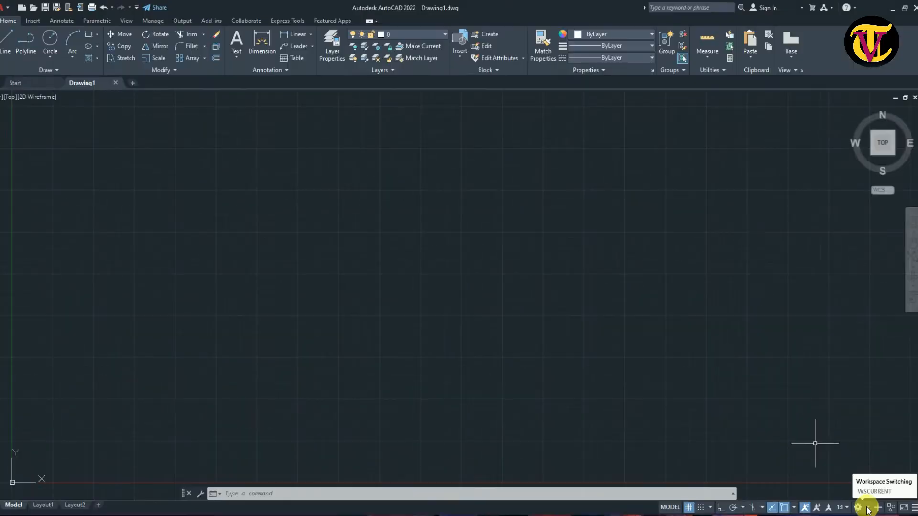
click(867, 508)
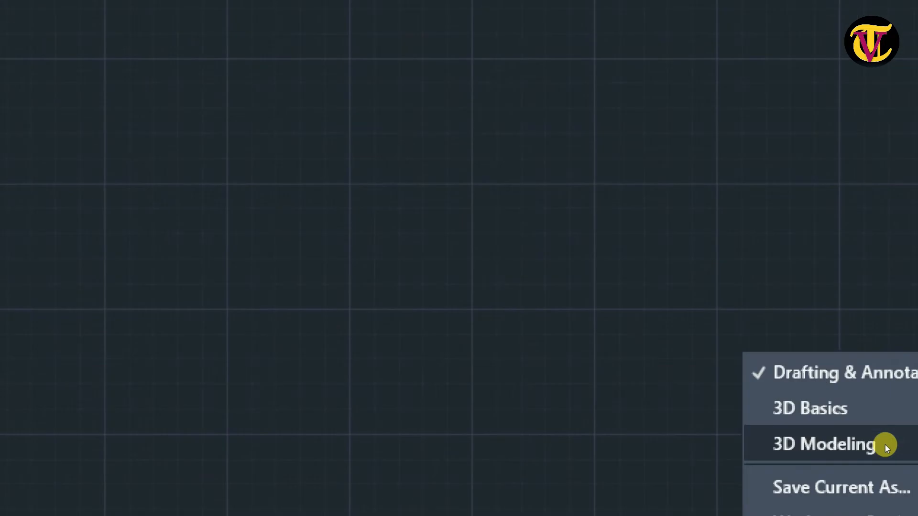
click(884, 445)
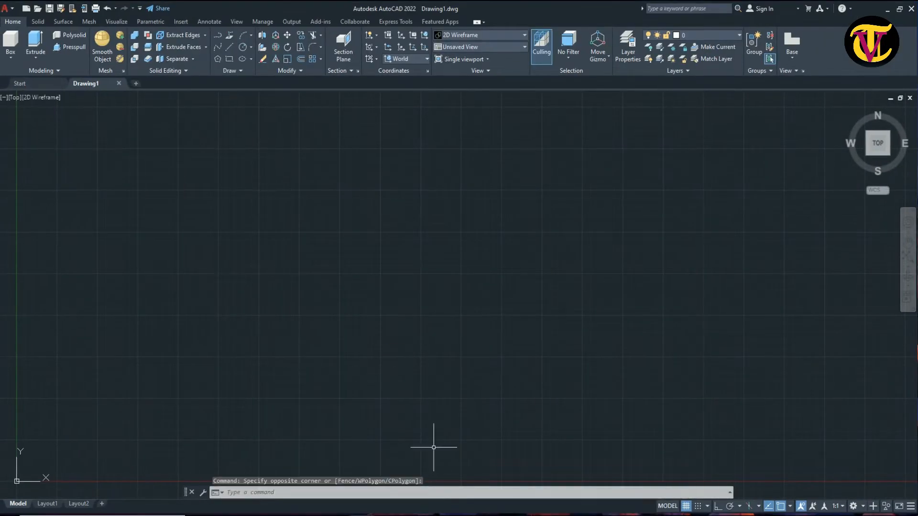
Turn off the drawing grid and set the insertion scale units to Millimeters
click(686, 510)
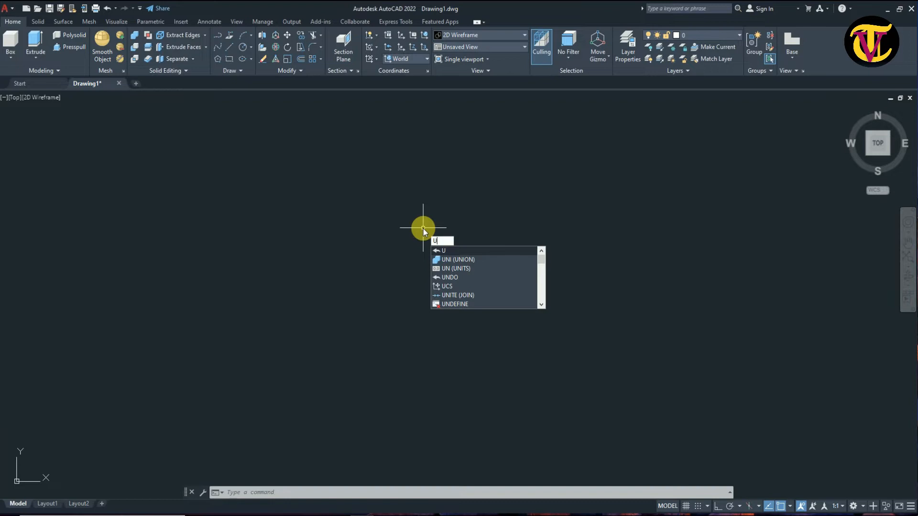
text(N)
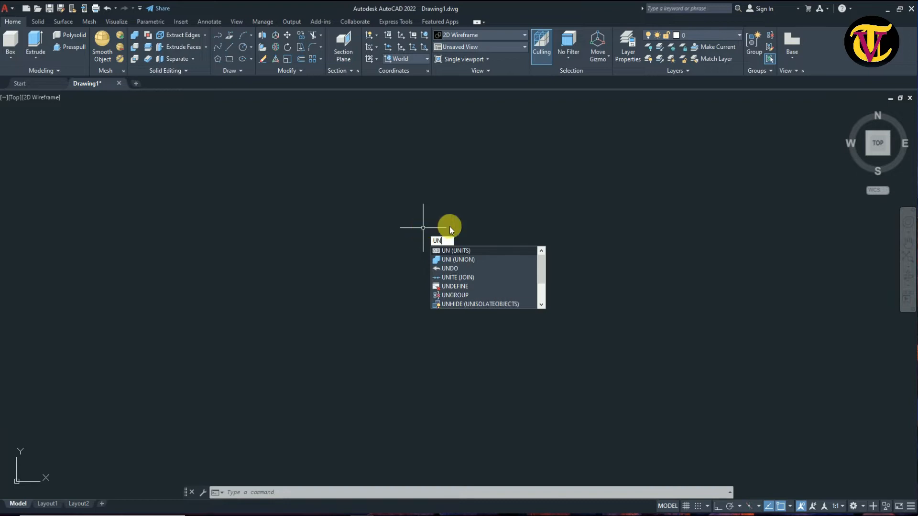
click(479, 251)
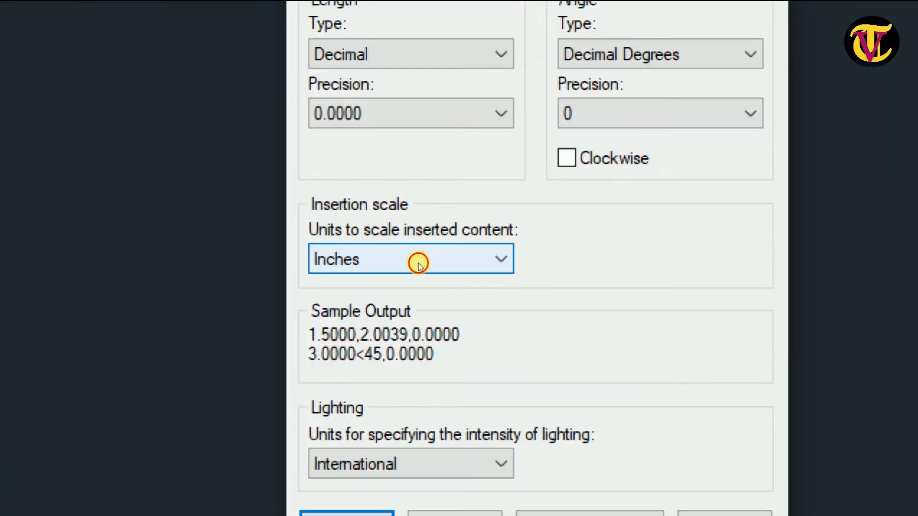
click(417, 263)
key(Down)
key(Down)
key(Down)
key(Down)
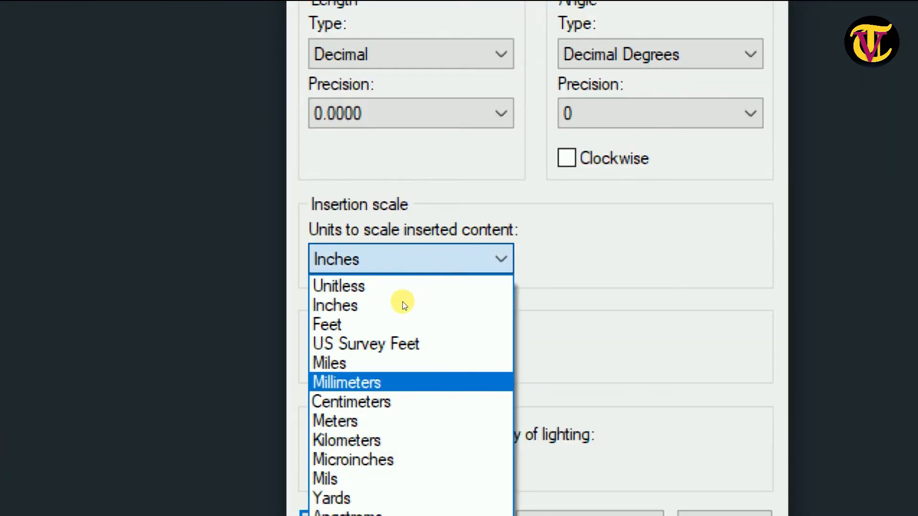
key(Return)
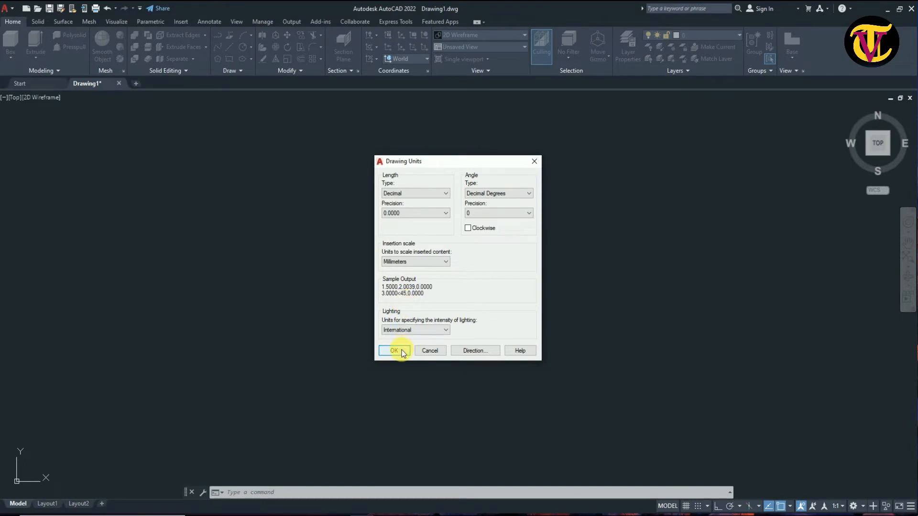
click(393, 351)
Draw a horizontal rectangle 72 mm long and 7 mm high
text(RE)
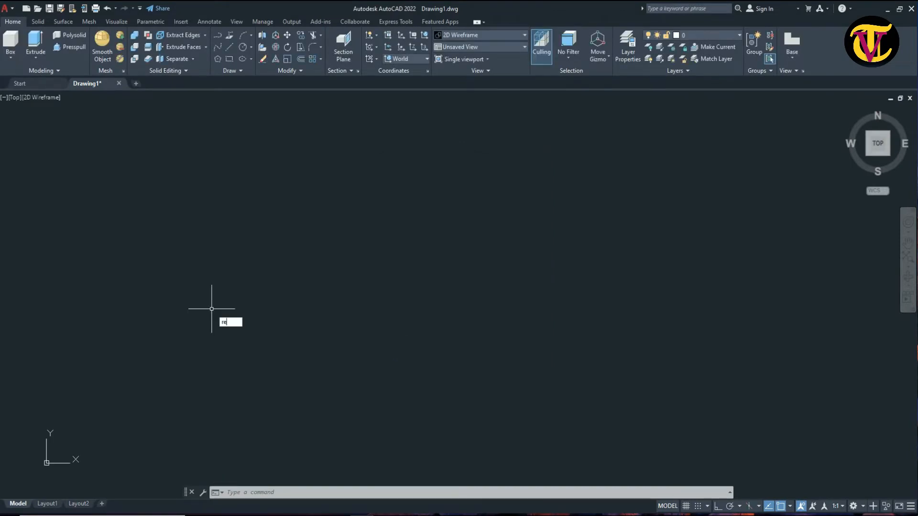
text(C)
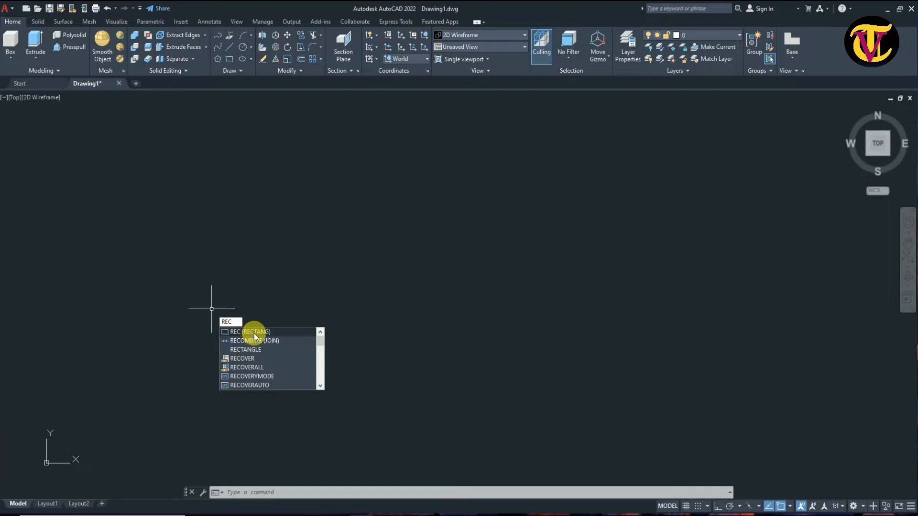
key(Return)
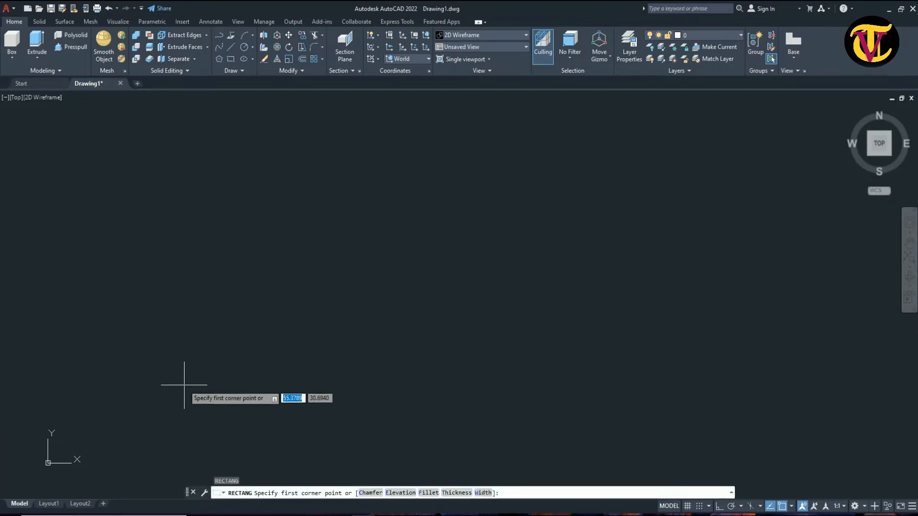
click(243, 368)
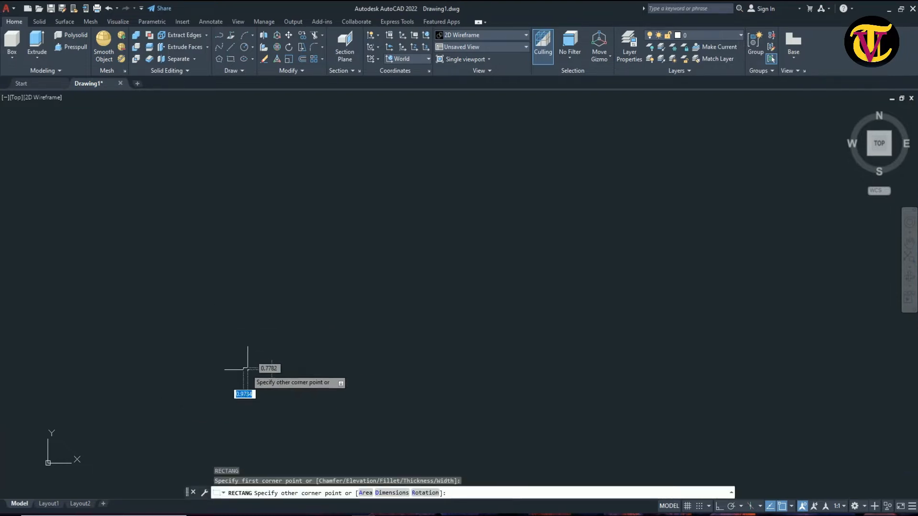
click(366, 380)
text(72)
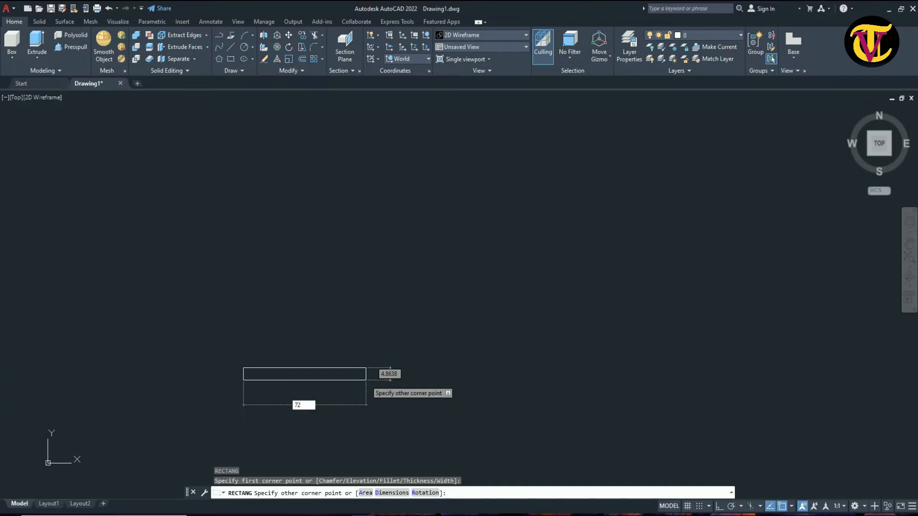
key(Tab)
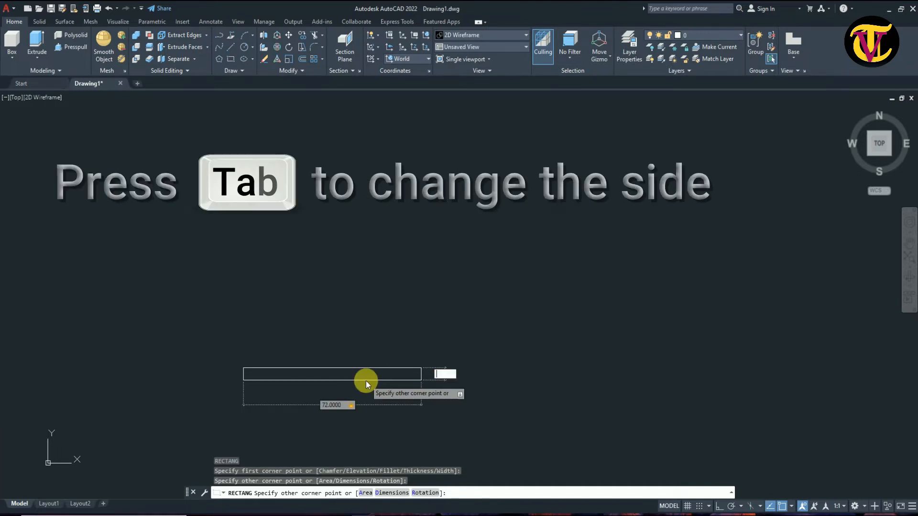
text(7)
key(Return)
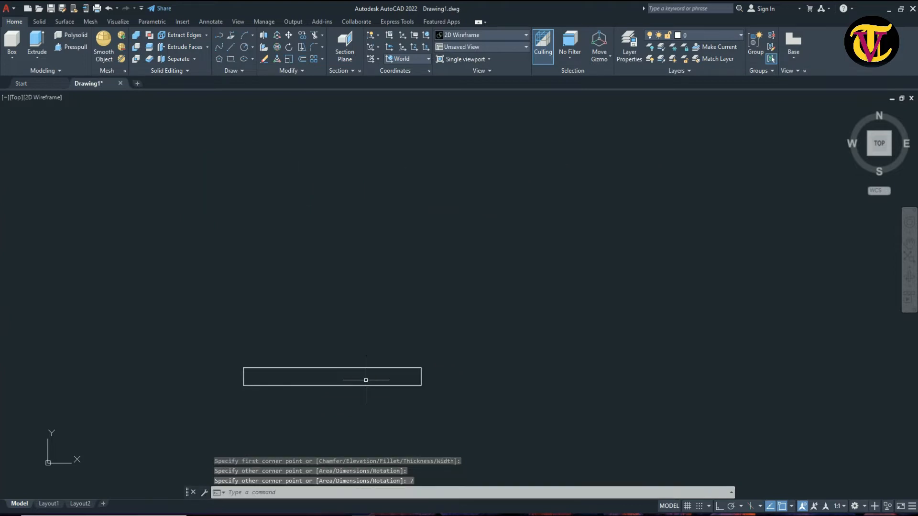
Explode the rectangle into separate lines and offset its upper edge 50 mm upward
click(371, 367)
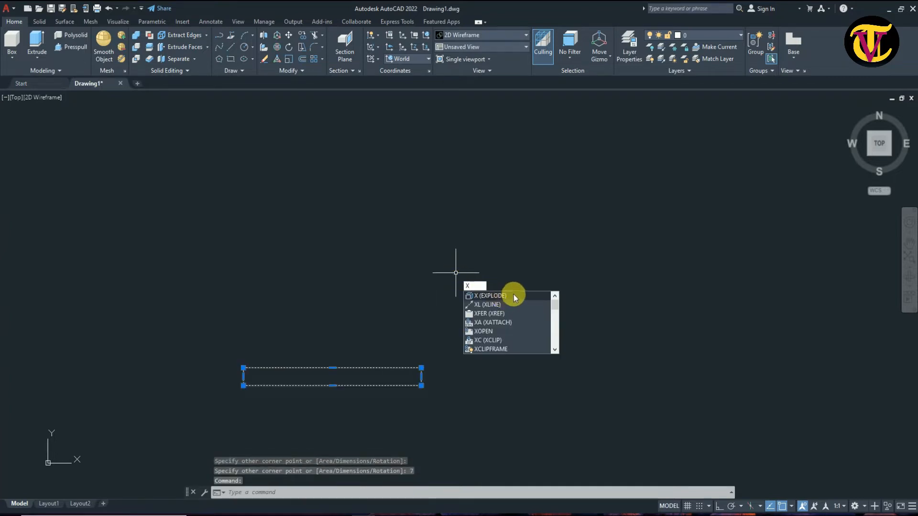
key(Return)
text(OFFSET)
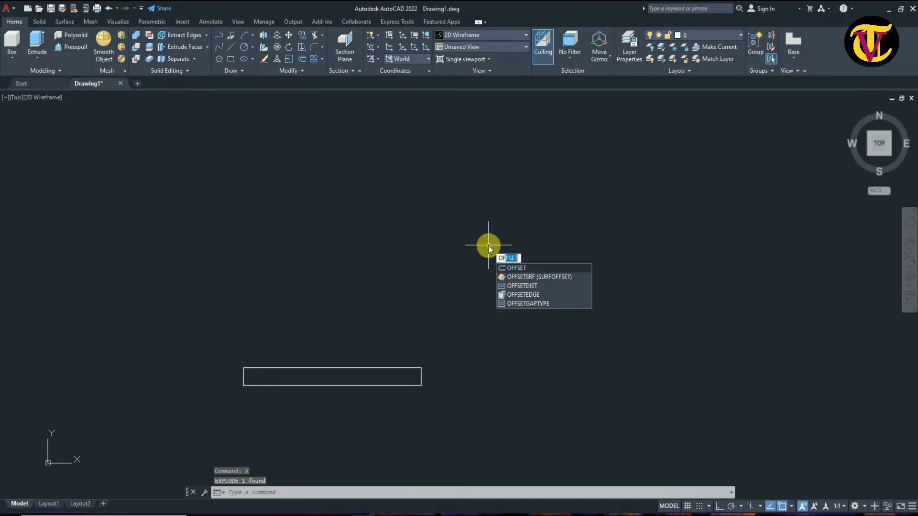
click(543, 267)
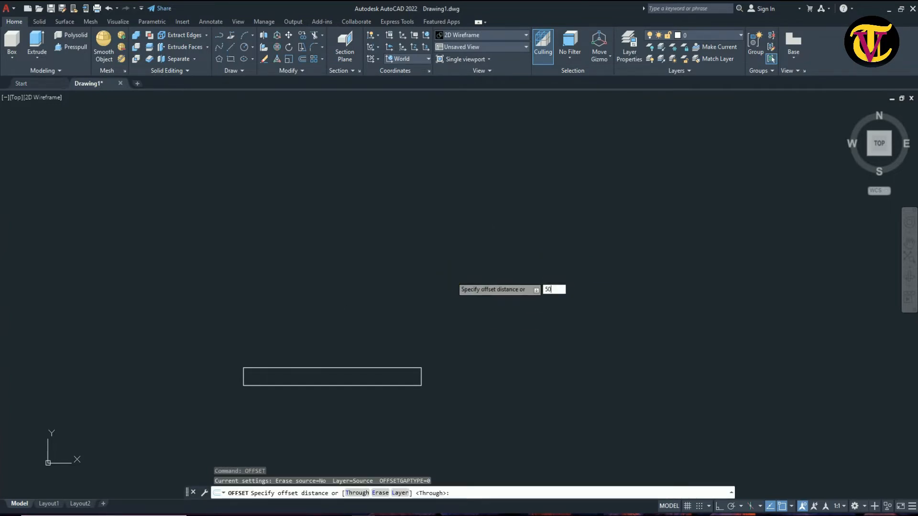
text(50)
key(Return)
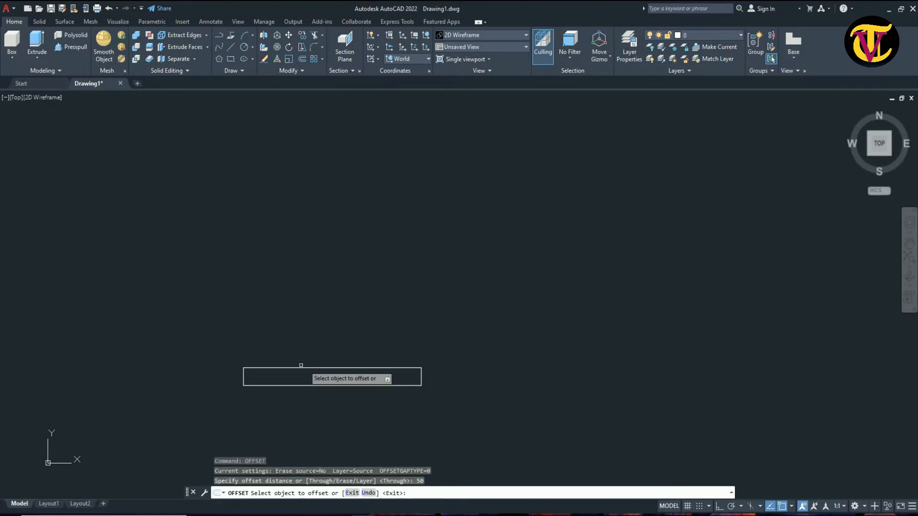
click(279, 368)
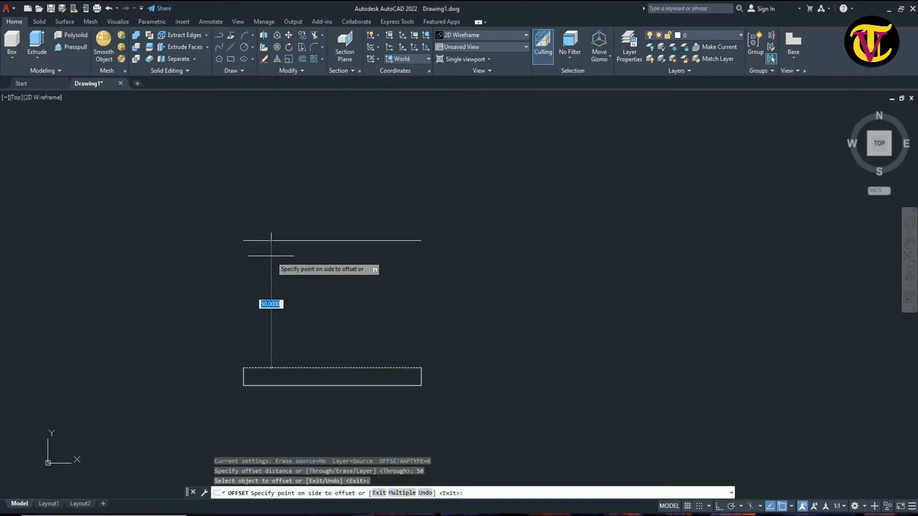
click(268, 244)
Offset the line above the rectangle 32 mm upward, and offset the resulting line another 12 mm upward
click(295, 240)
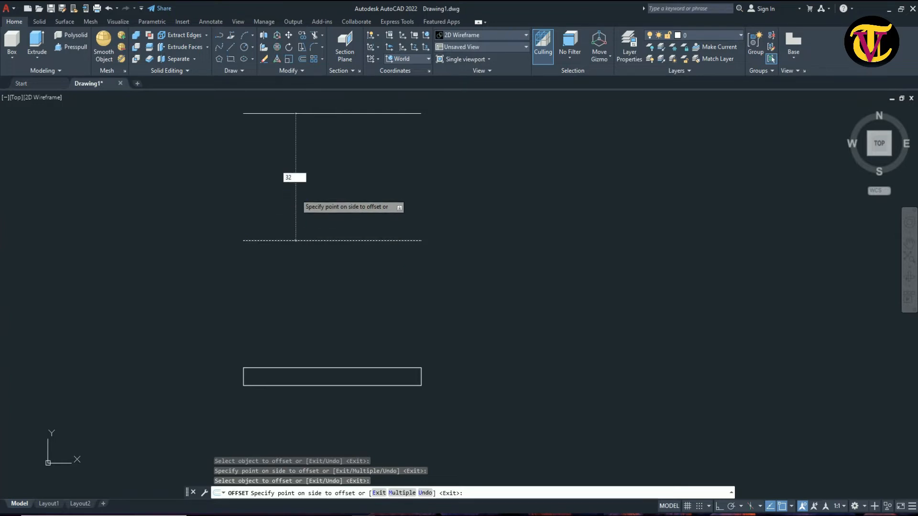
key(Return)
scroll(338, 117, down, 2)
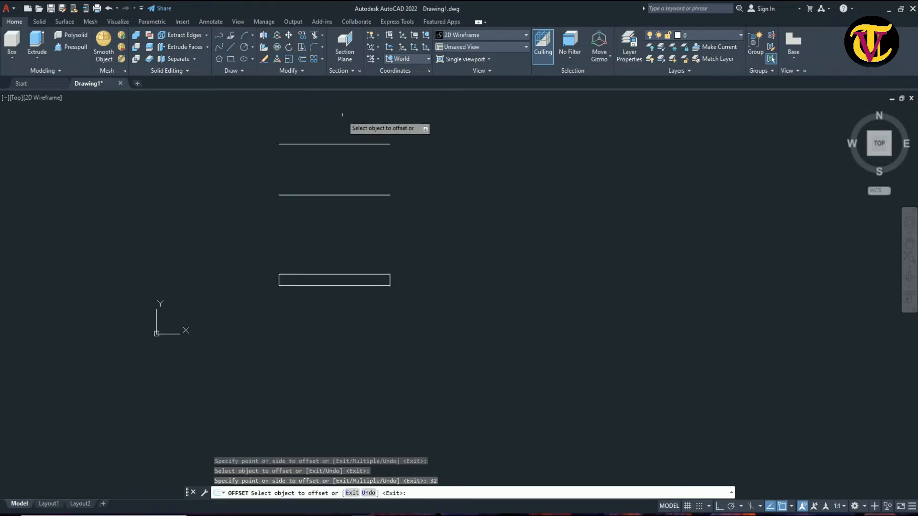
scroll(363, 101, up, 2)
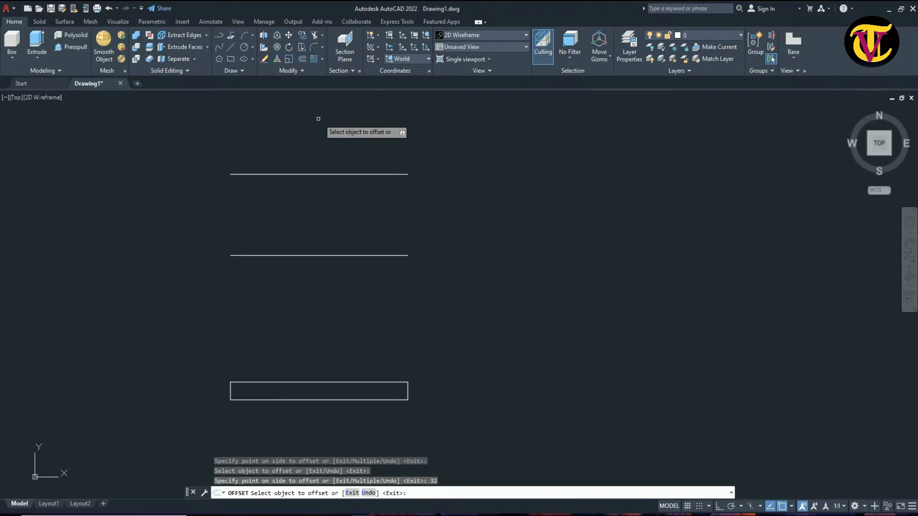
click(274, 174)
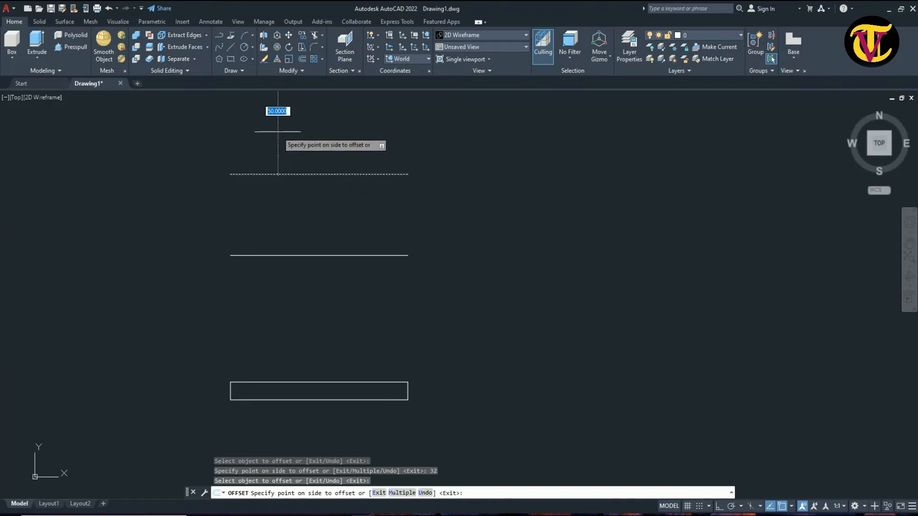
text(12)
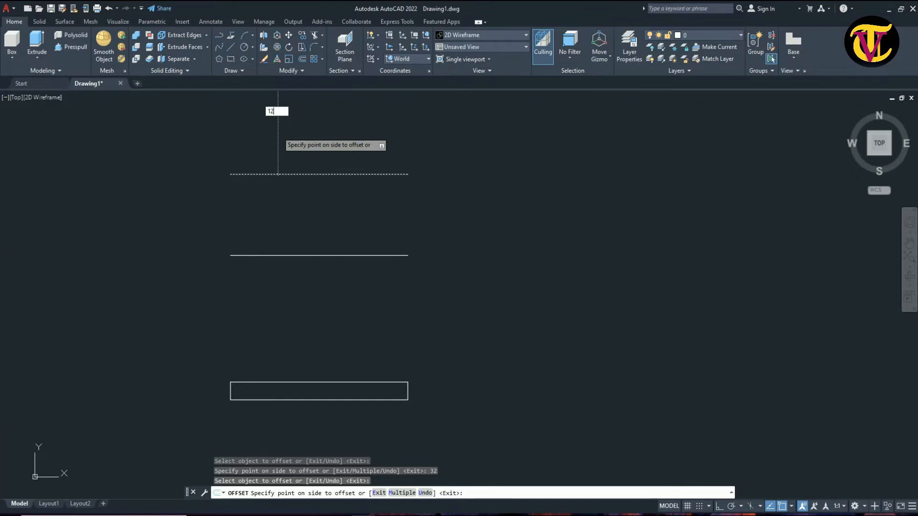
key(Return)
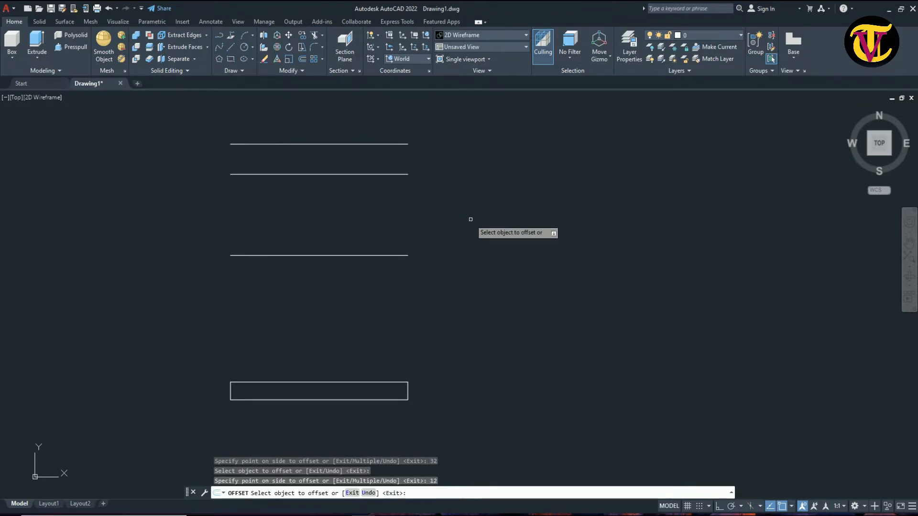
key(Escape)
key(Escape)
Draw a circle of radius 19 mm centred on the first line above the rectangle, 36 mm from its right end
text(c)
click(594, 281)
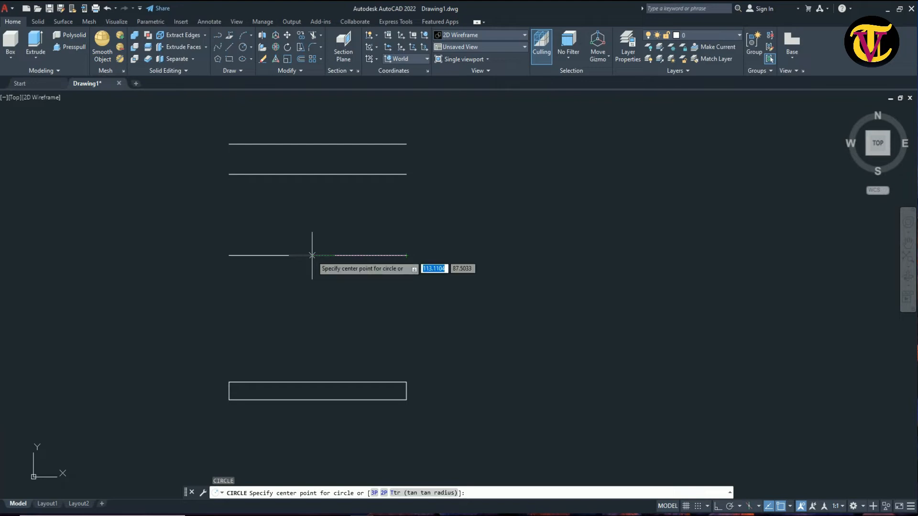
text(36)
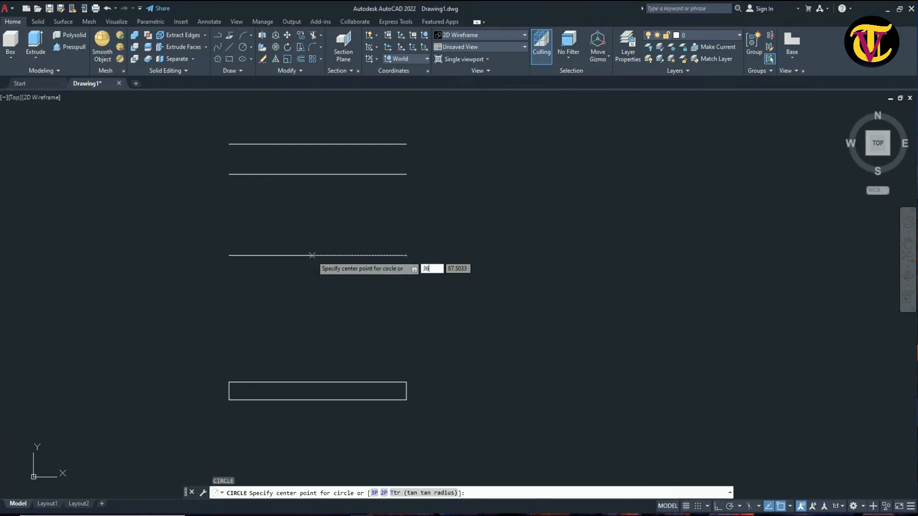
key(Return)
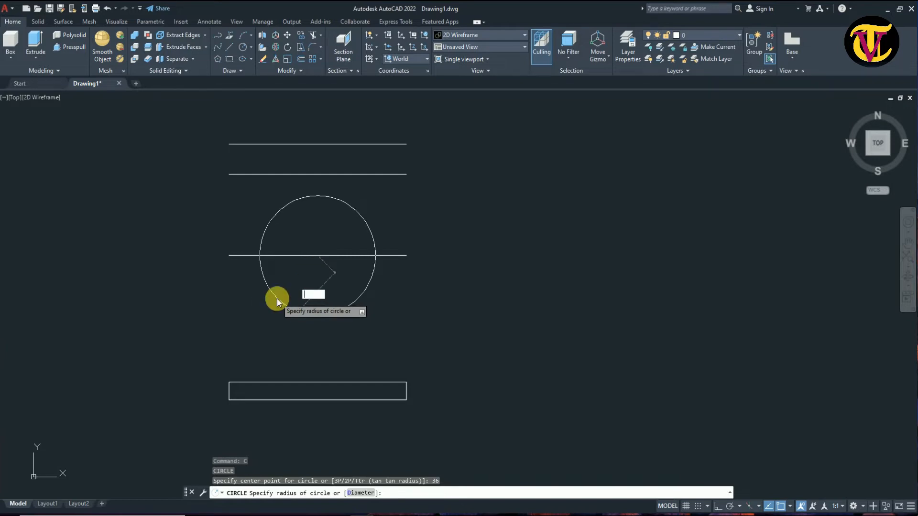
text(19)
key(Return)
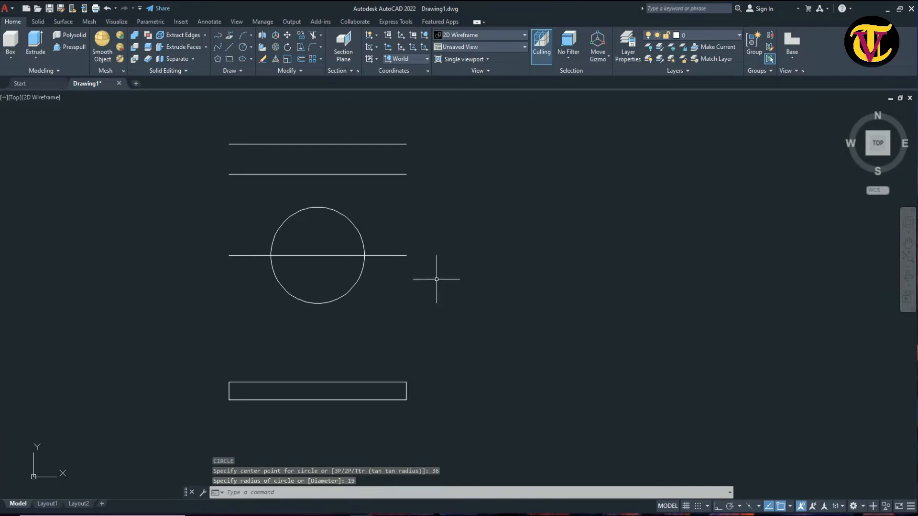
Draw a concentric circle of radius 12 mm inside the existing circle
text(CIRCLE)
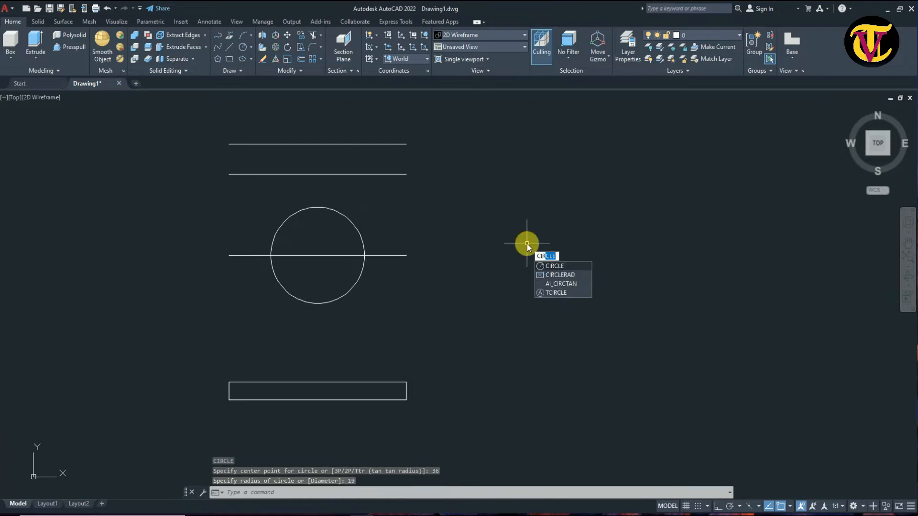
key(Return)
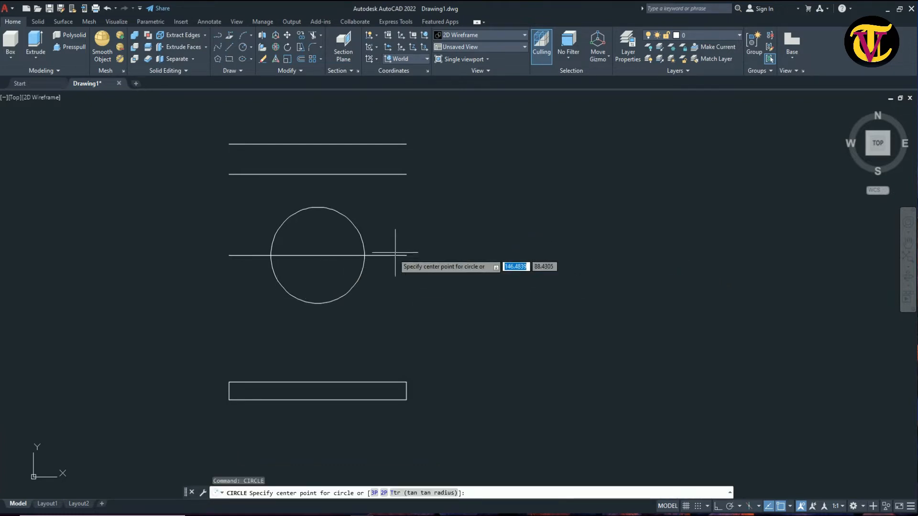
click(317, 256)
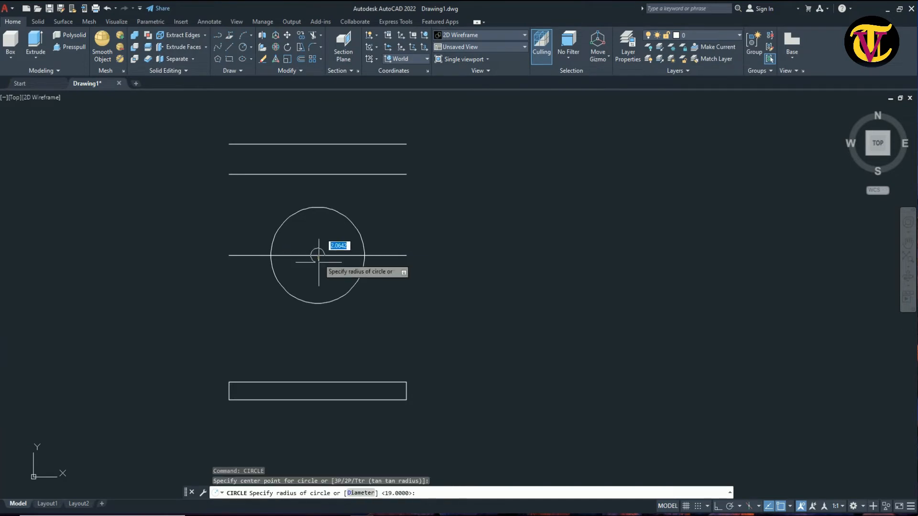
click(306, 289)
text(12)
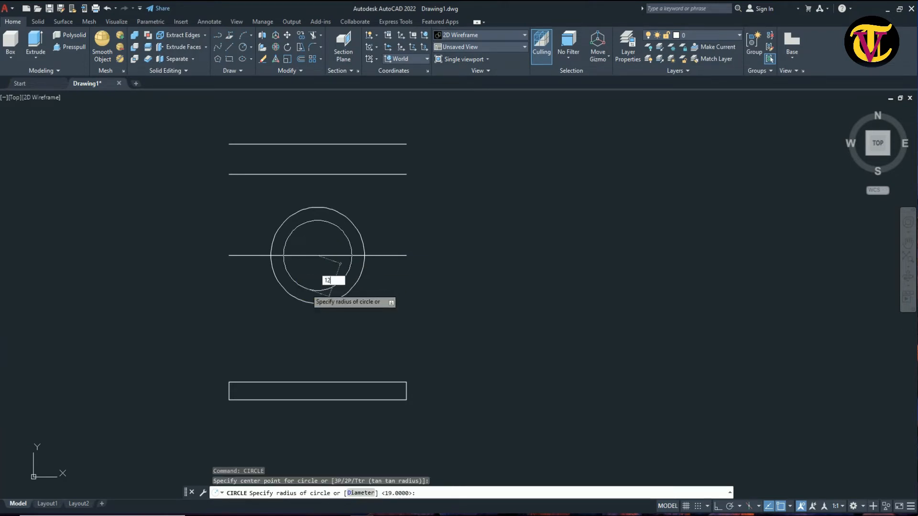
key(Return)
Draw a line tangent to the outer circle's right side, ending at the base rectangle's upper-right corner
text(L)
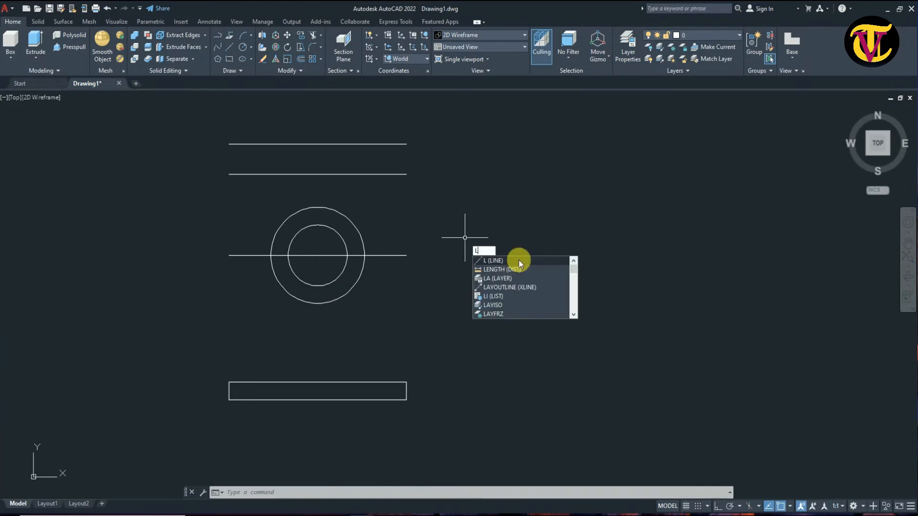
click(518, 260)
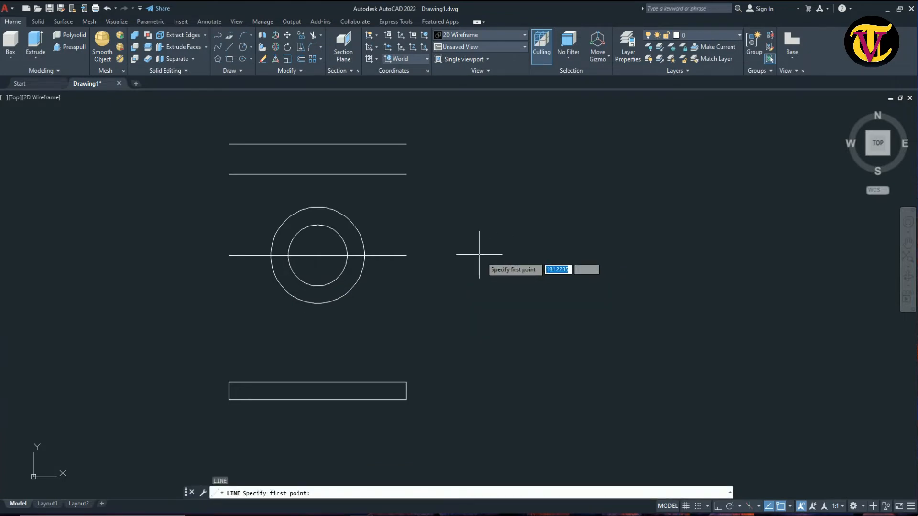
shift+right_click(476, 285)
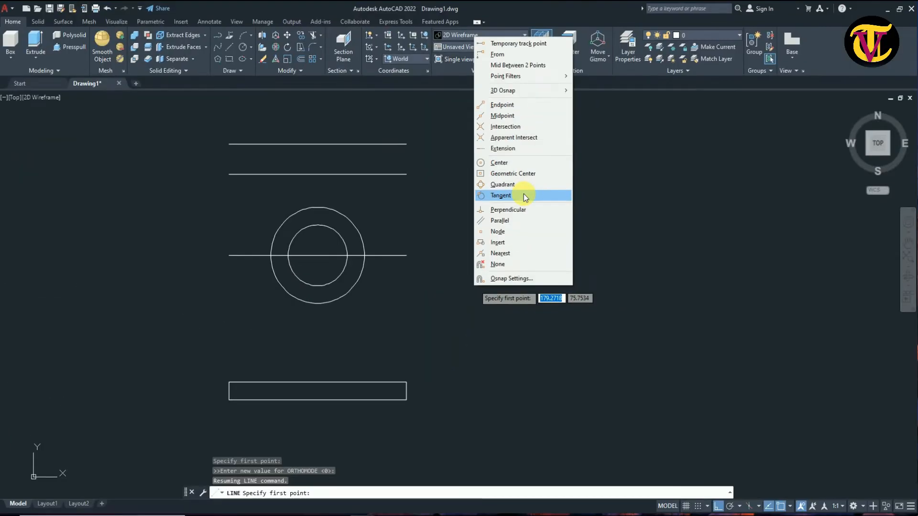
click(524, 196)
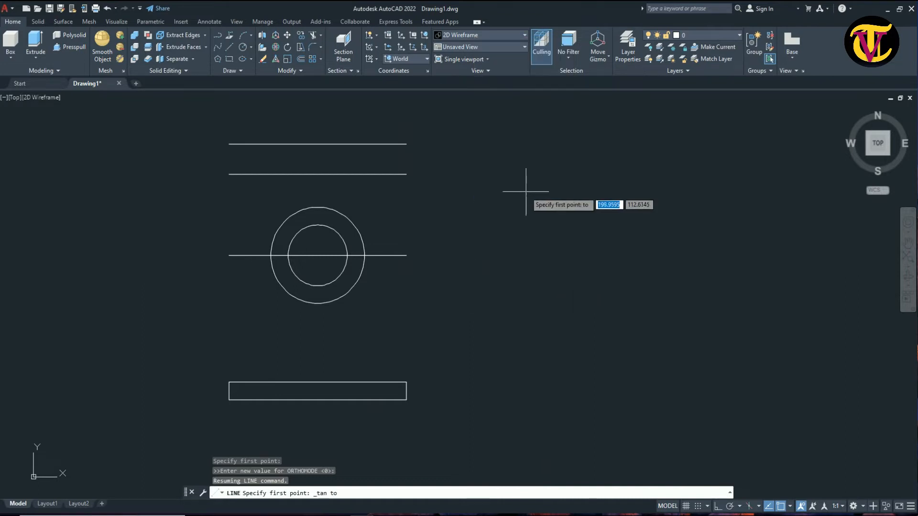
click(359, 234)
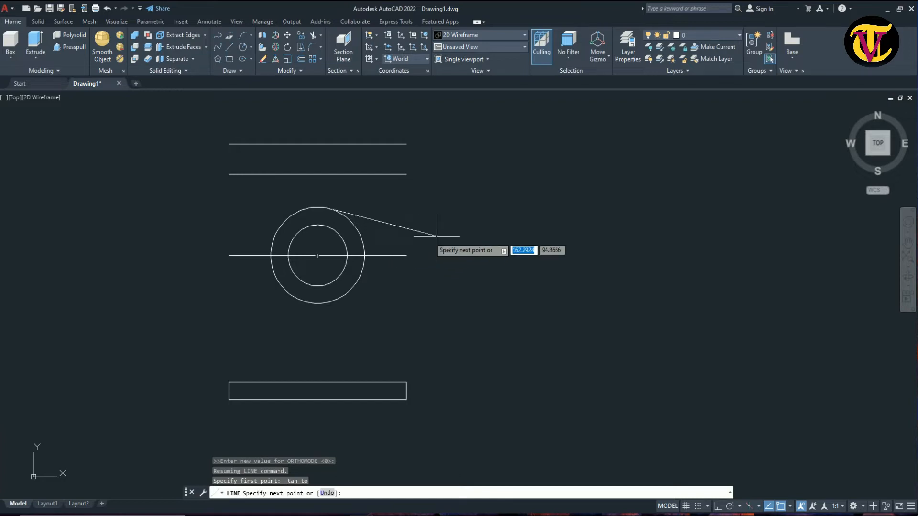
click(406, 382)
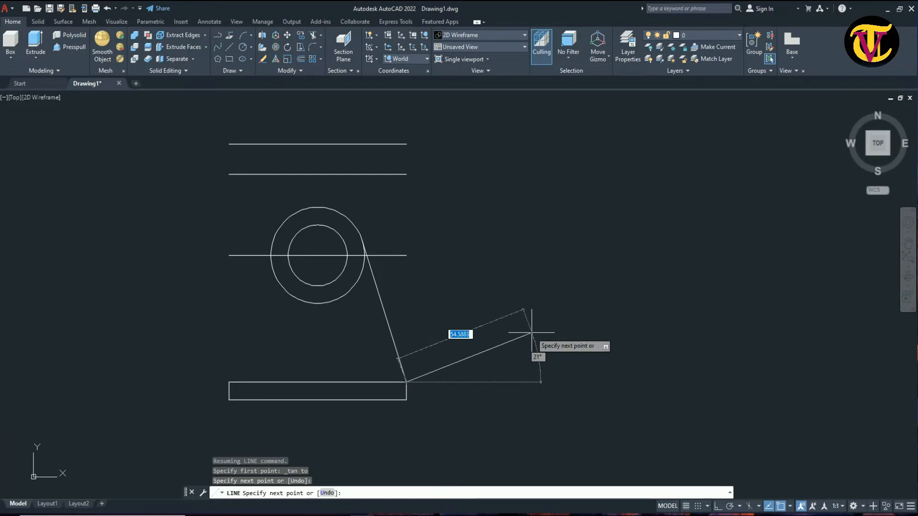
key(Return)
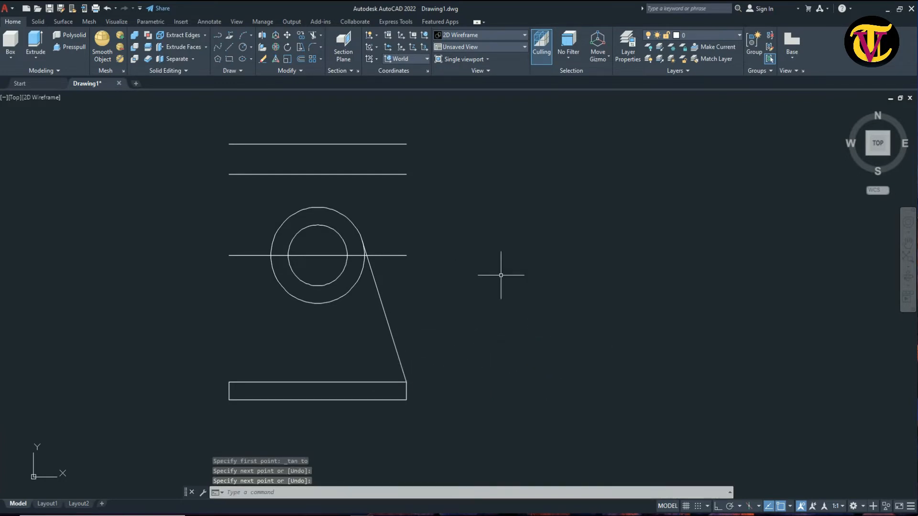
Draw a line tangent to the outer circle's left side, ending at the base rectangle's upper-left corner
text(L)
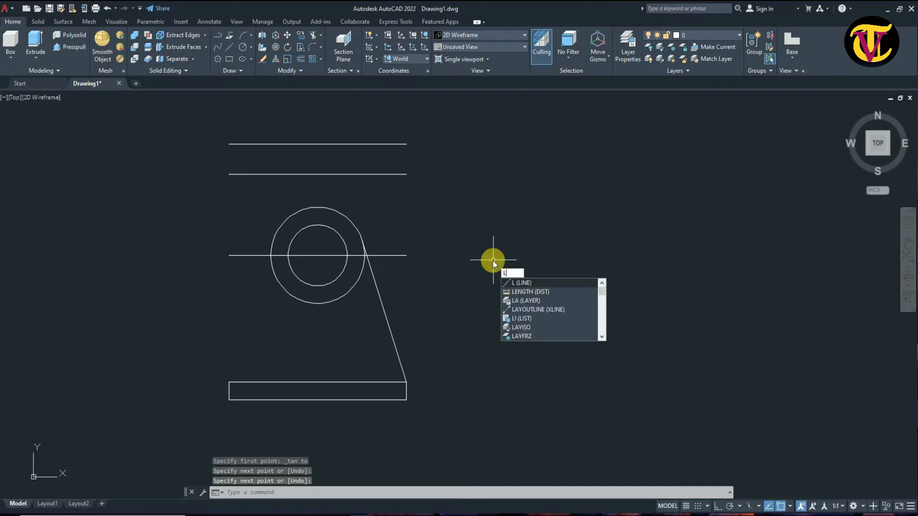
click(535, 282)
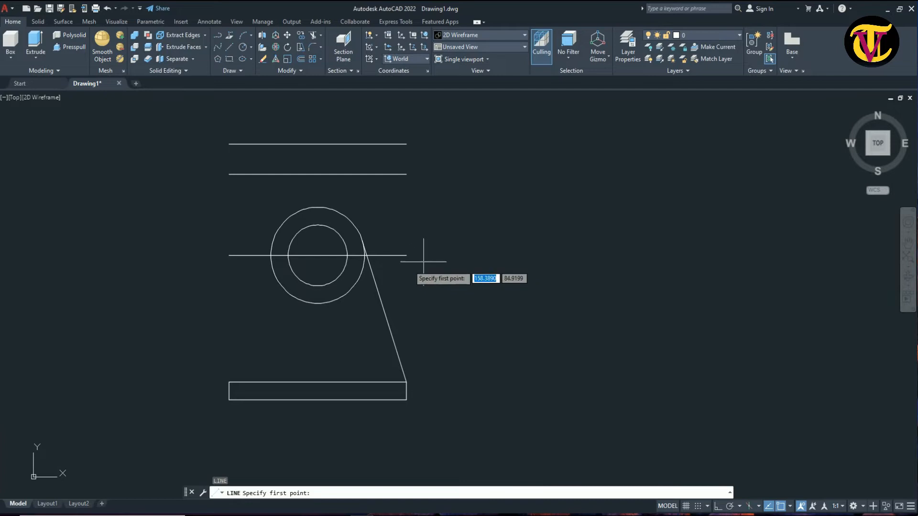
shift+right_click(482, 249)
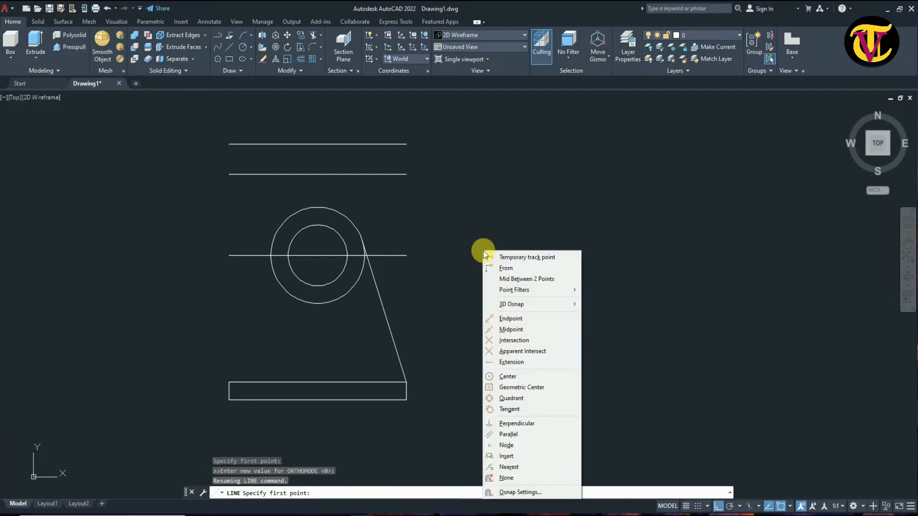
click(507, 409)
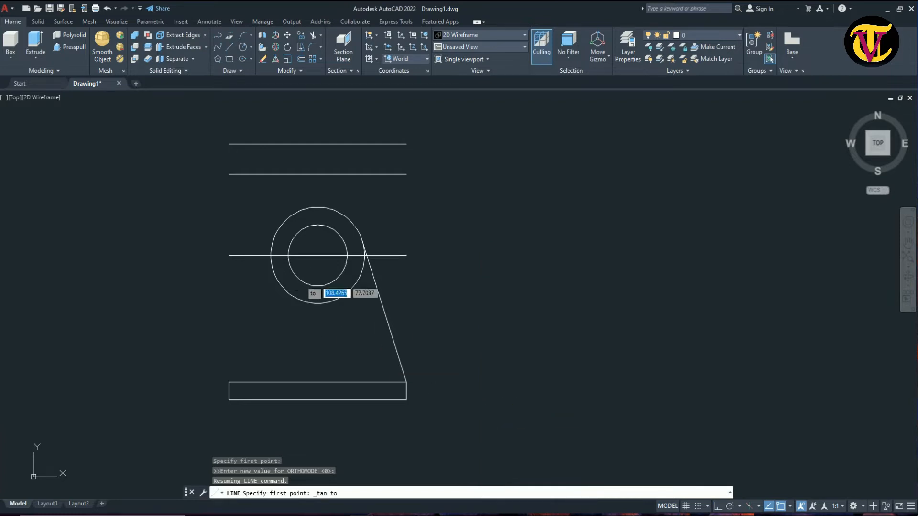
click(271, 239)
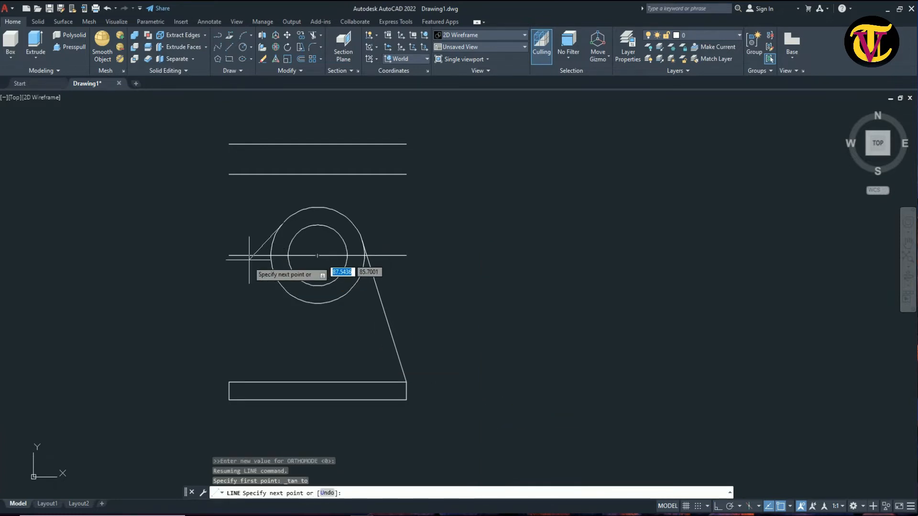
click(229, 382)
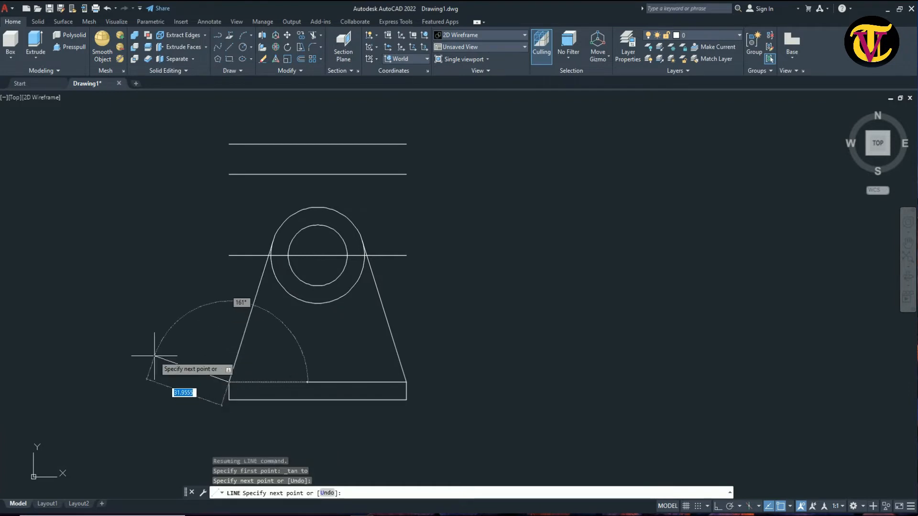
key(Return)
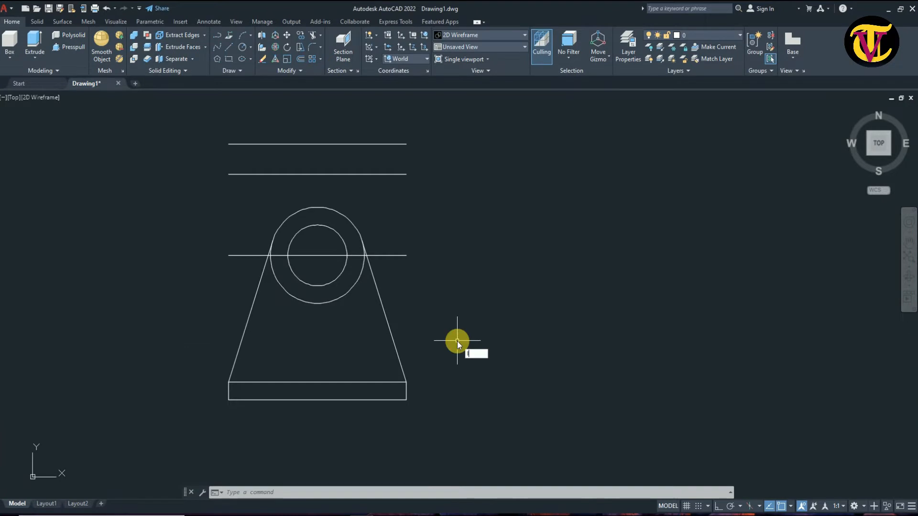
Draw a vertical line from the outer circle's lowest point down to the base rectangle's upper edge
text(L)
click(501, 363)
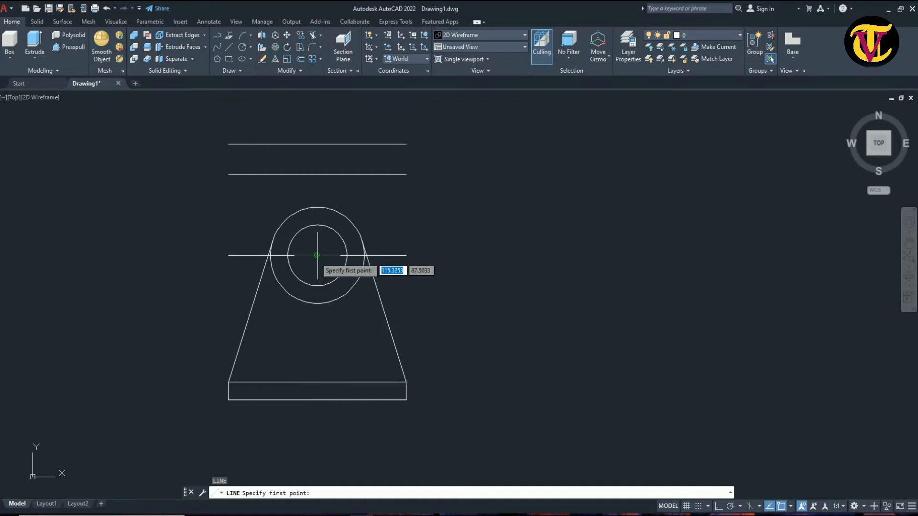
click(317, 303)
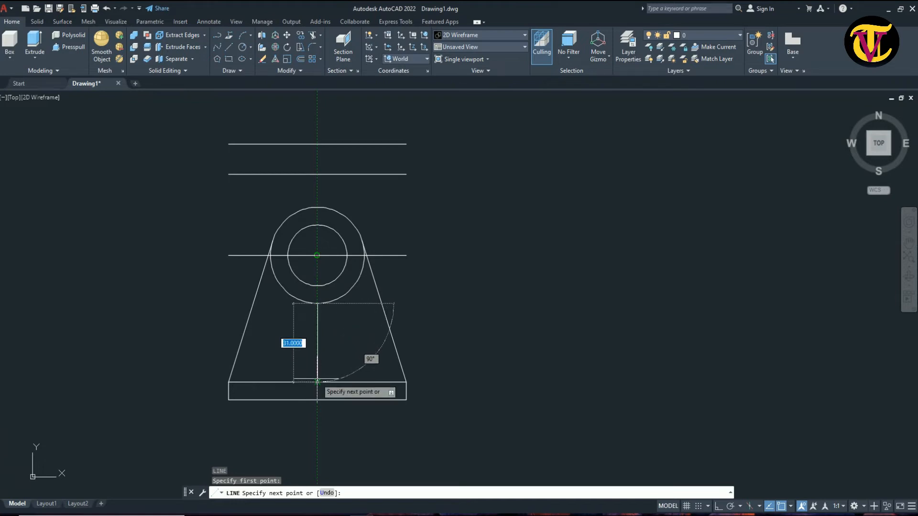
click(317, 382)
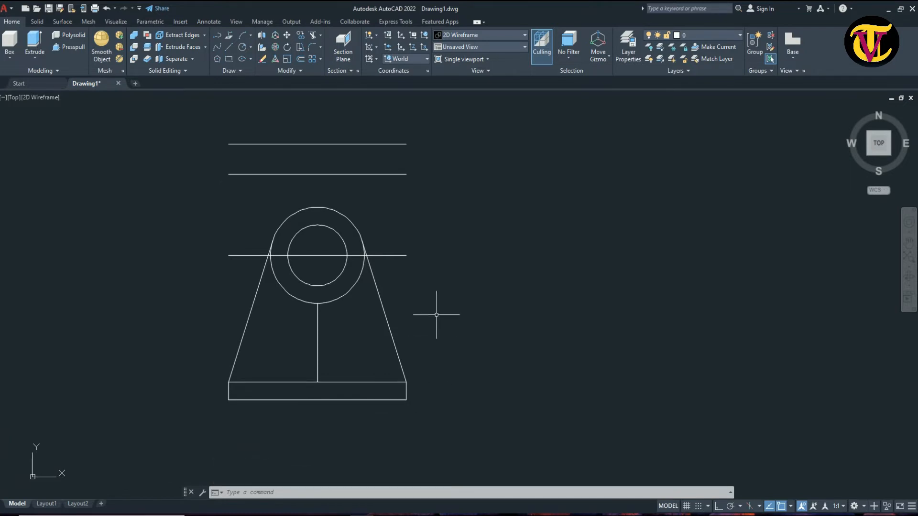
Offset the vertical line below the circles 4 mm to both its right and left sides
text(O)
click(498, 314)
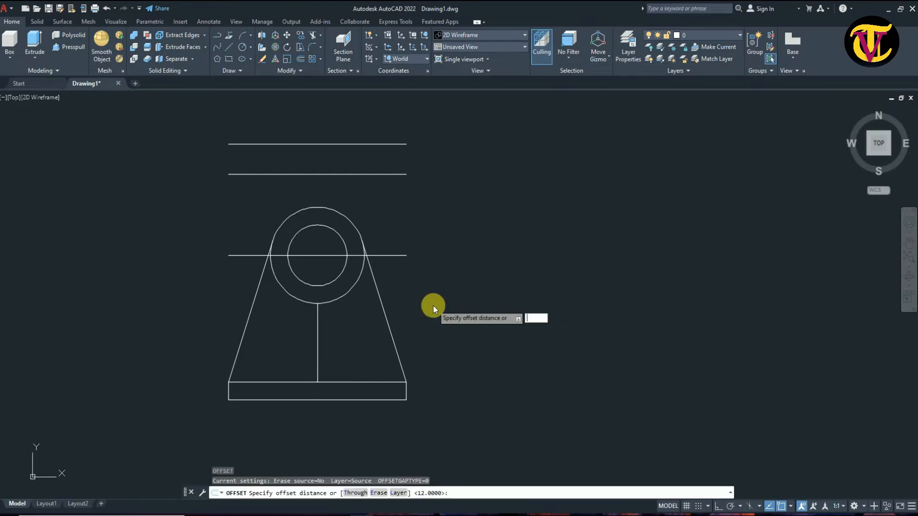
text(4)
key(Return)
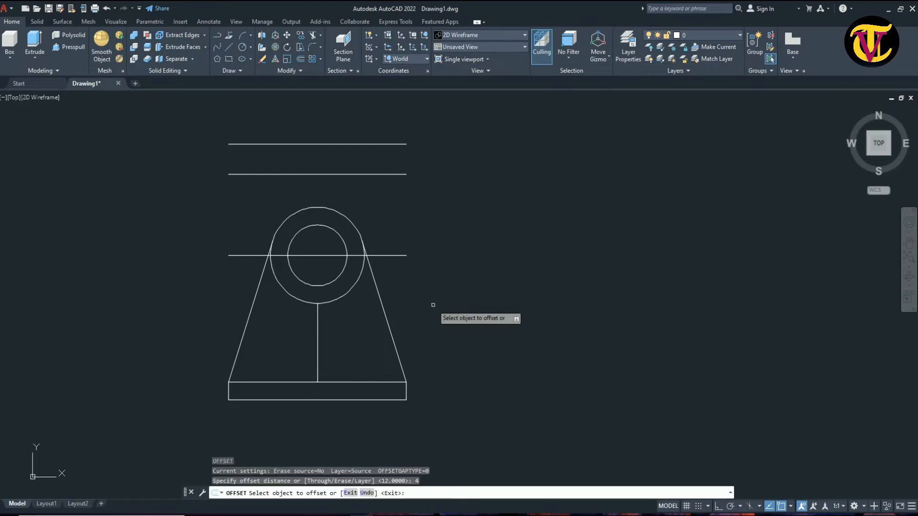
click(318, 331)
click(342, 330)
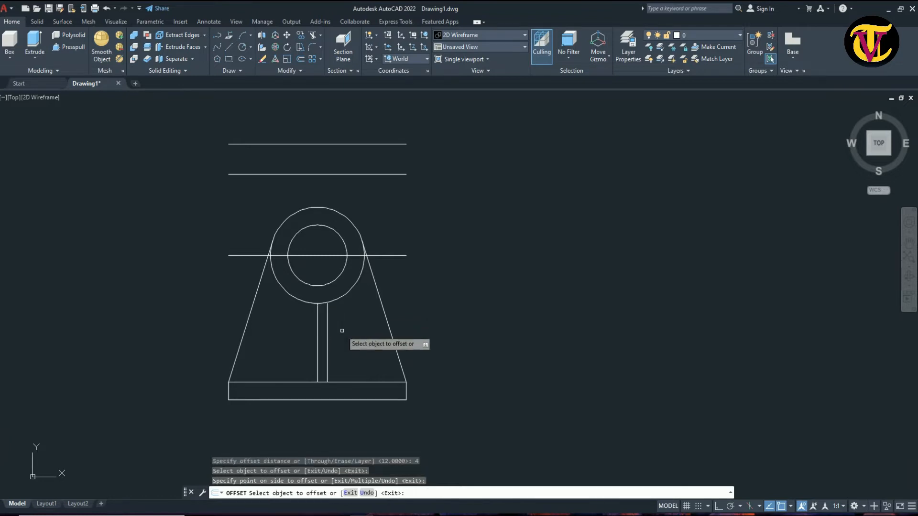
click(318, 338)
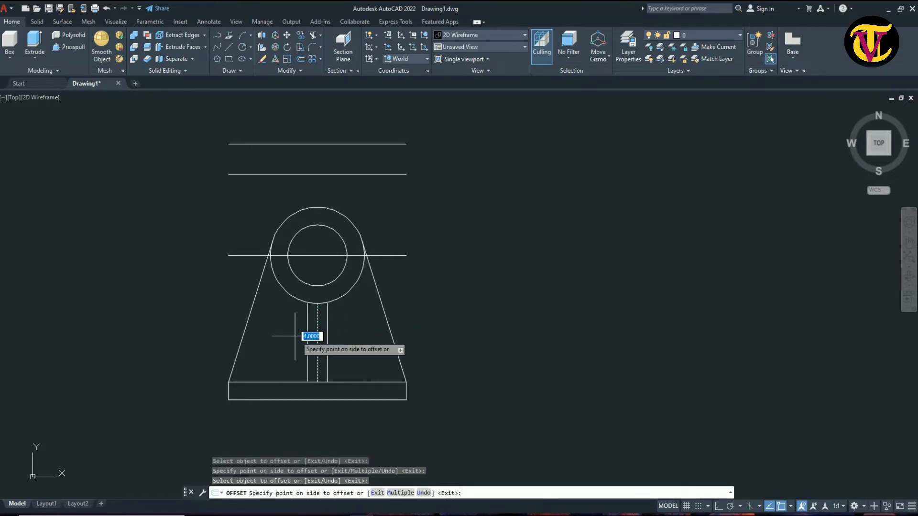
click(295, 336)
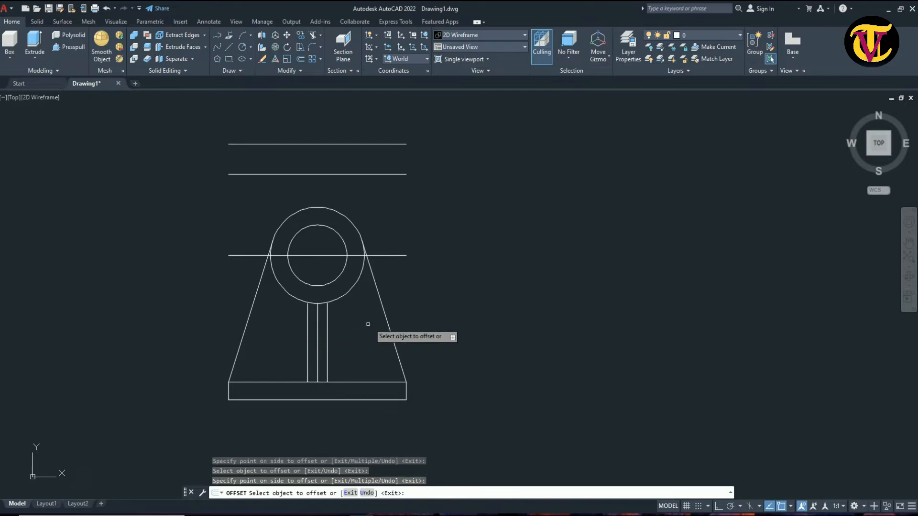
Extend both offset vertical lines upward until they meet the outer circle
scroll(356, 327, up, 2)
scroll(356, 322, up, 4)
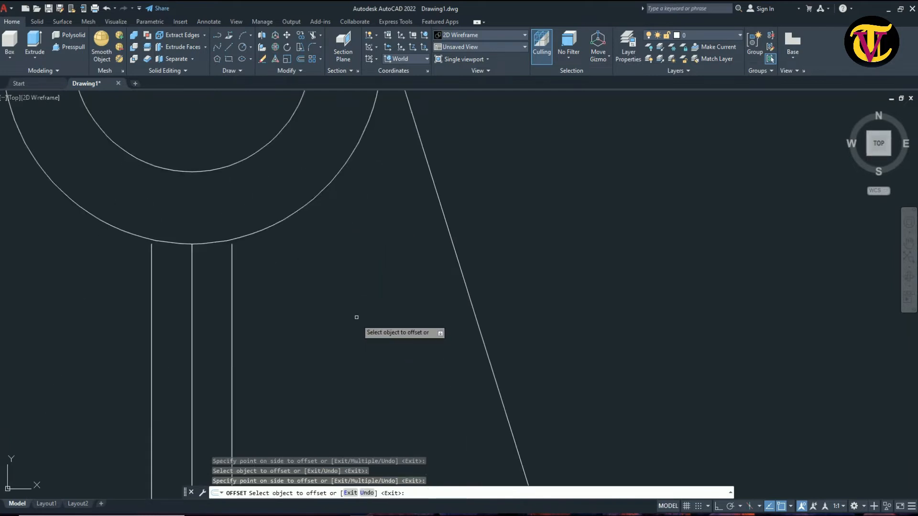
click(908, 245)
drag(630, 263, 854, 302)
scroll(465, 277, up, 4)
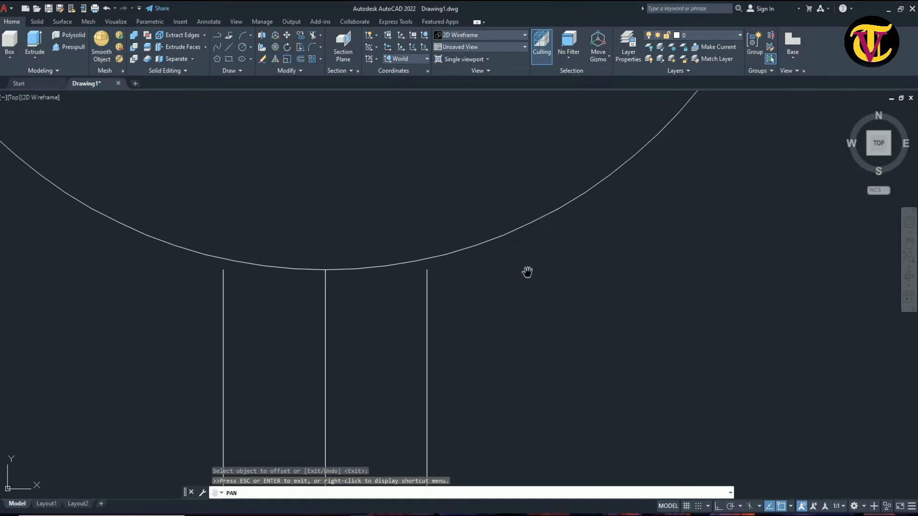
key(Escape)
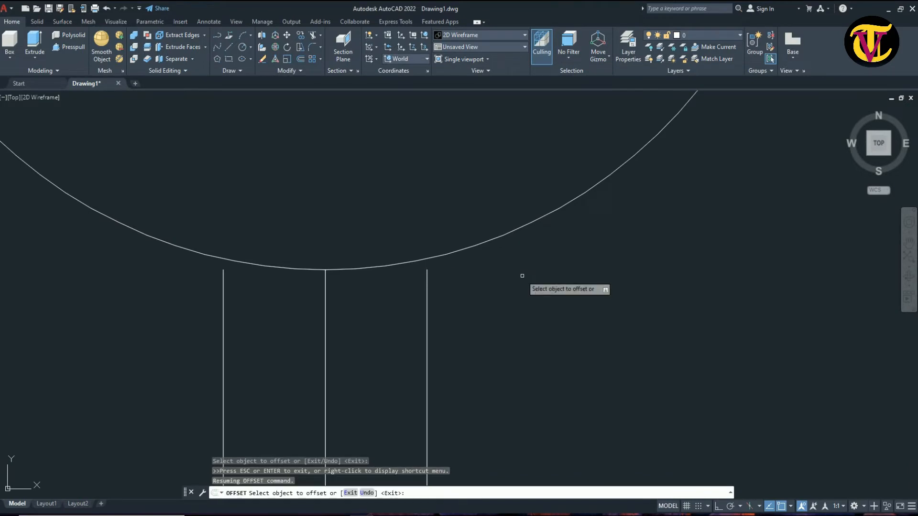
key(Escape)
text(EX)
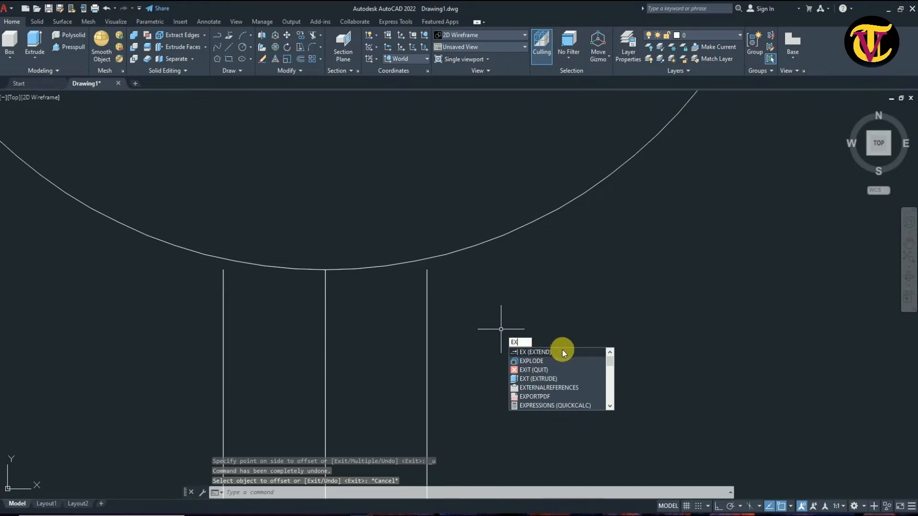
click(562, 350)
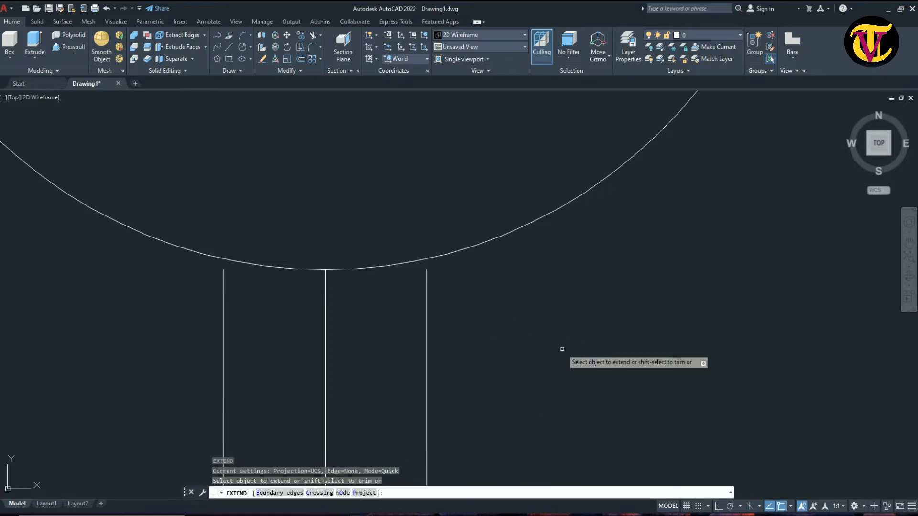
click(425, 333)
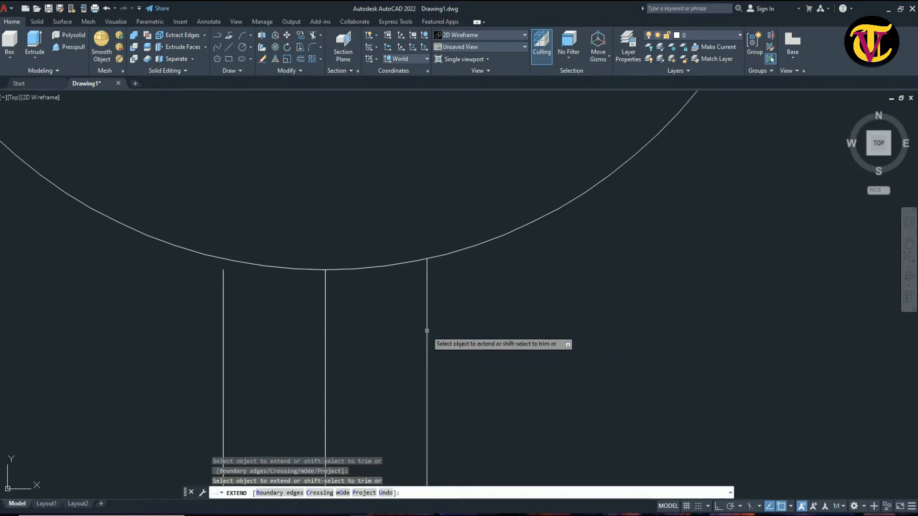
click(222, 330)
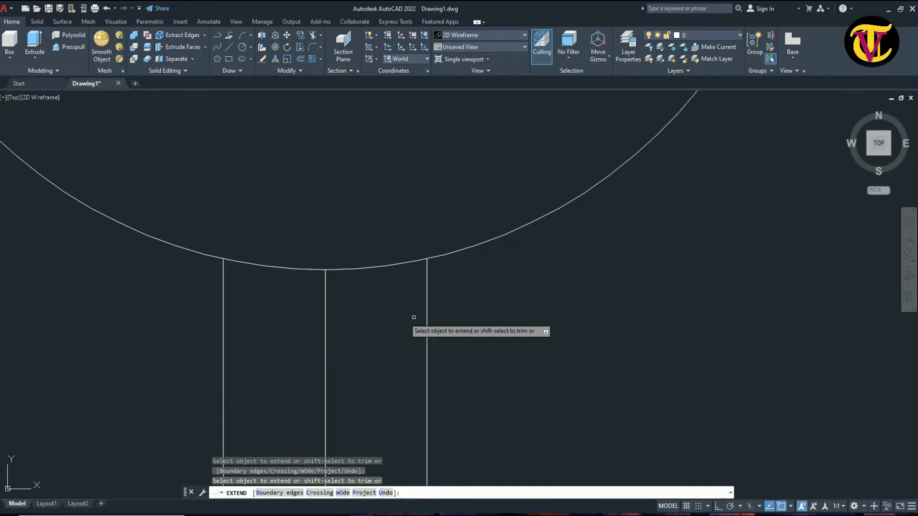
scroll(459, 318, down, 8)
scroll(676, 250, down, 4)
scroll(669, 256, up, 4)
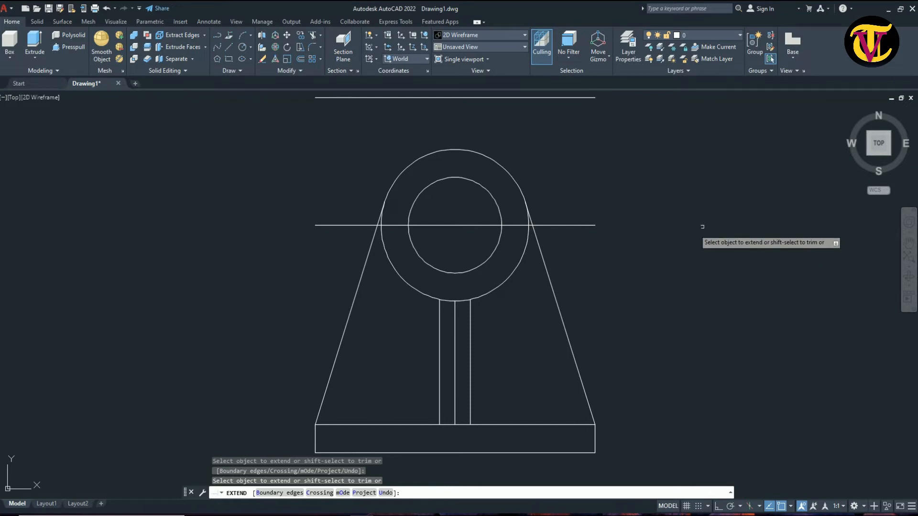
scroll(738, 221, down, 3)
middle_drag(738, 221, 510, 261)
key(Escape)
Delete the middle vertical line between the two offset rib lines
scroll(436, 304, up, 2)
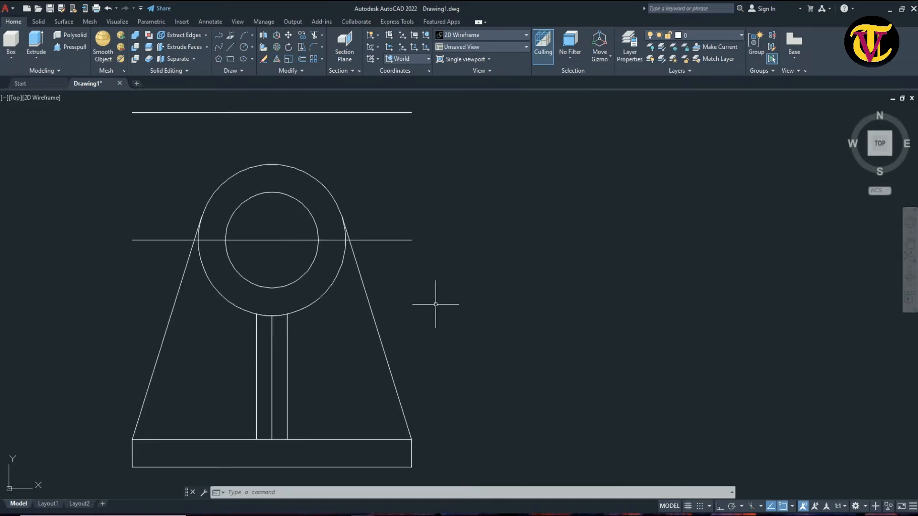
click(272, 354)
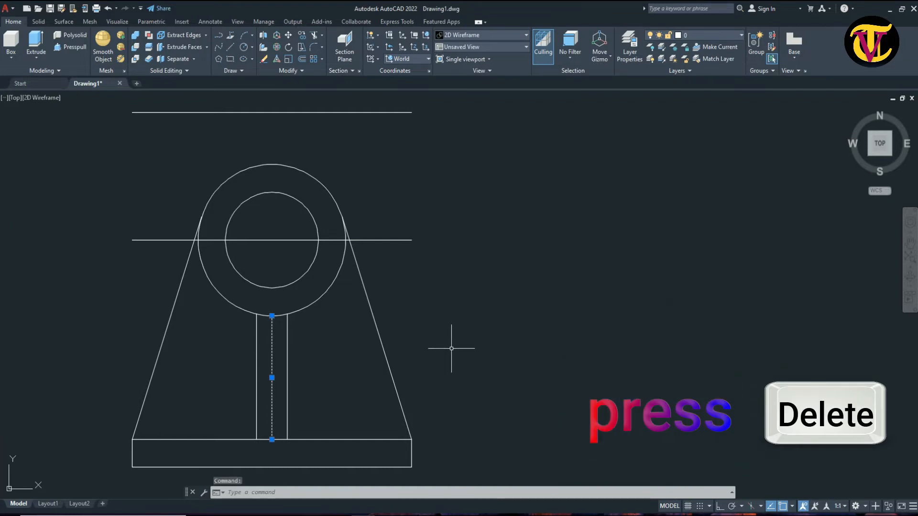
key(Delete)
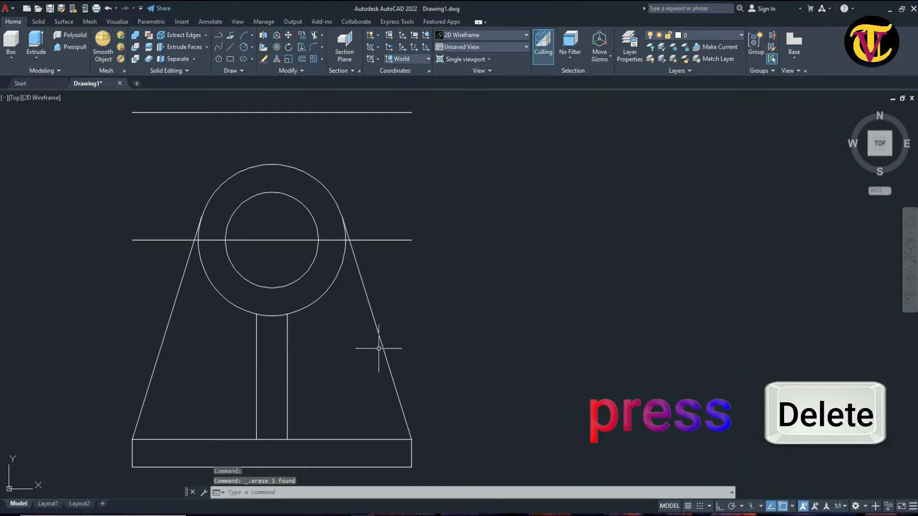
Draw a vertical line from the centre of the circles up to the midpoint of the uppermost horizontal line
scroll(440, 311, down, 2)
text(l)
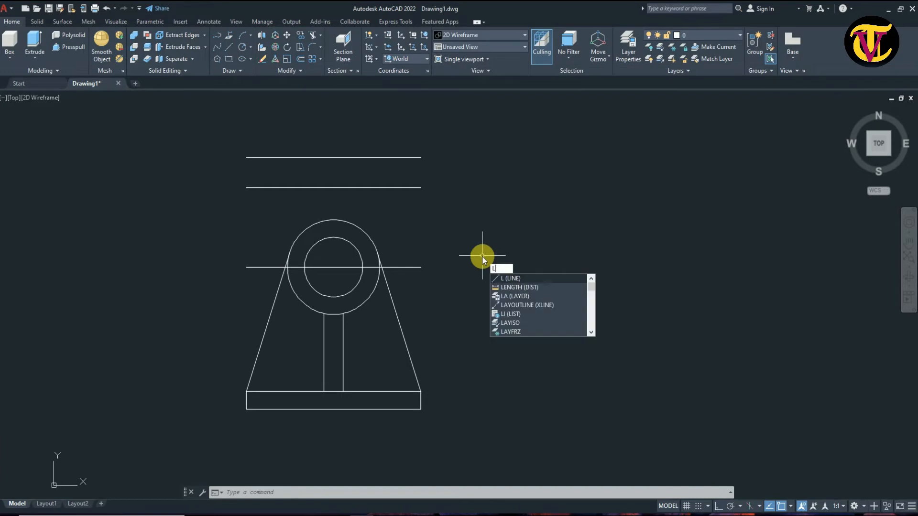
key(Return)
click(310, 267)
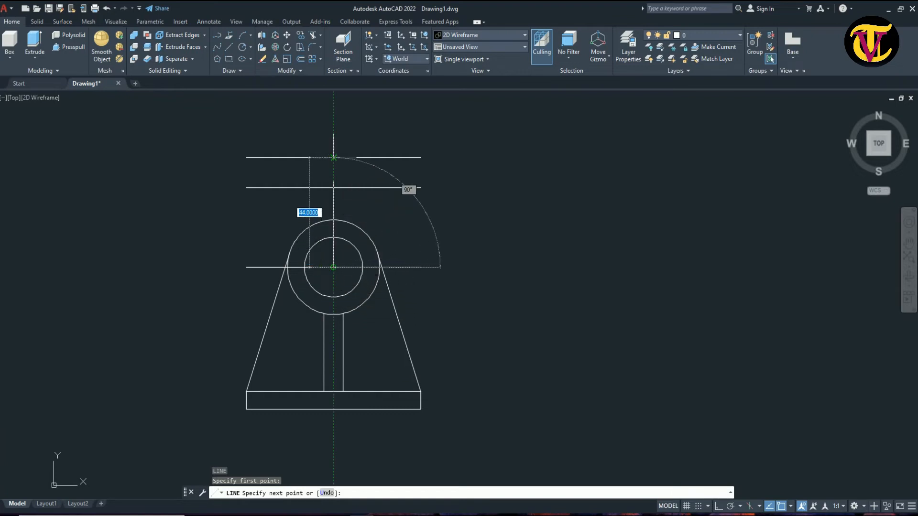
click(333, 157)
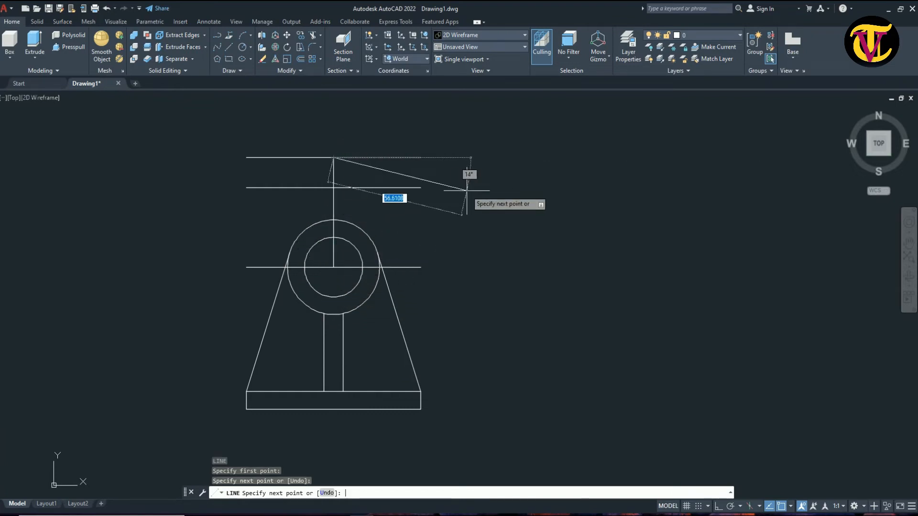
key(Return)
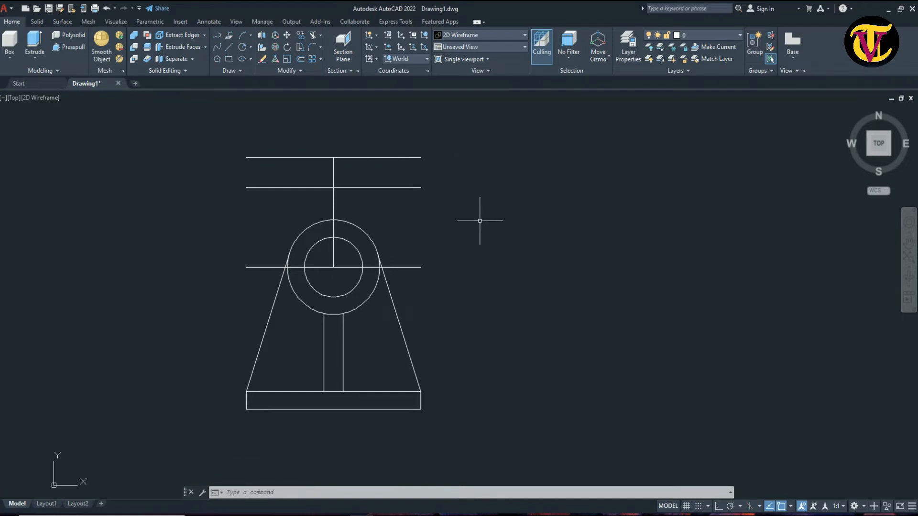
Offset the vertical line above the circles' centre 1.5 mm to both its right and left sides
key(Return)
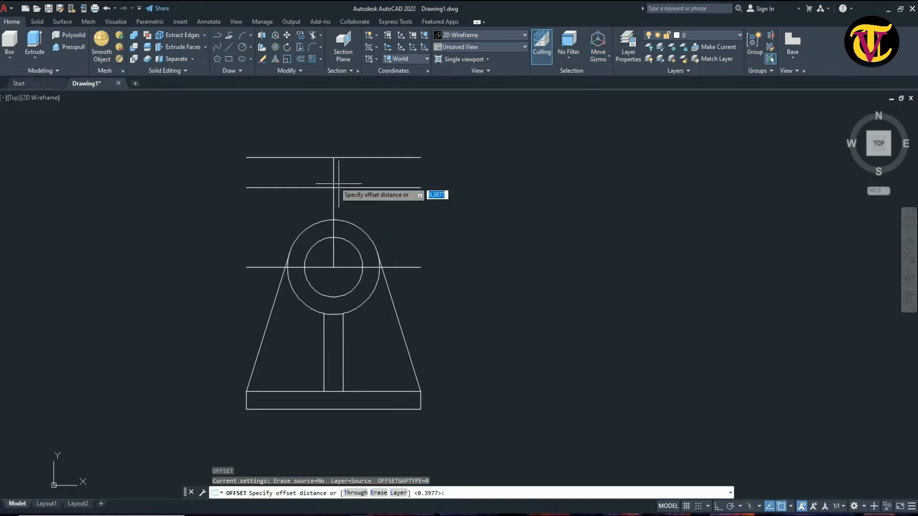
key(BackSpace)
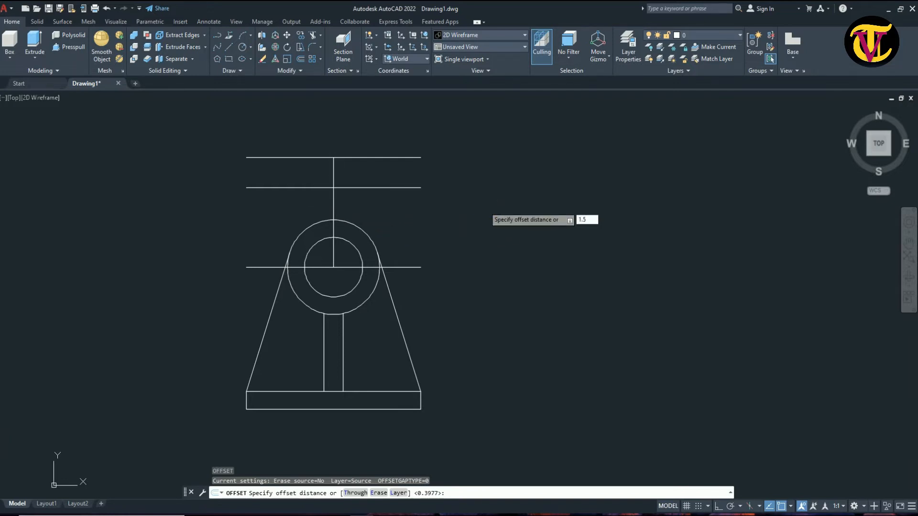
text(1.5)
key(Return)
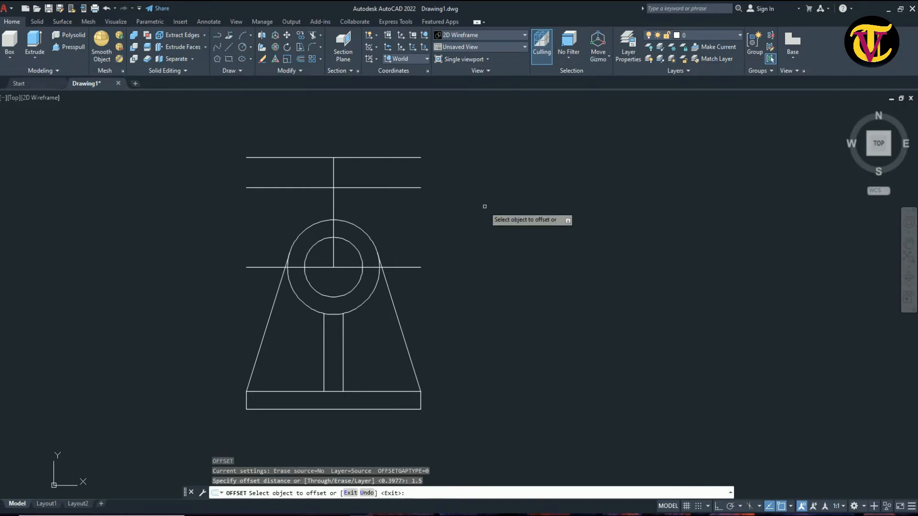
scroll(332, 209, up, 2)
click(333, 205)
click(375, 204)
click(333, 205)
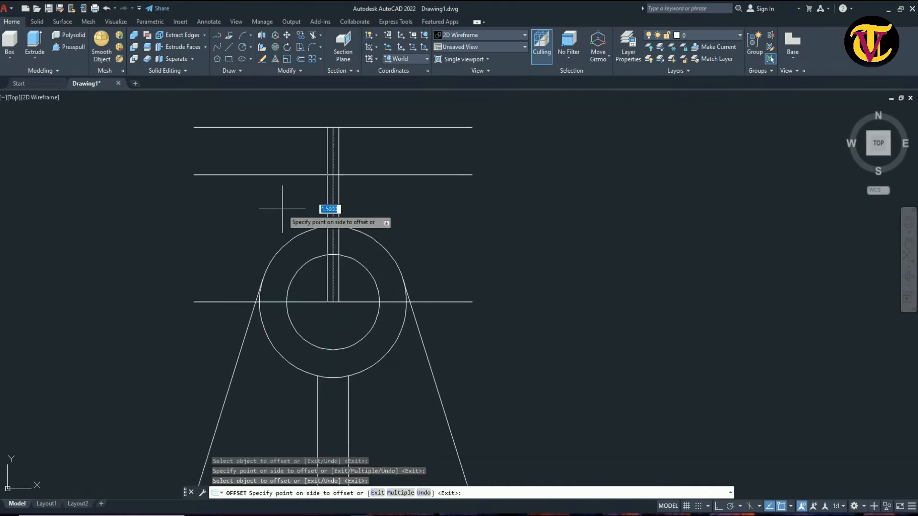
click(283, 209)
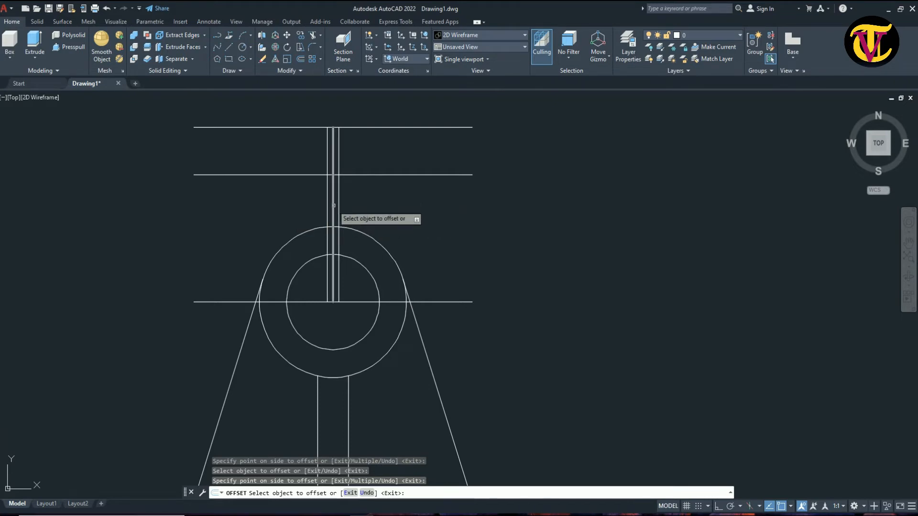
Offset the same central vertical line 7 mm to both its right and left sides
scroll(332, 205, up, 2)
click(332, 205)
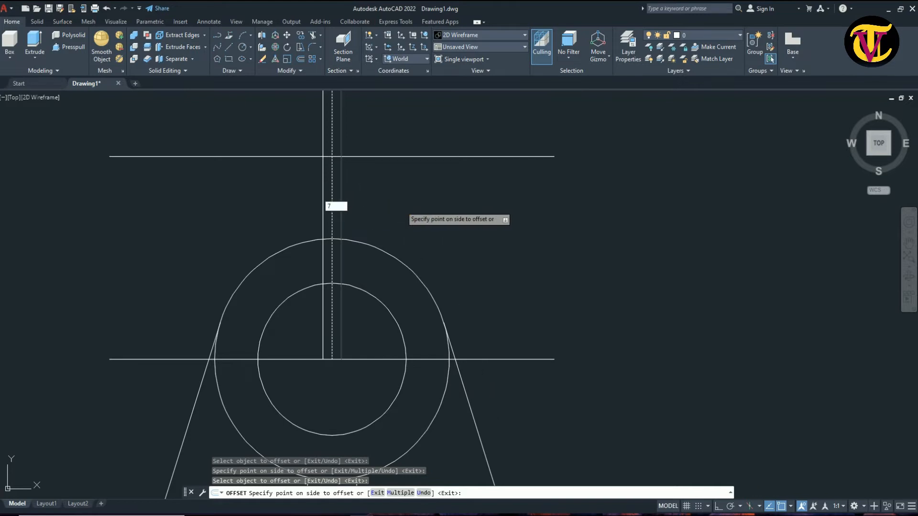
key(Return)
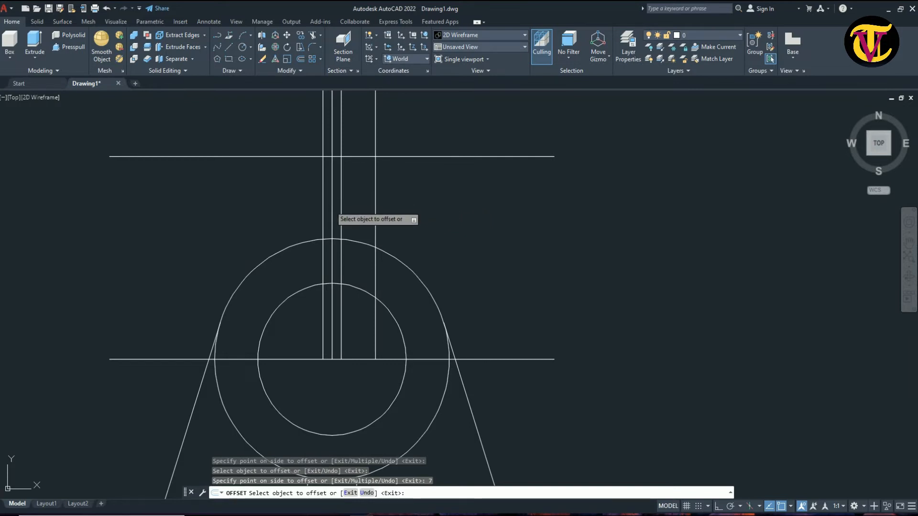
click(331, 206)
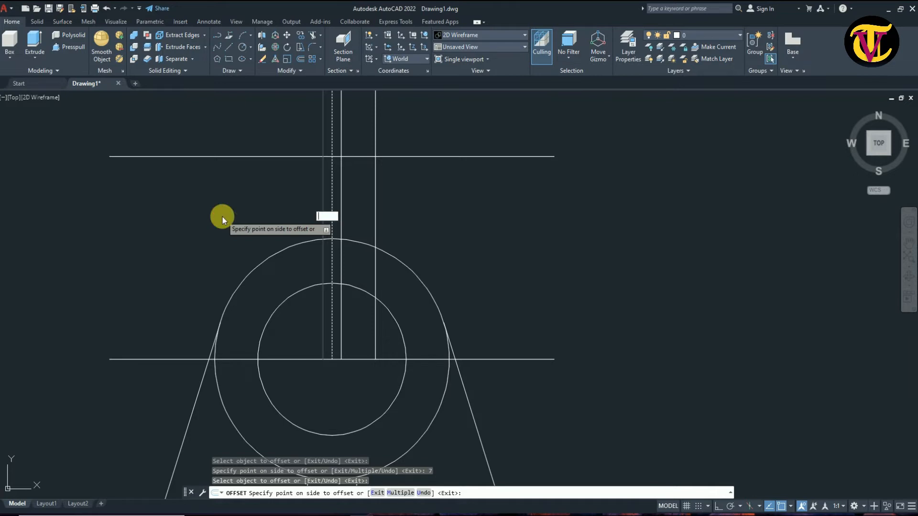
text(7)
key(Return)
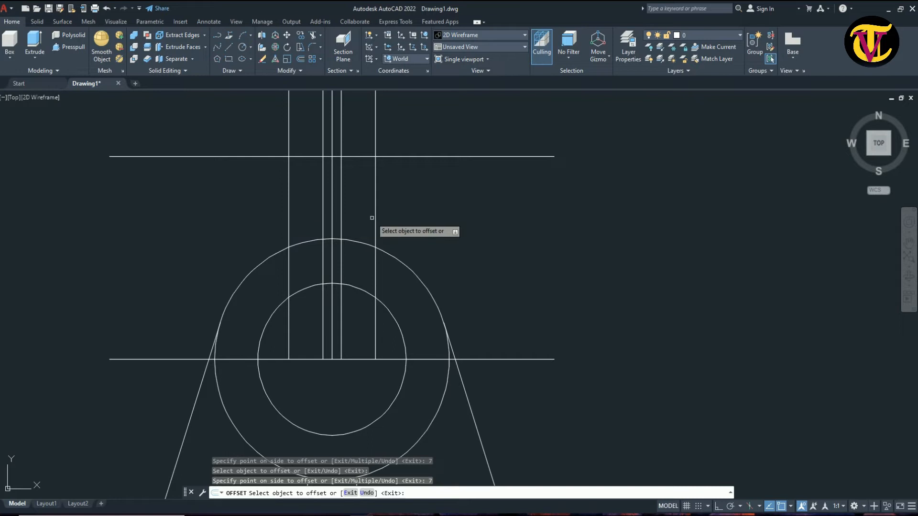
scroll(373, 217, down, 2)
scroll(338, 228, down, 2)
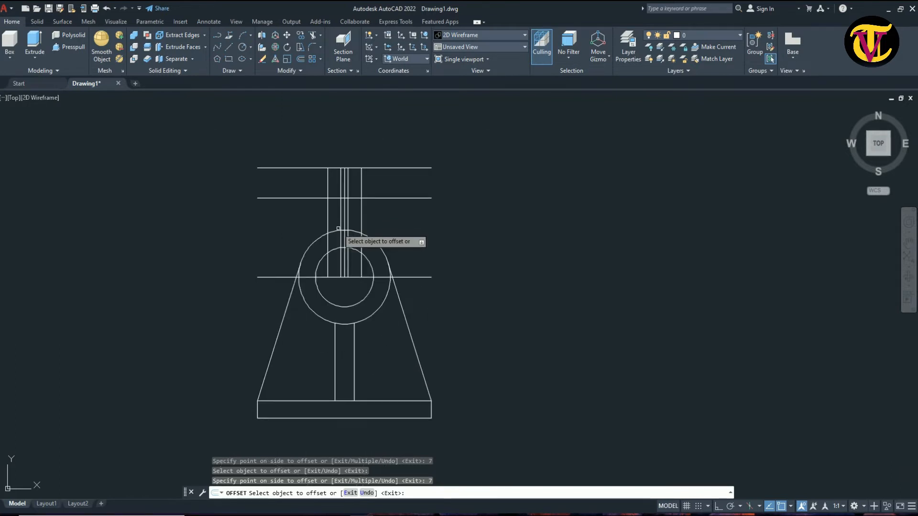
key(Escape)
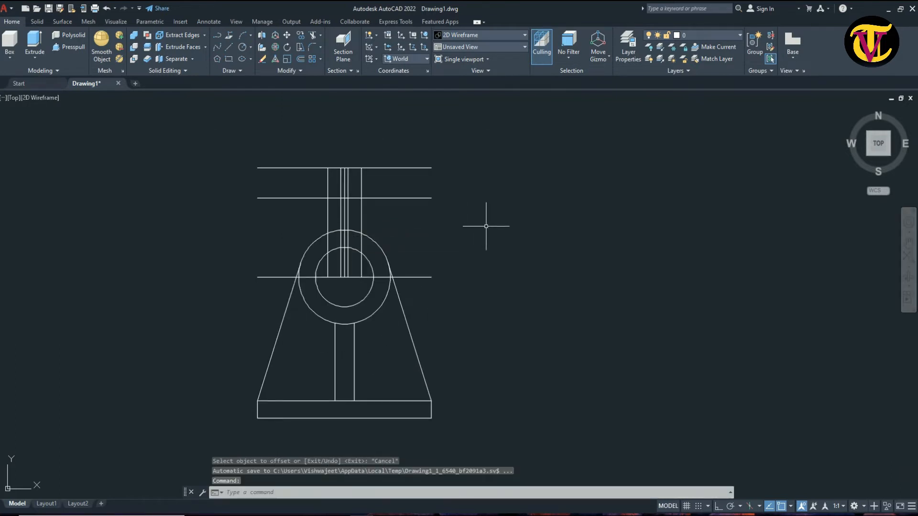
Trim the uppermost horizontal line outside the two outer vertical lines and across the gap between the two inner ones
text(T)
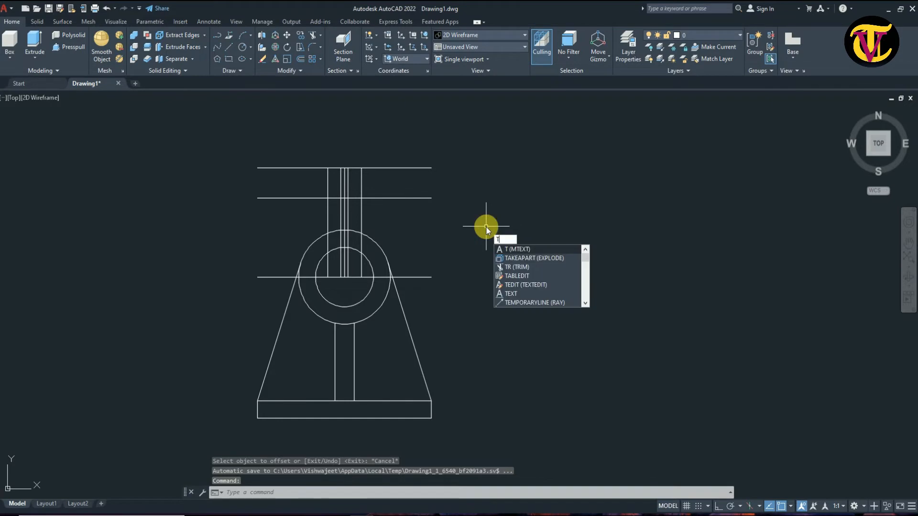
text(R)
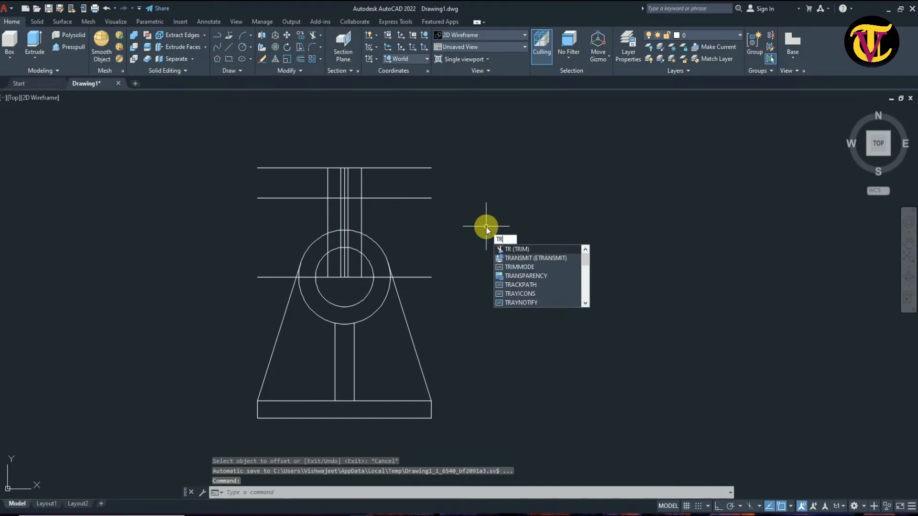
click(538, 247)
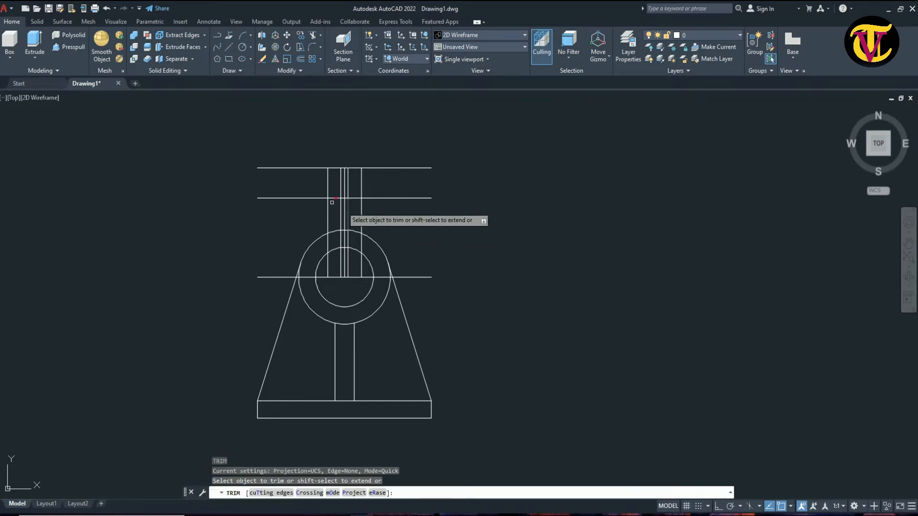
click(302, 169)
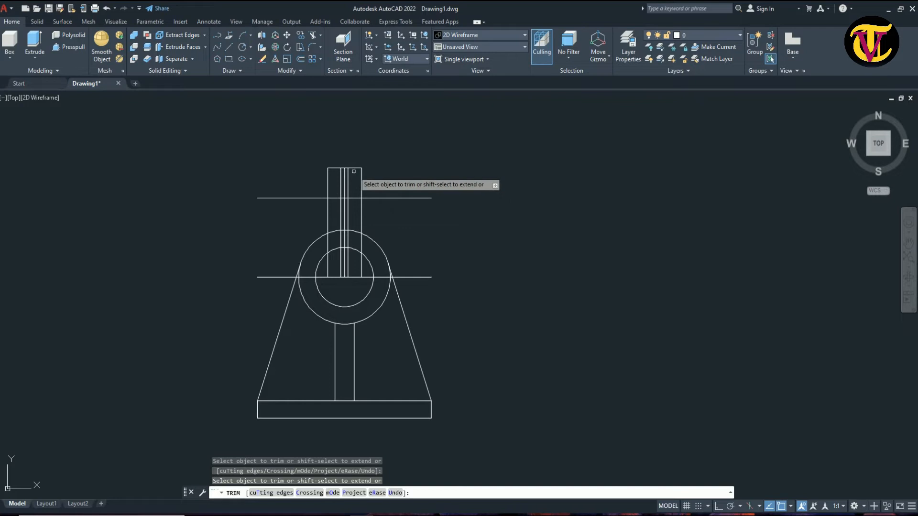
scroll(346, 171, up, 6)
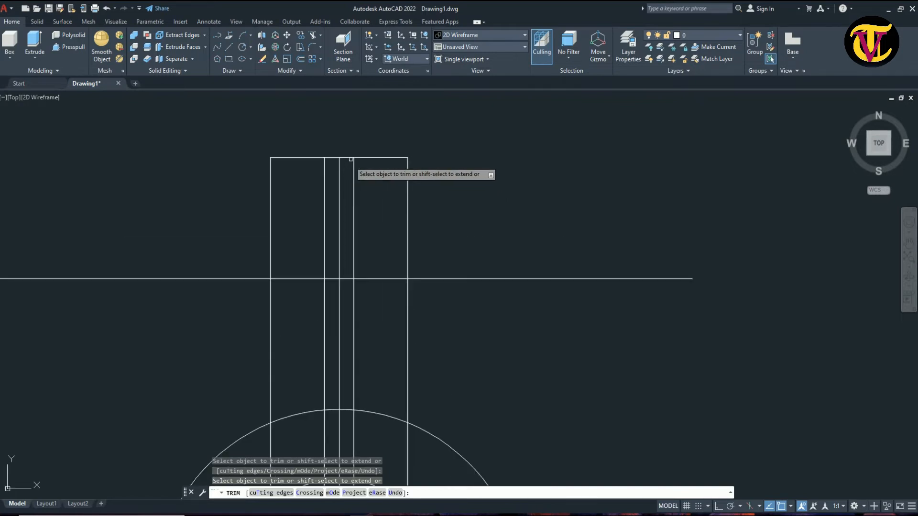
click(347, 158)
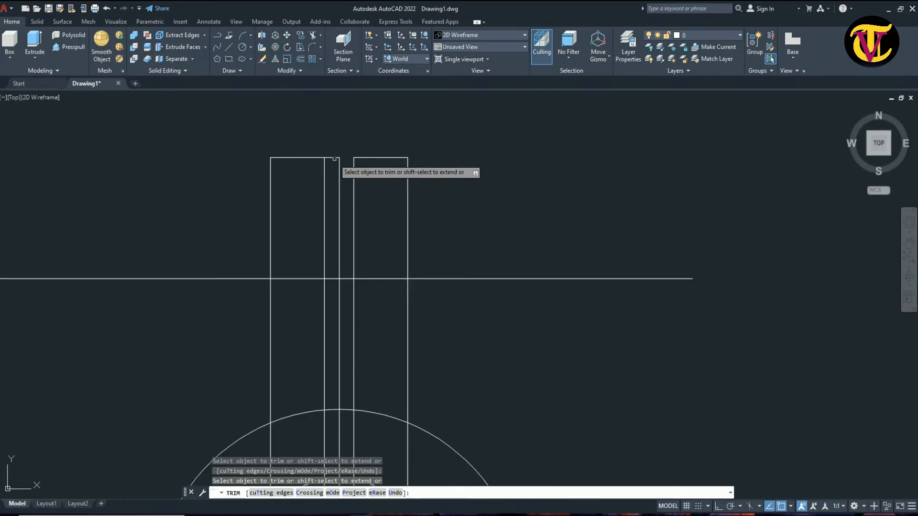
Trim away the central vertical line between the slot lines from its upper end down to the inner circle
click(339, 186)
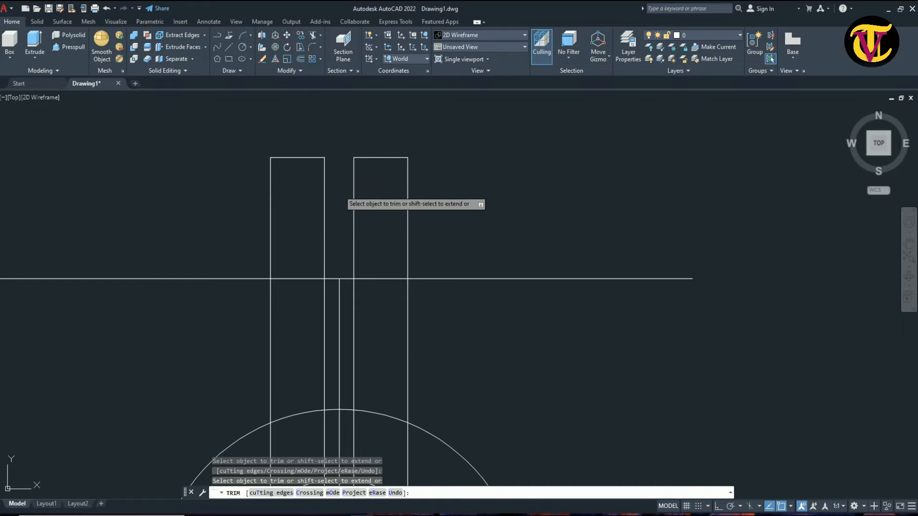
click(338, 308)
scroll(340, 308, down, 4)
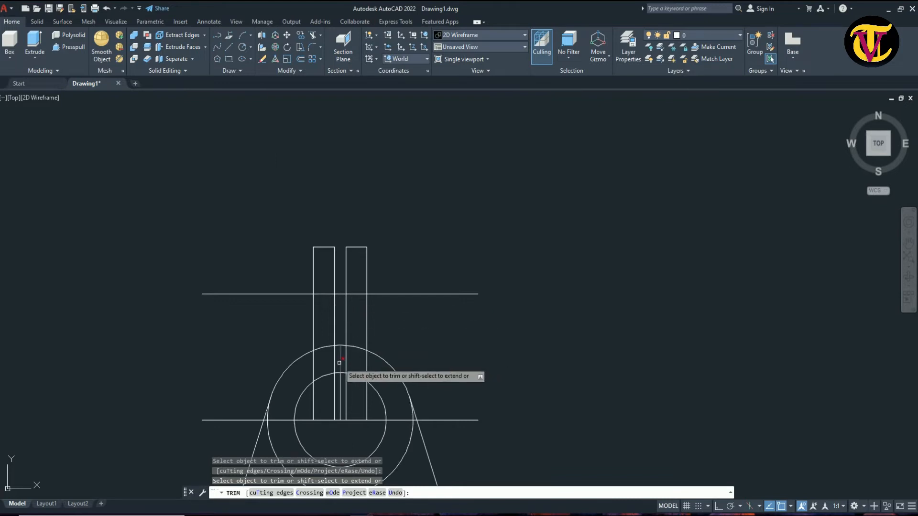
key(Return)
key(Return)
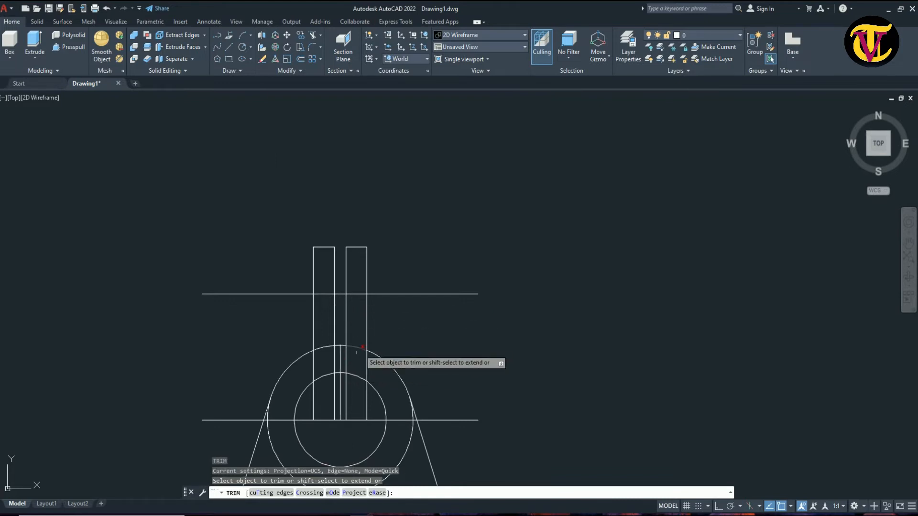
click(339, 362)
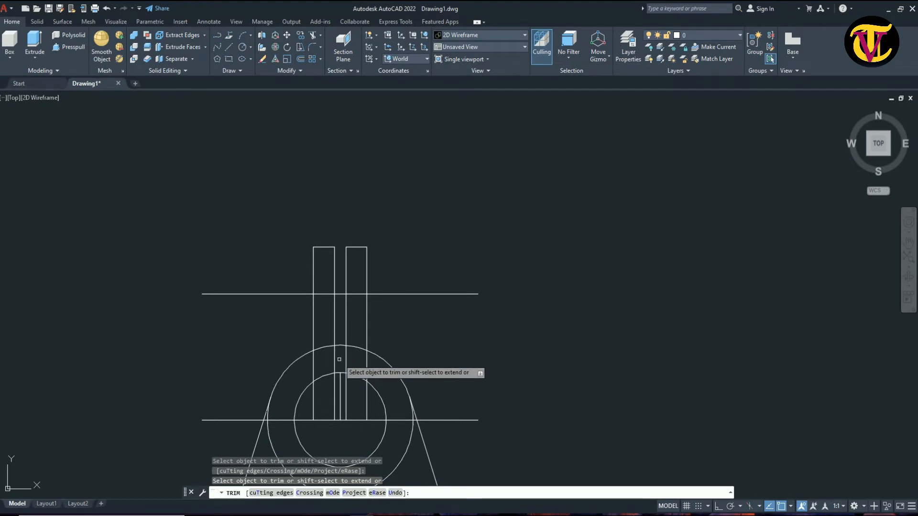
Trim both circles between the two slot lines and remove the remaining piece of central line inside the inner circle
click(339, 345)
scroll(338, 426, up, 2)
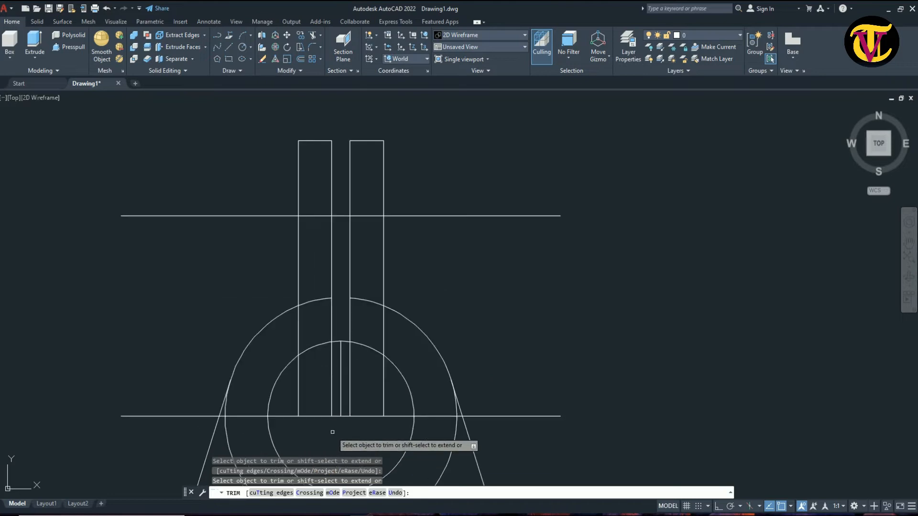
click(338, 341)
click(340, 356)
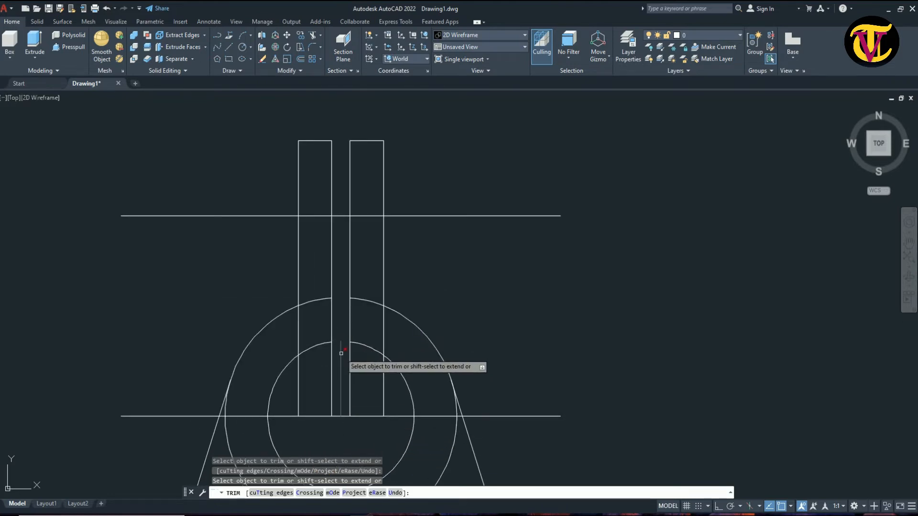
Trim the lower ends of the four vertical lines, ending the inner pair at the inner circle and the outer pair at the outer circle
click(329, 381)
click(299, 393)
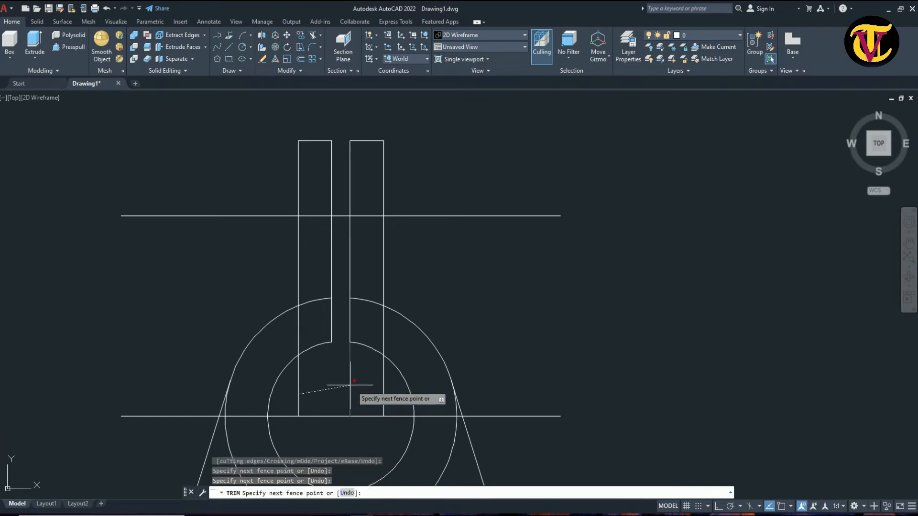
key(Return)
click(299, 390)
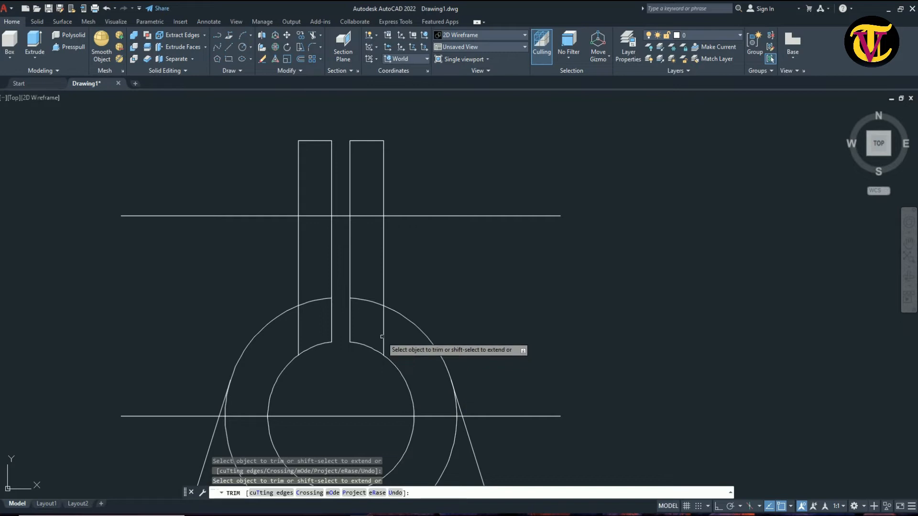
click(298, 329)
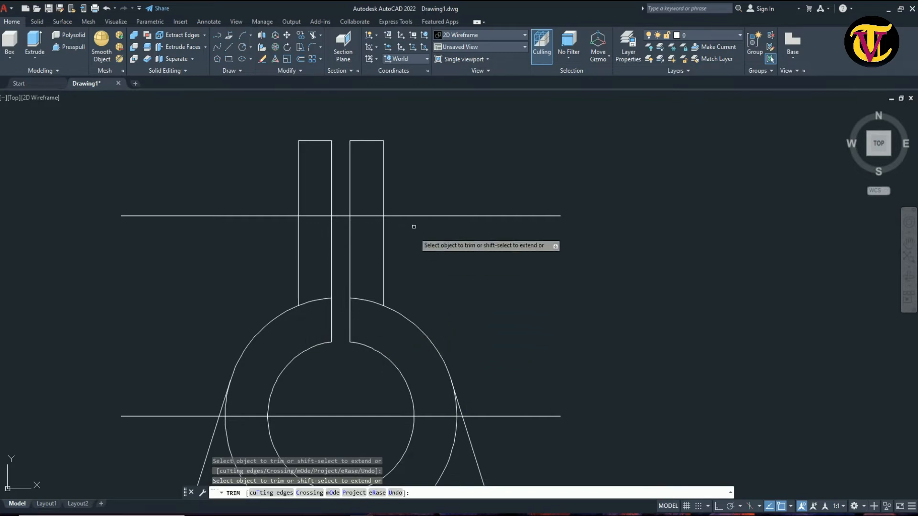
Trim away every segment of the horizontal line that crosses the two upper lugs
click(414, 214)
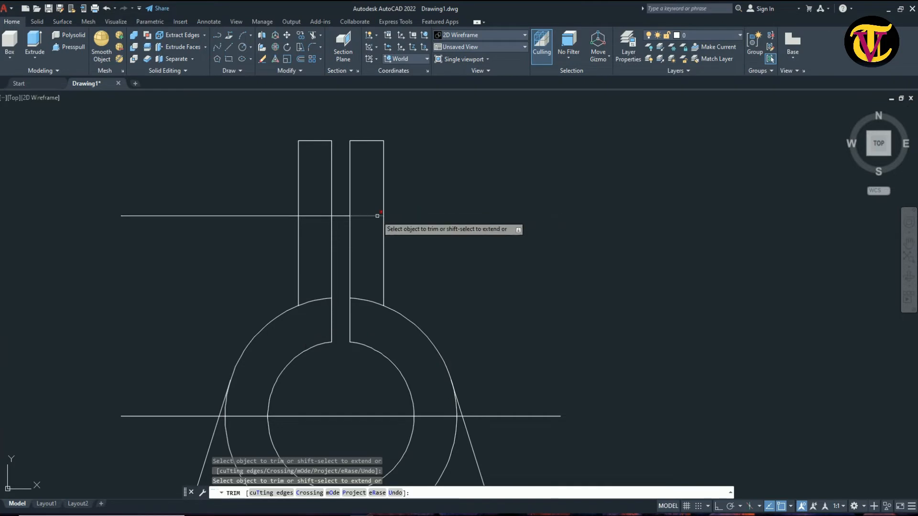
click(376, 216)
click(339, 215)
click(287, 215)
Trim the horizontal centre line outside the right tangent side, across the right of the ring and inside the inner circle
scroll(430, 389, down, 4)
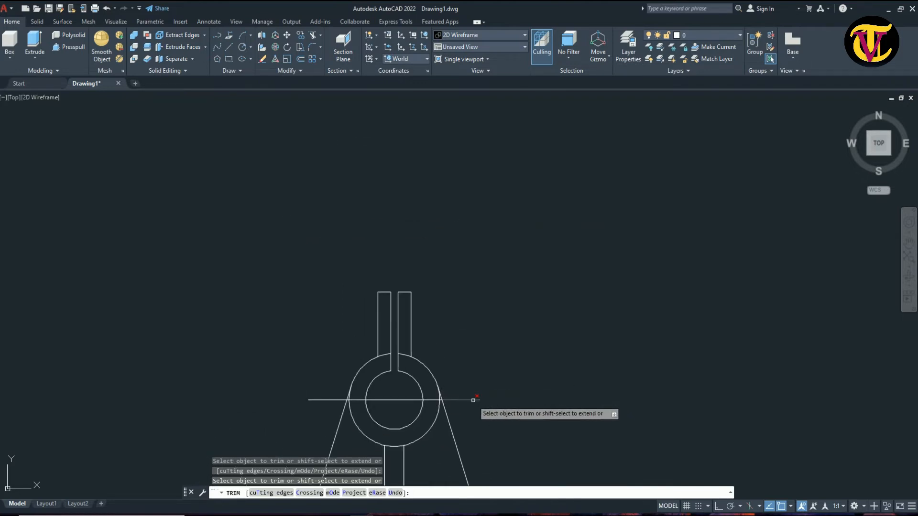
scroll(444, 403, up, 9)
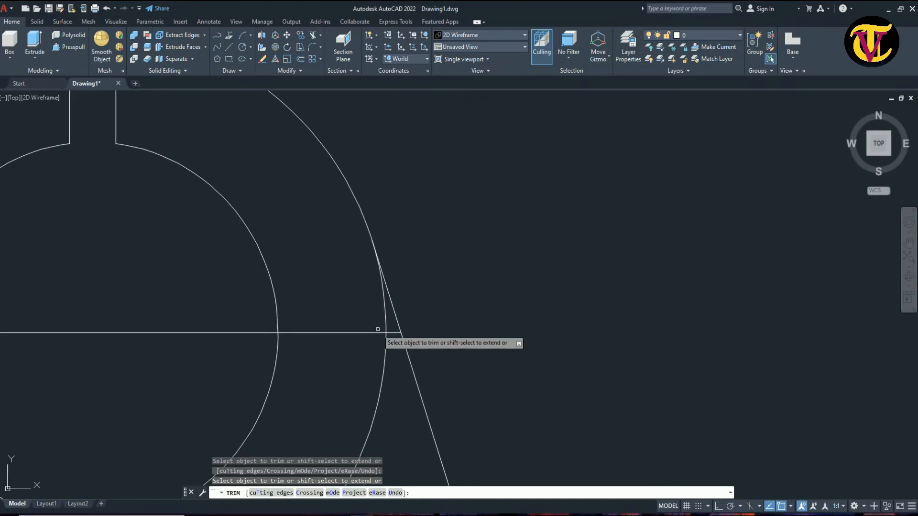
click(358, 332)
click(263, 333)
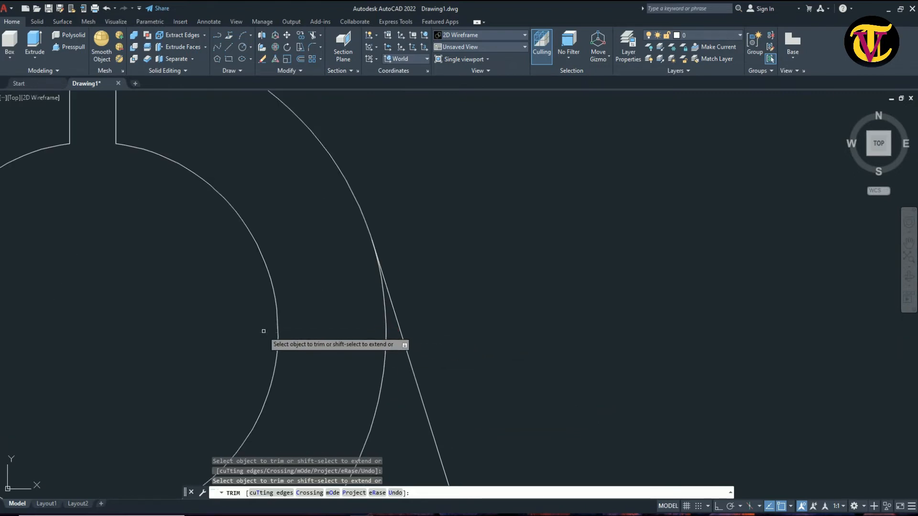
Erase the remaining piece of horizontal centre line that runs from the inner circle's left edge outward past the left tangent side
scroll(175, 336, down, 4)
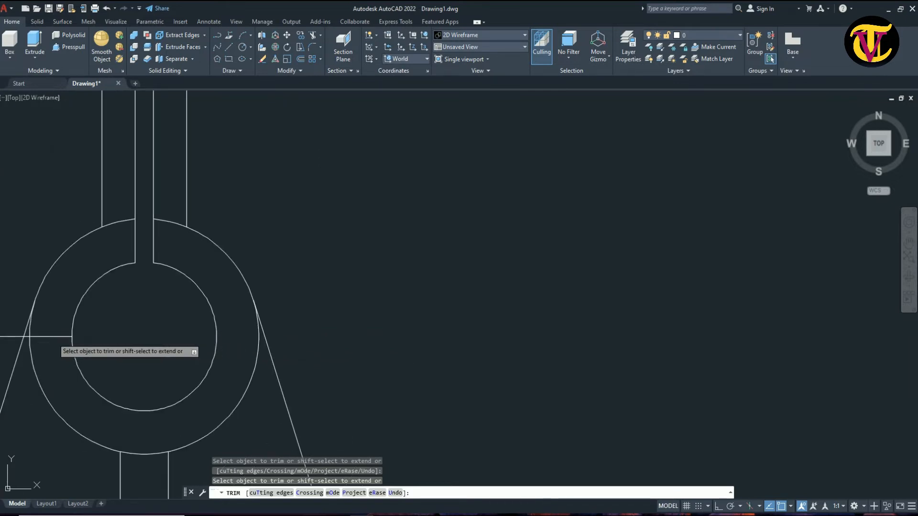
click(53, 337)
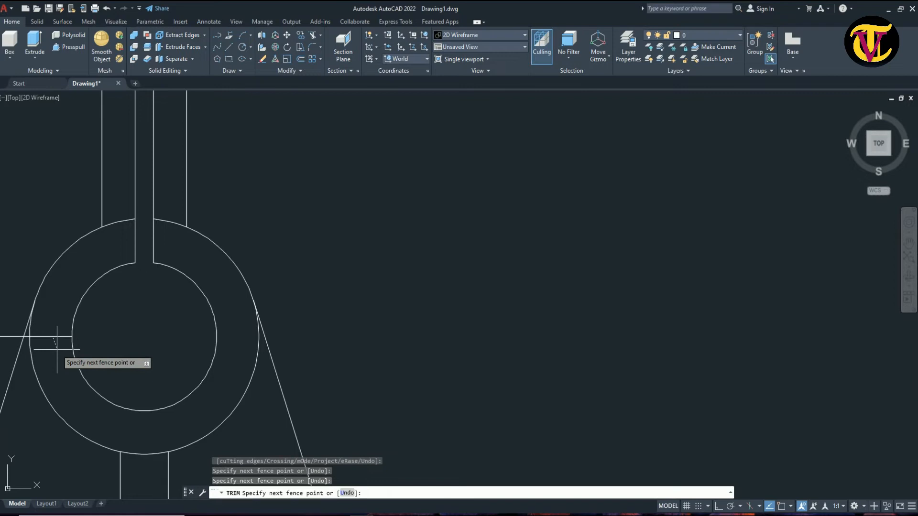
key(Escape)
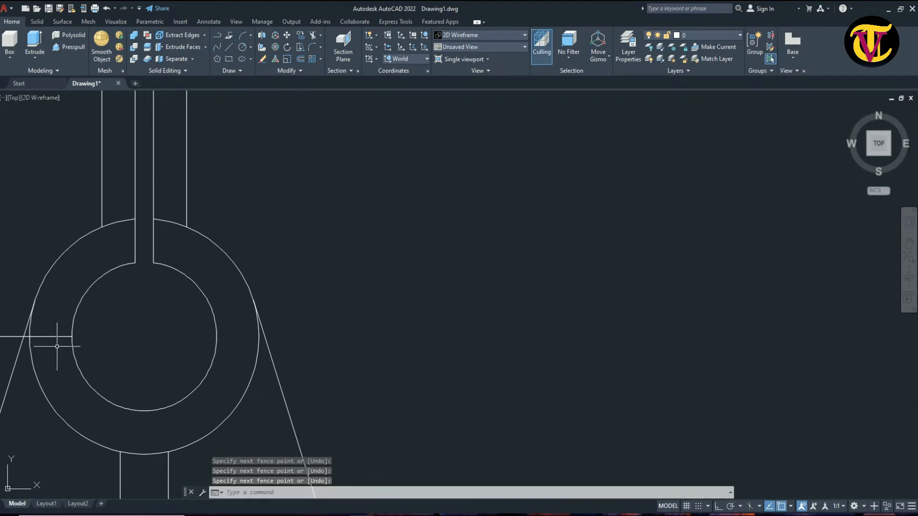
key(Escape)
key(Escape)
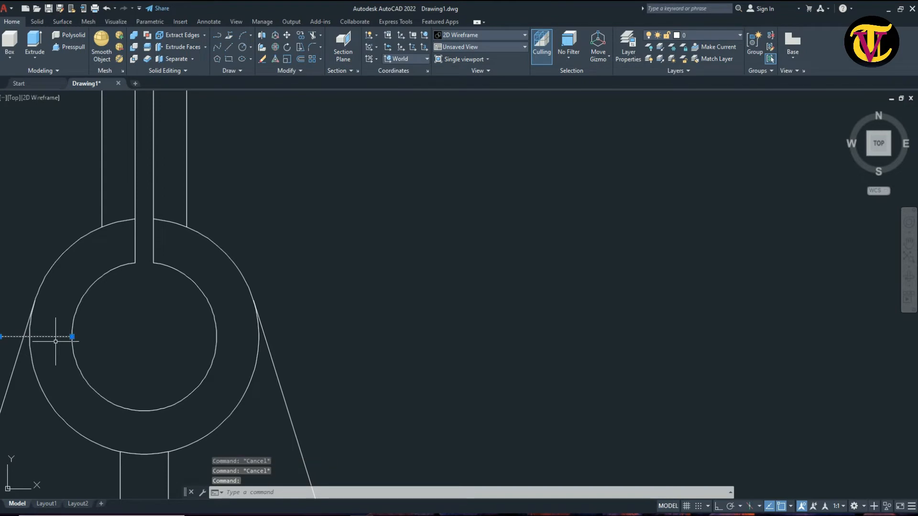
key(Delete)
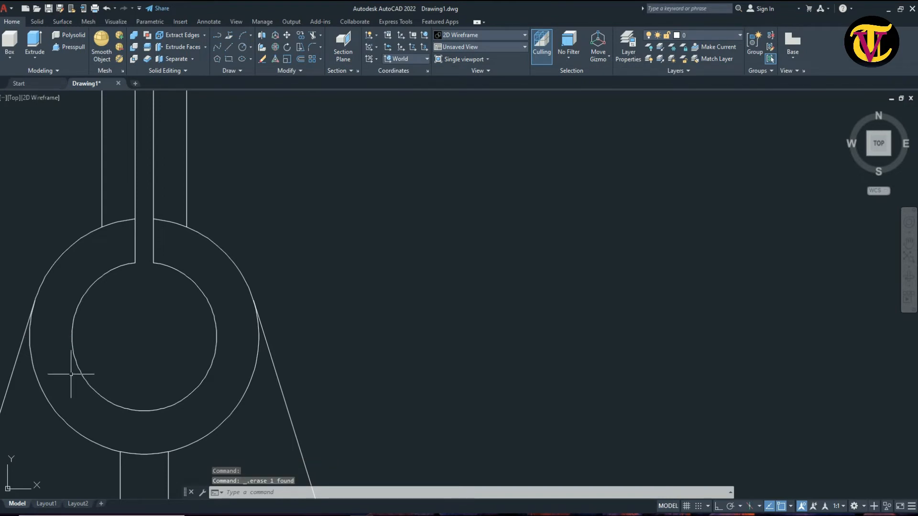
Bring the whole bracket profile into view and switch to the SE Isometric view
click(907, 239)
drag(400, 328, 668, 324)
scroll(622, 314, down, 2)
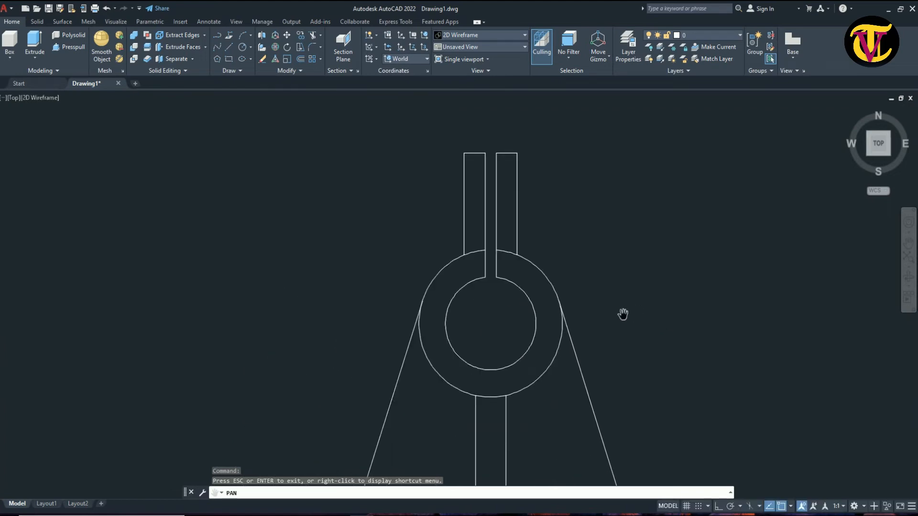
scroll(488, 354, down, 2)
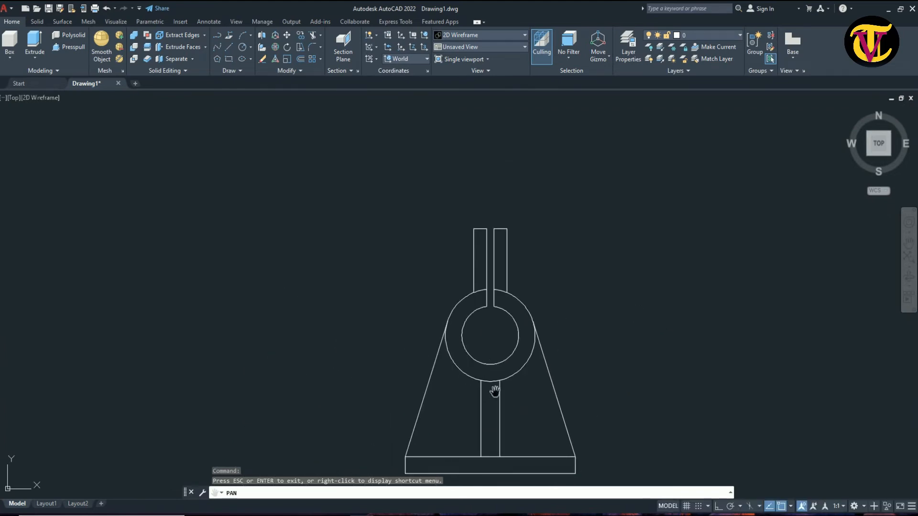
drag(591, 357, 565, 333)
drag(536, 314, 520, 311)
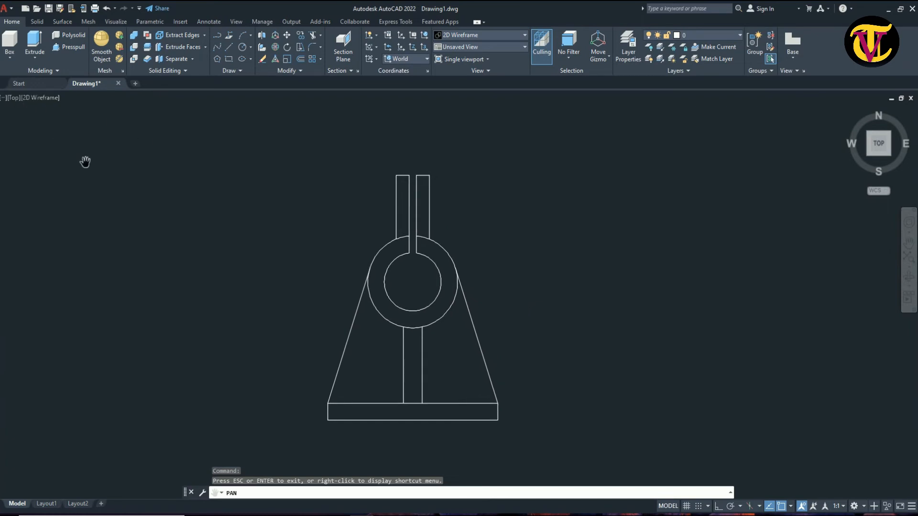
key(Escape)
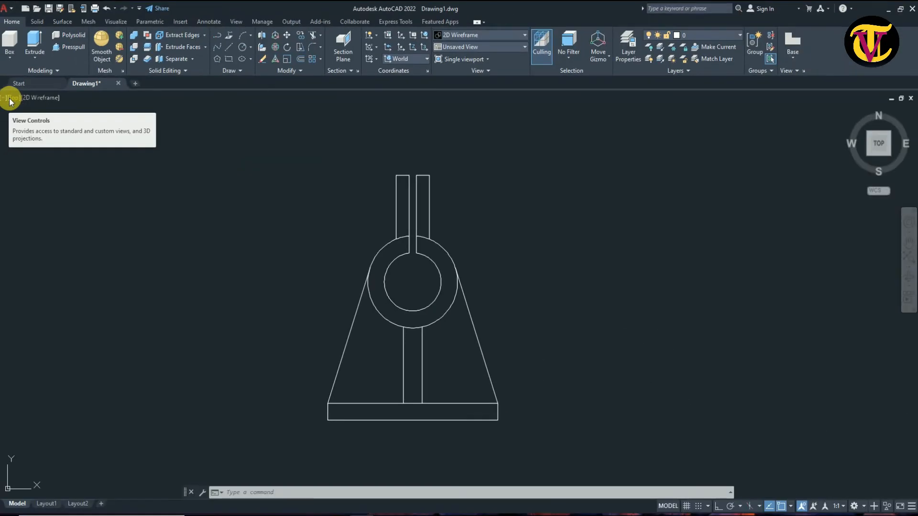
click(9, 97)
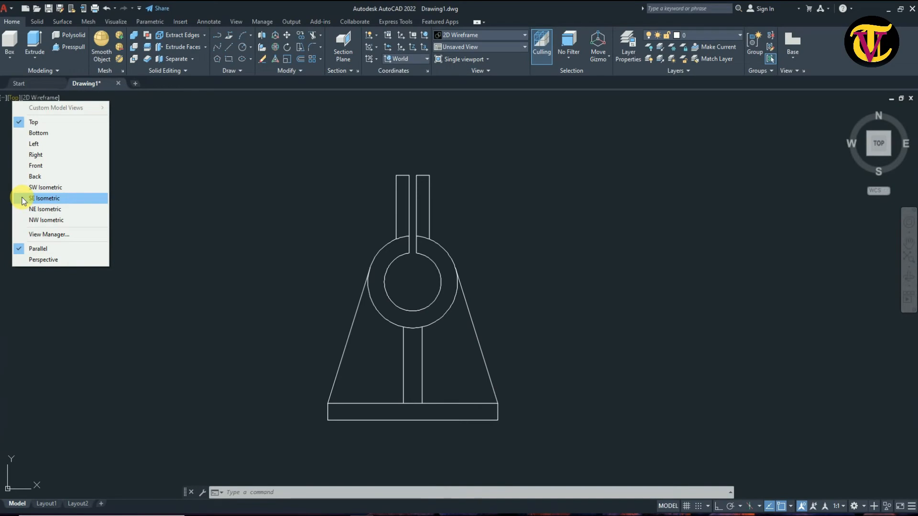
click(22, 197)
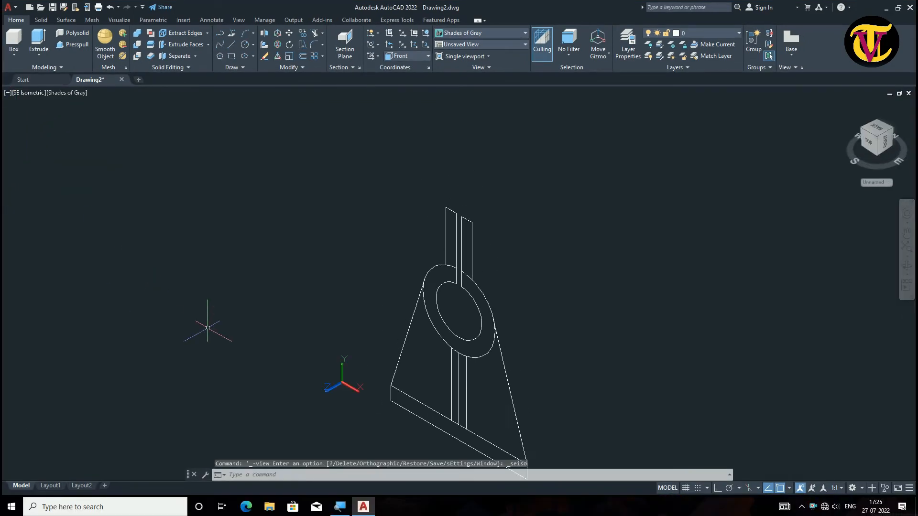
Presspull the base rectangle forward by 55 mm
click(727, 328)
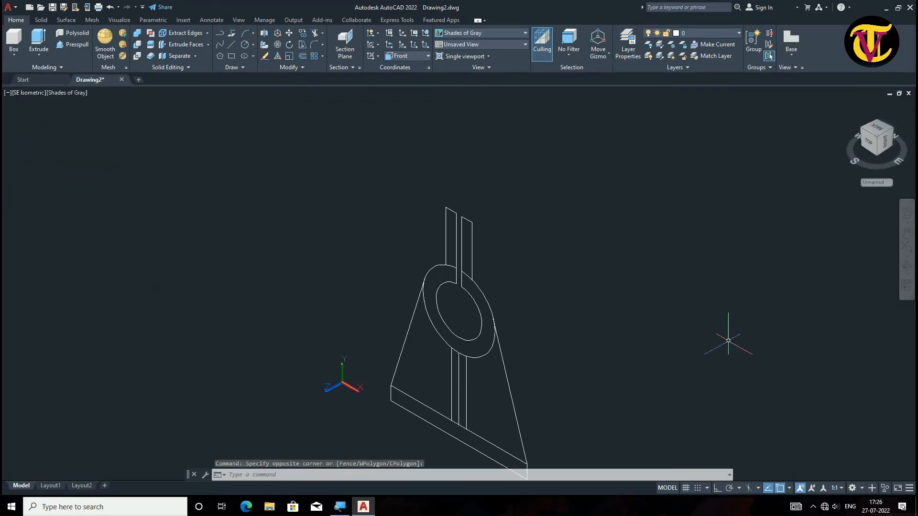
click(907, 233)
drag(772, 287, 709, 222)
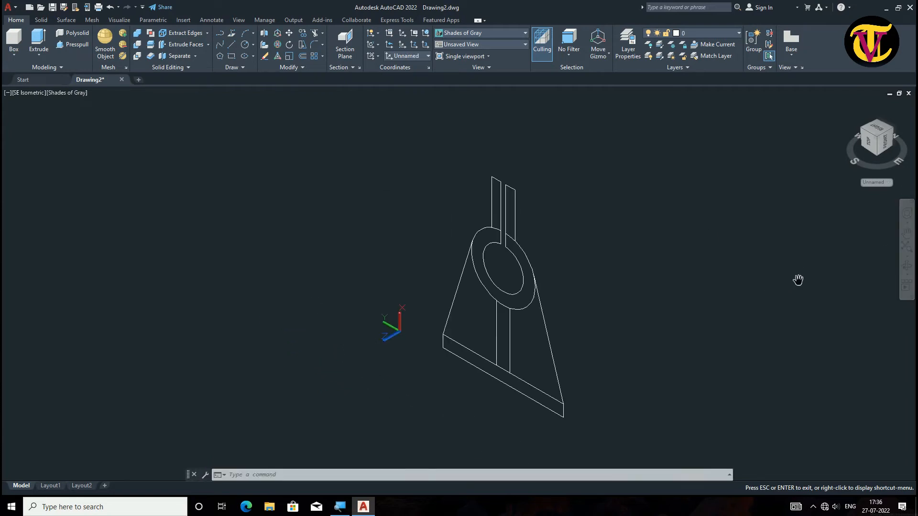
drag(795, 281, 666, 296)
scroll(657, 299, up, 1)
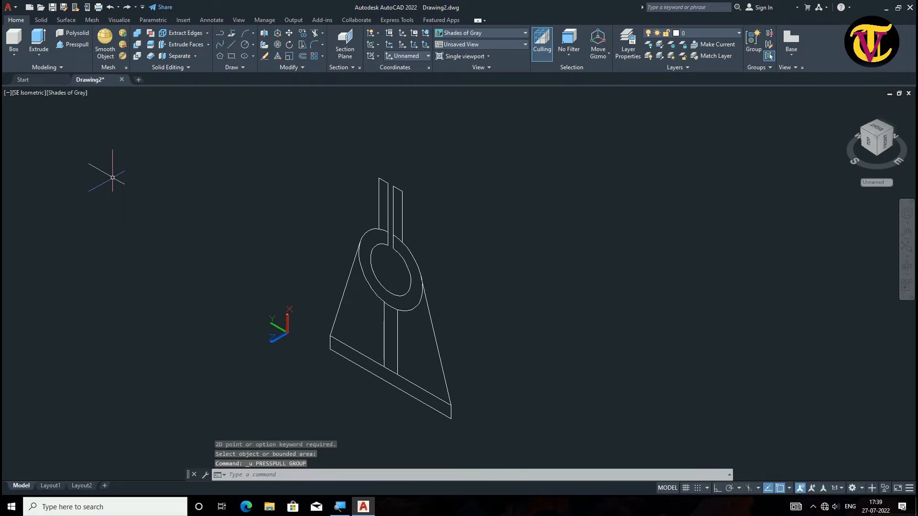
click(73, 44)
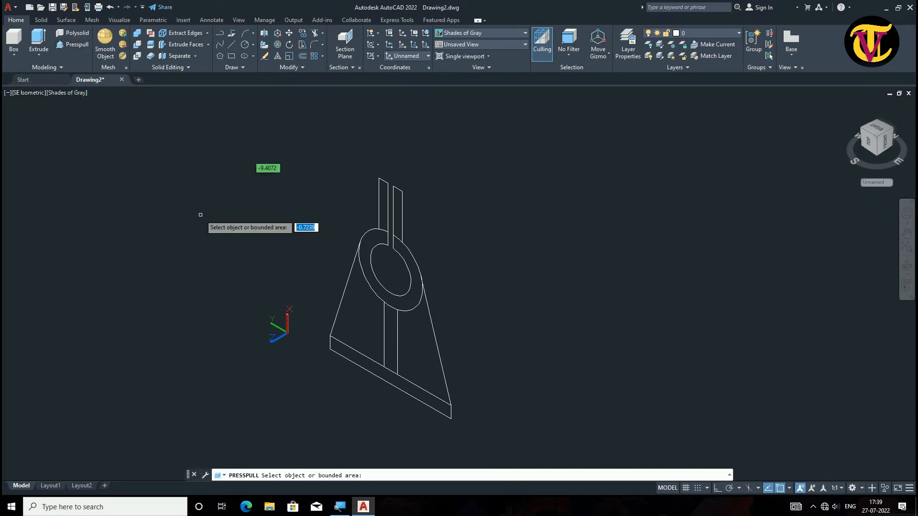
click(363, 363)
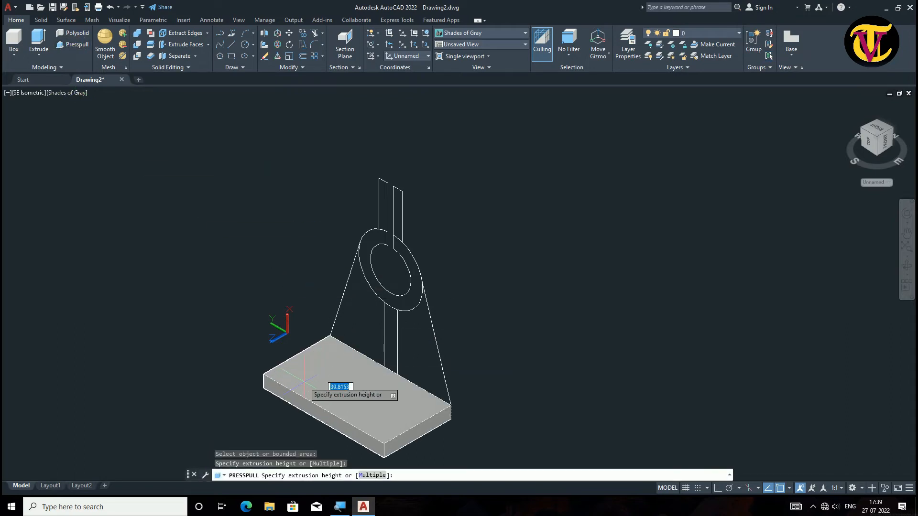
text(55)
key(Return)
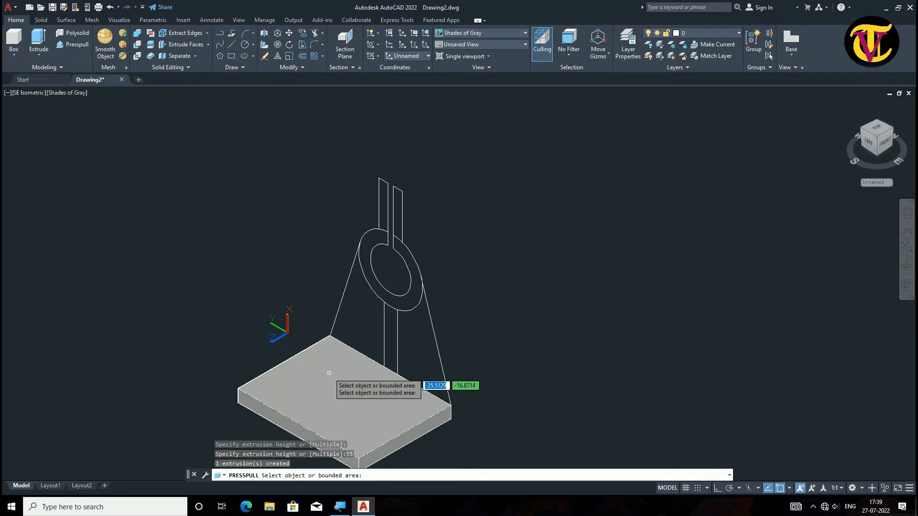
Presspull the area between the left tangent side and the rib by 7 mm, and the central rib by 55 mm
click(355, 327)
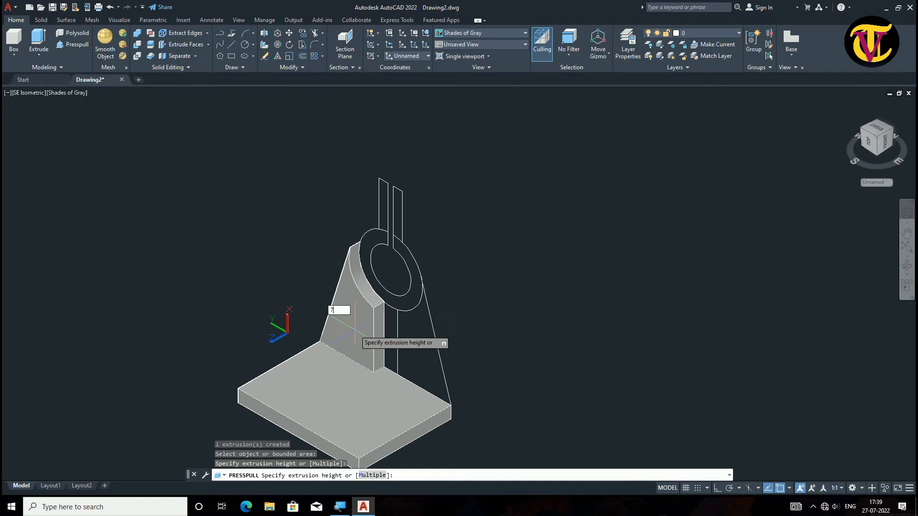
key(Return)
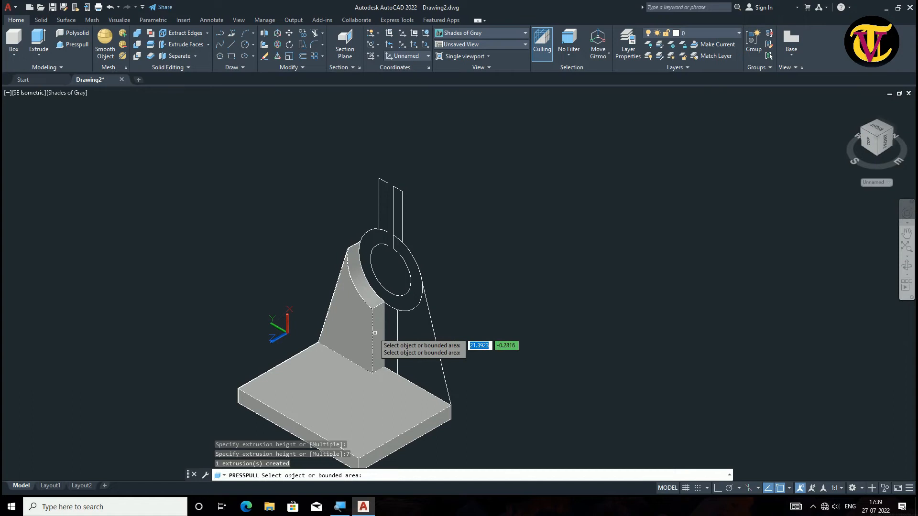
click(390, 332)
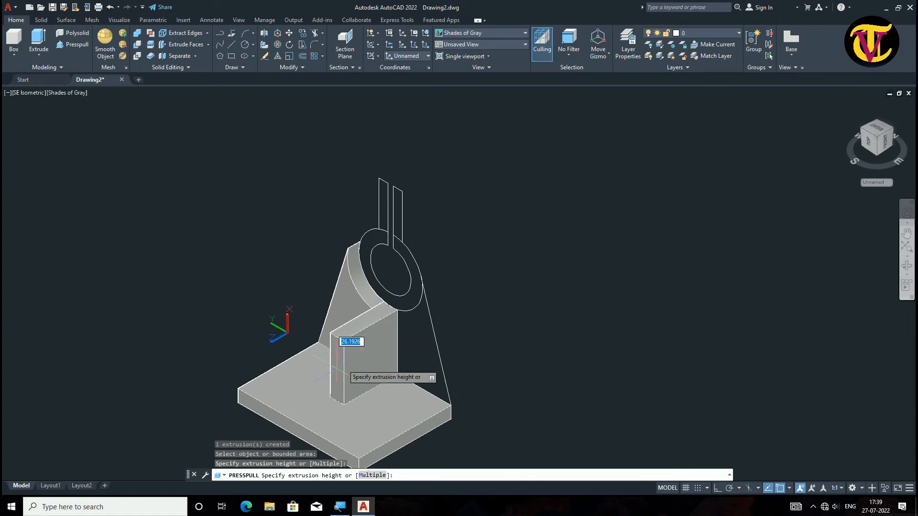
text(55)
key(Return)
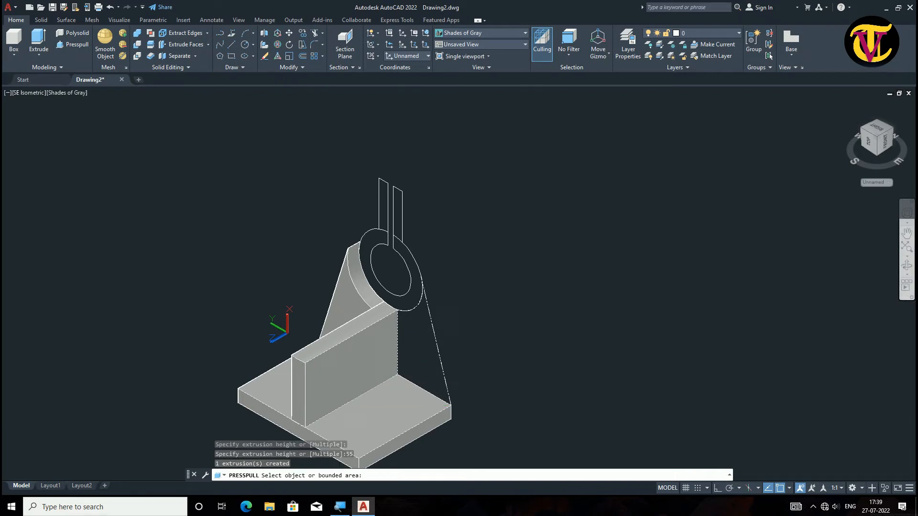
Presspull the area between the central rib and the right tangent side by 7 mm
click(397, 374)
text(7)
key(Return)
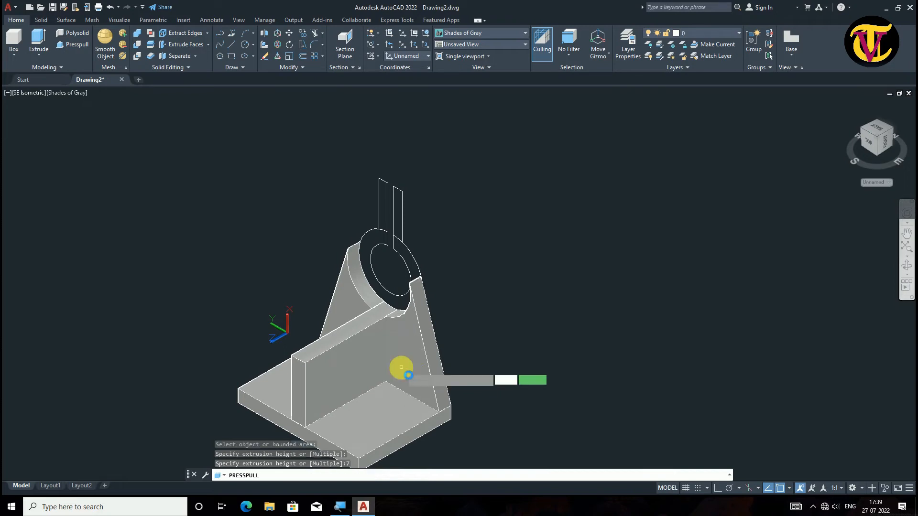
Presspull the slotted ring between the two circles by 39 mm
click(368, 235)
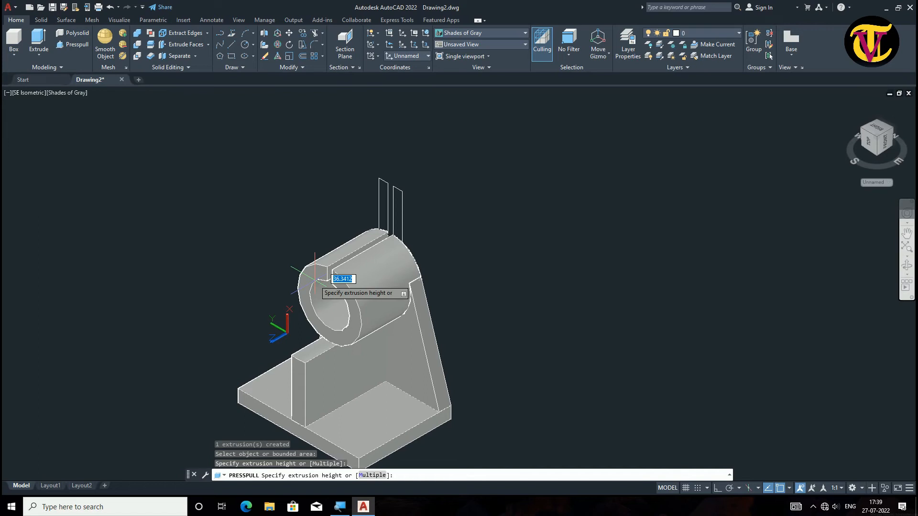
key(BackSpace)
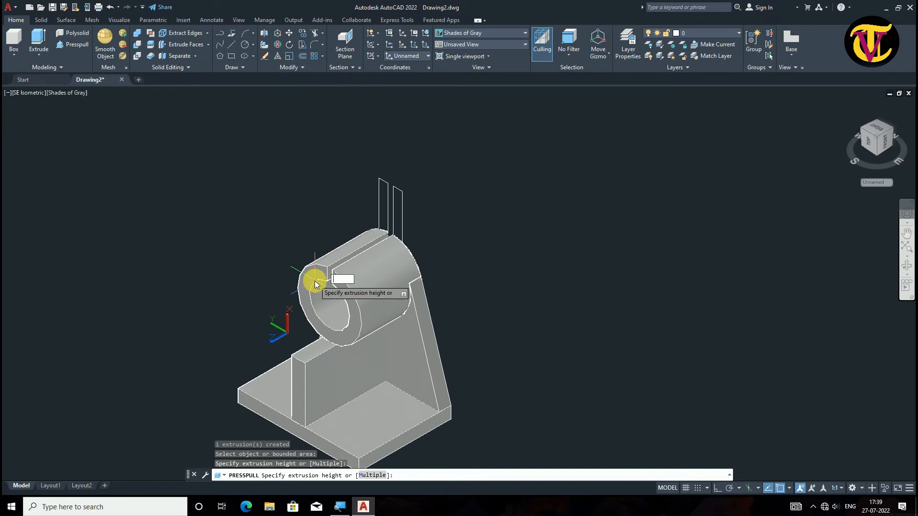
text(39)
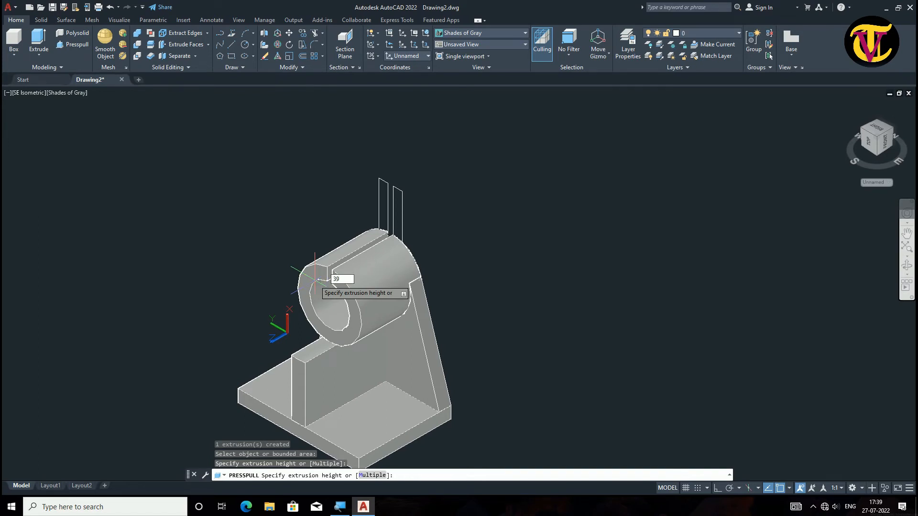
click(315, 280)
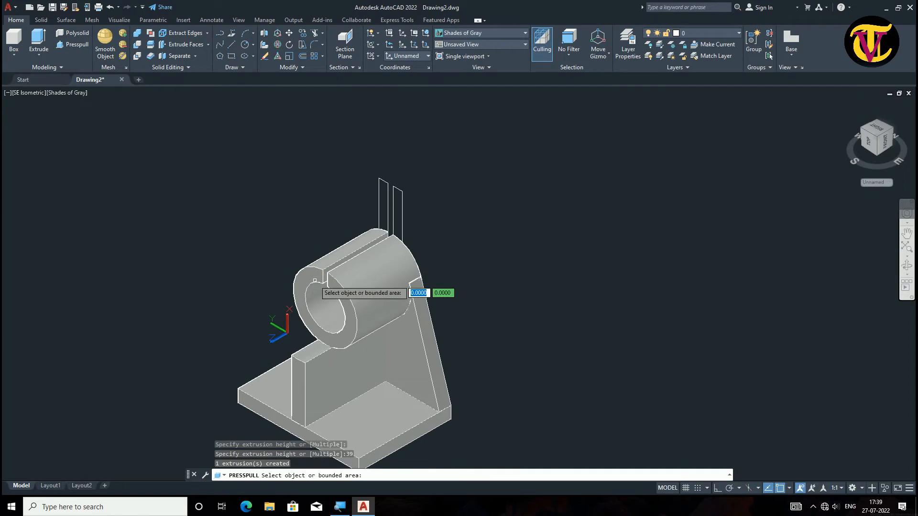
Presspull both upper lugs, one on each side of the slot, by 24 mm
click(383, 220)
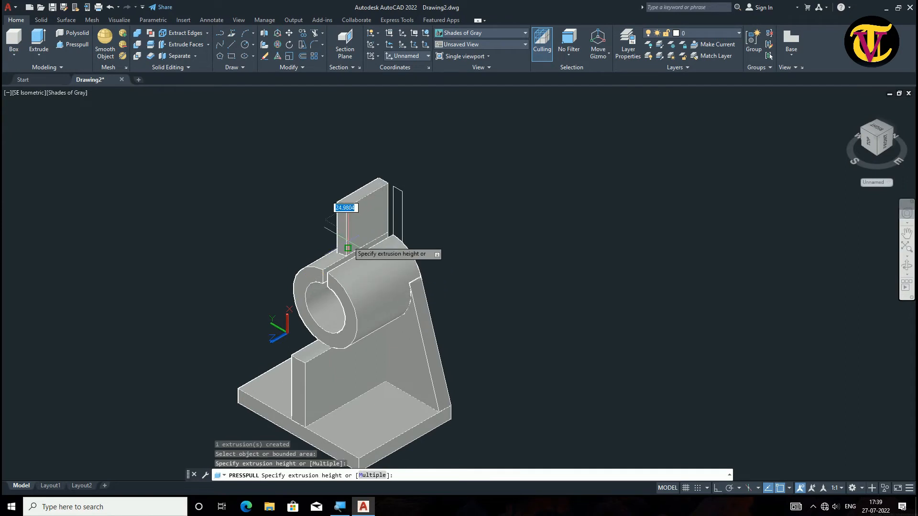
click(348, 247)
text(24)
key(Return)
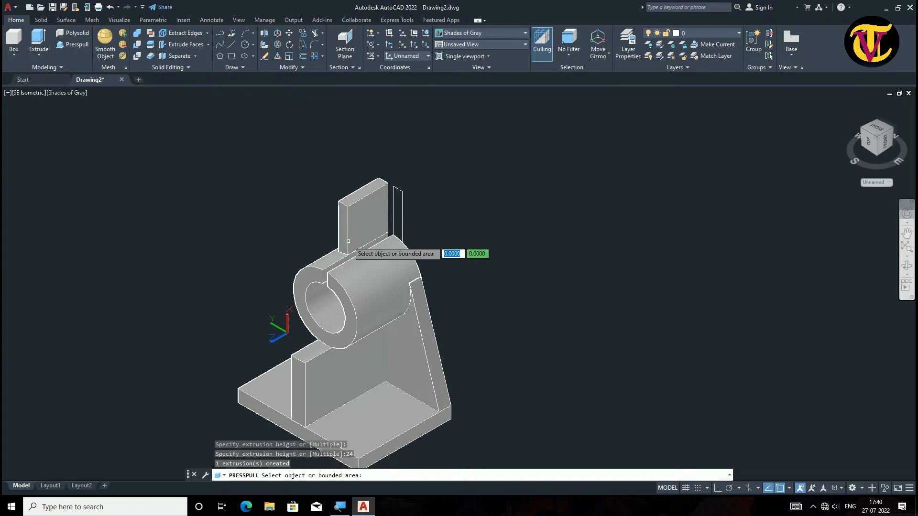
click(399, 210)
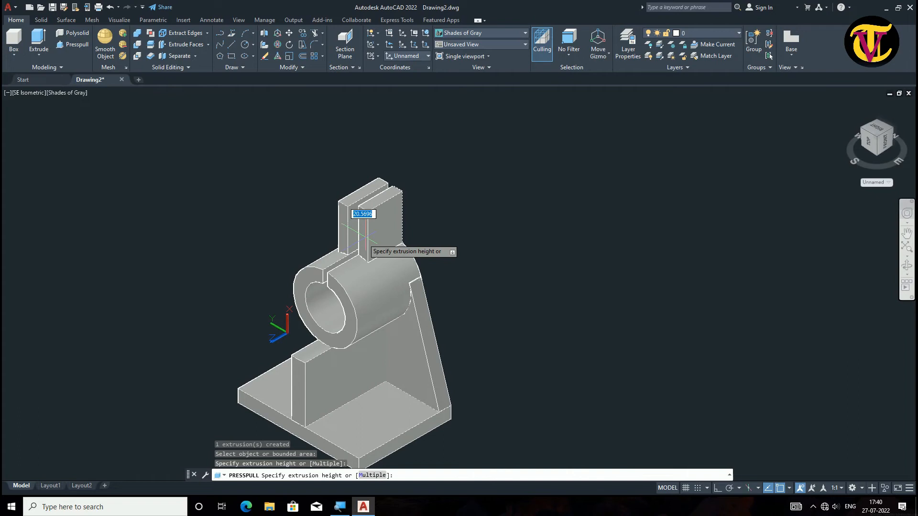
click(362, 241)
key(BackSpace)
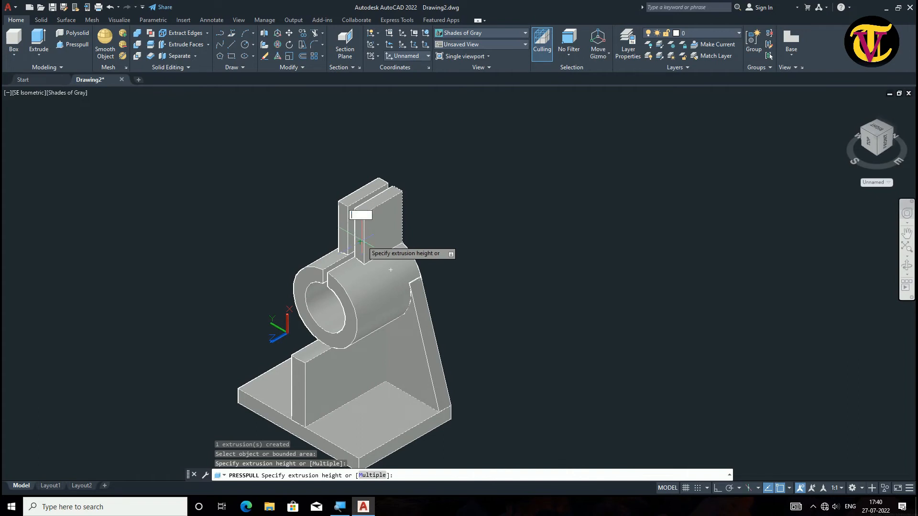
text(24)
key(Return)
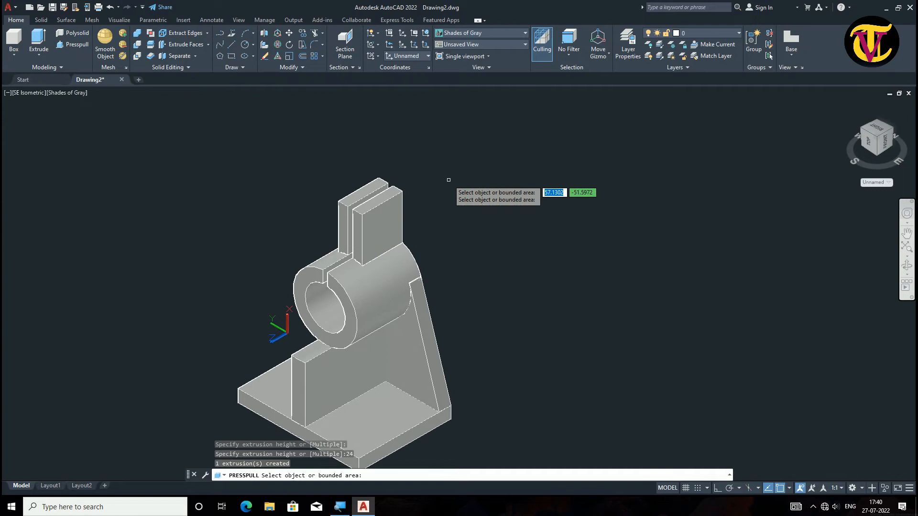
key(Return)
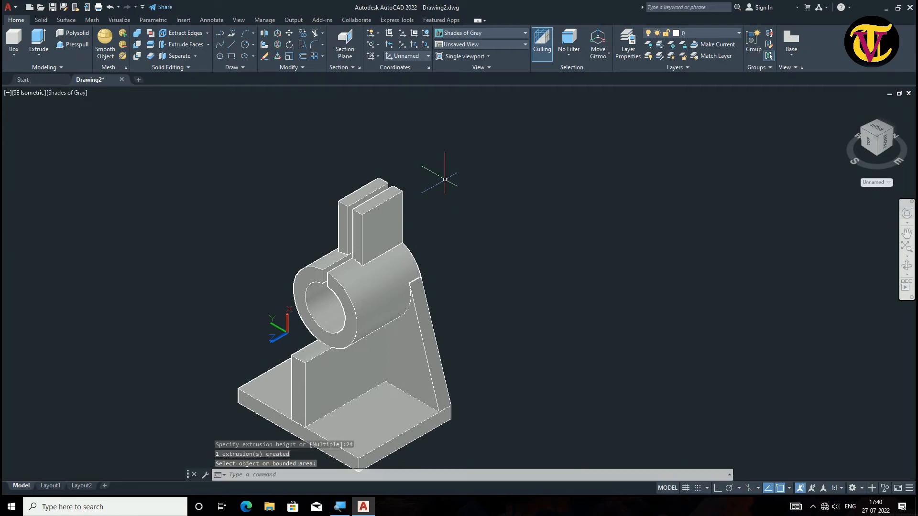
Move both upper lugs 7.5 mm along the ring's axis toward its front face
click(373, 226)
click(345, 227)
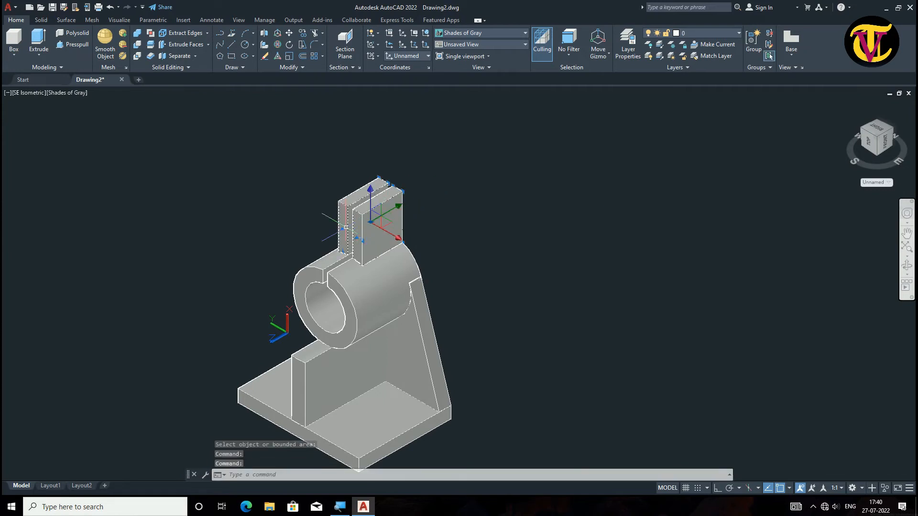
click(379, 218)
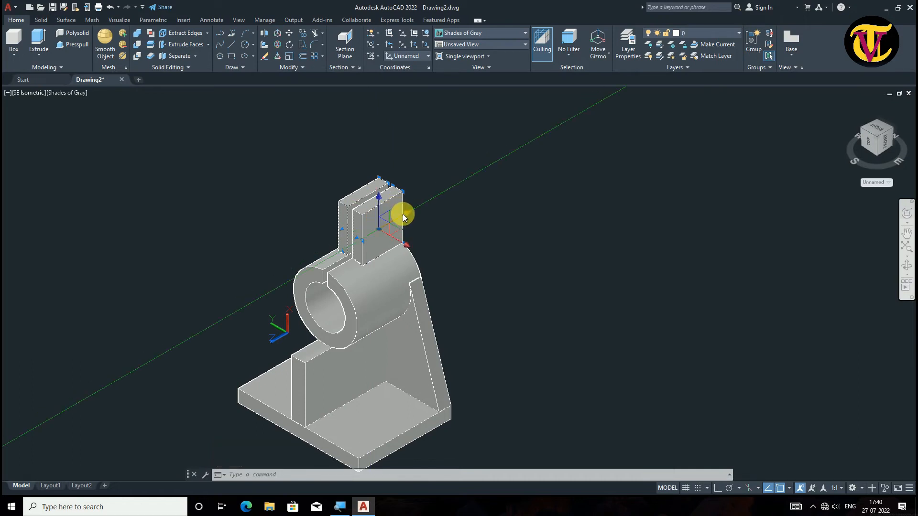
click(379, 228)
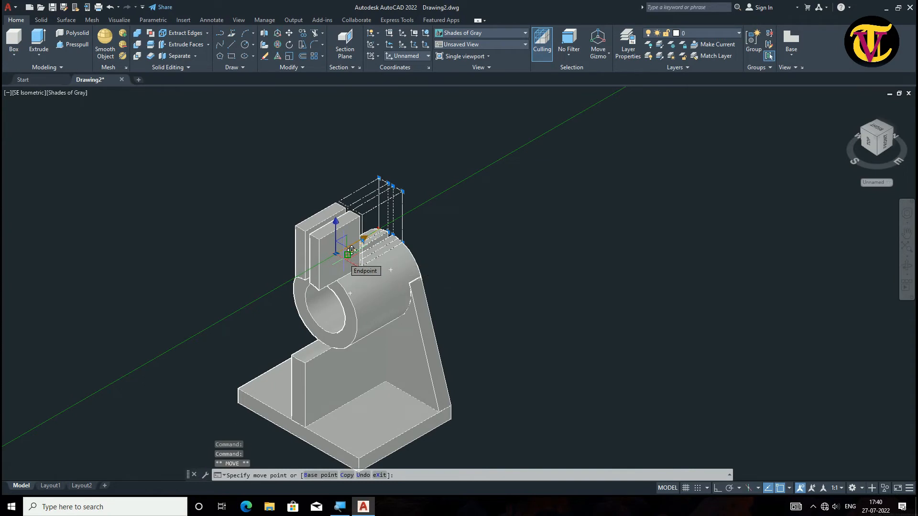
text(7)
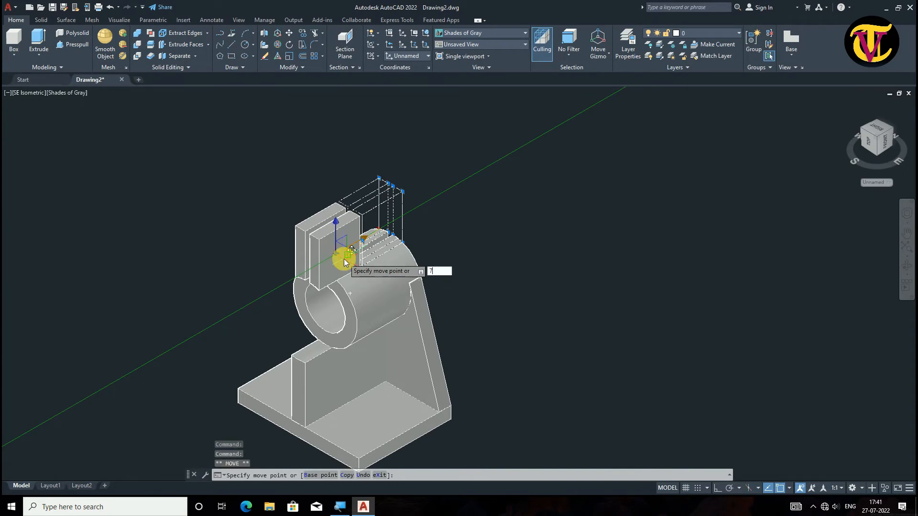
text(.5)
key(Return)
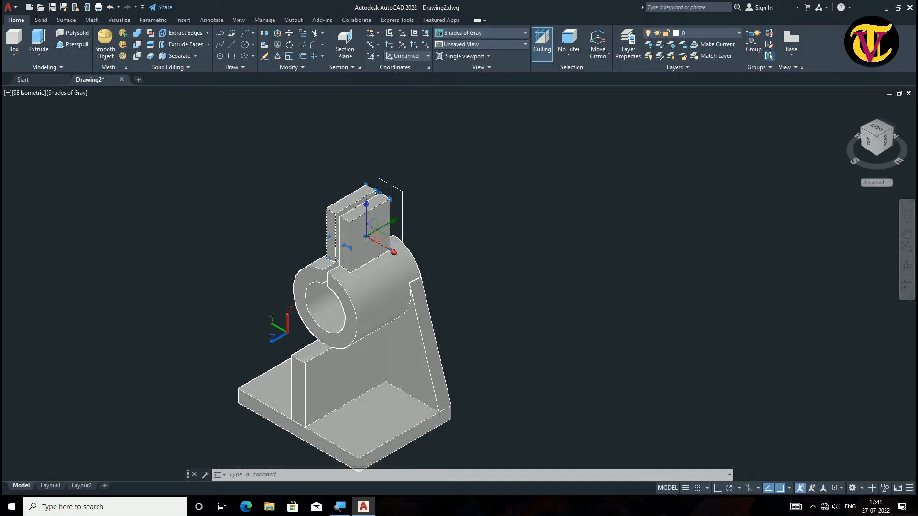
key(Return)
key(Return)
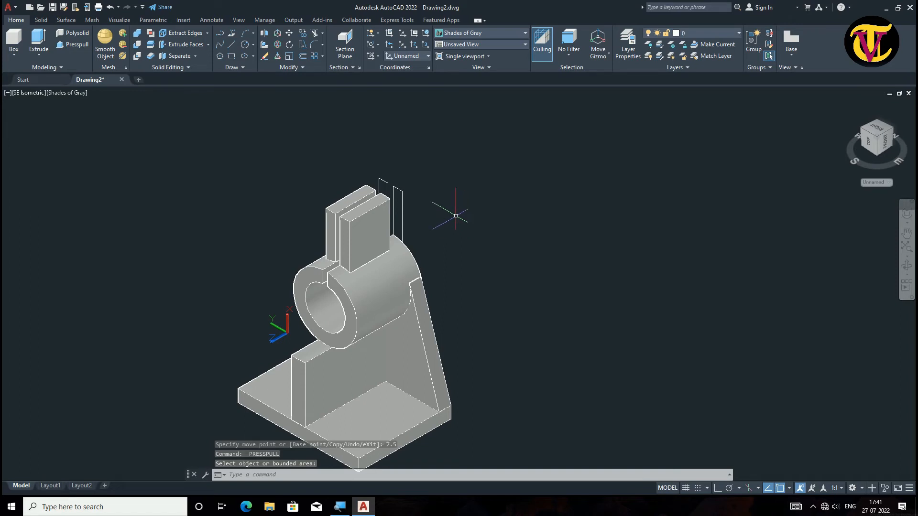
Delete the leftover 2D lug outlines standing behind the two upper lugs
click(398, 189)
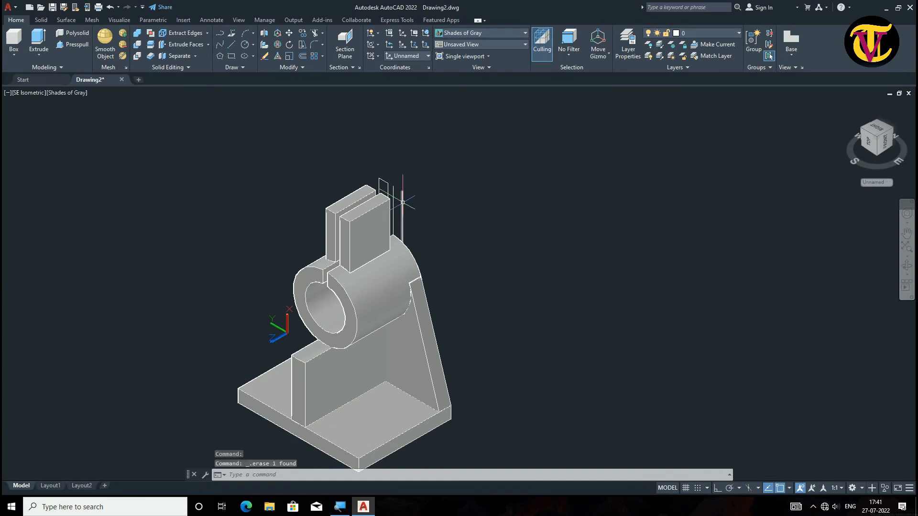
key(Delete)
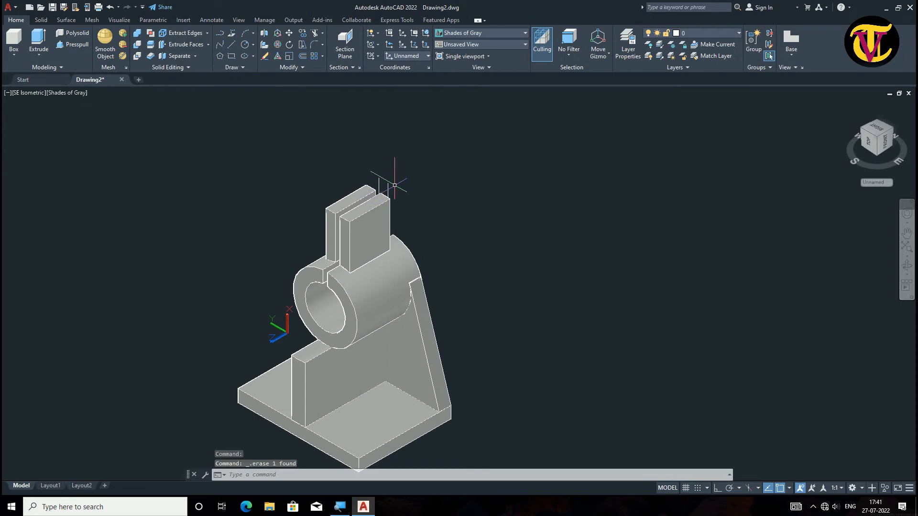
click(387, 186)
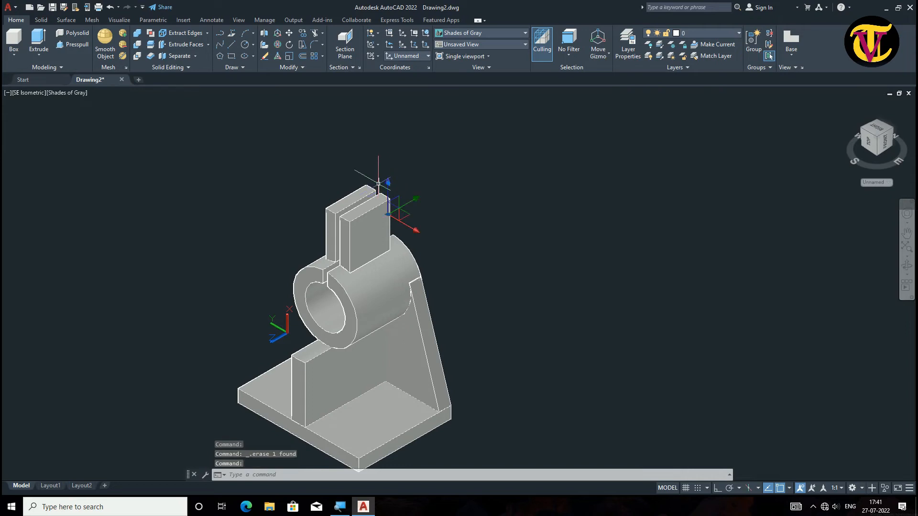
key(Delete)
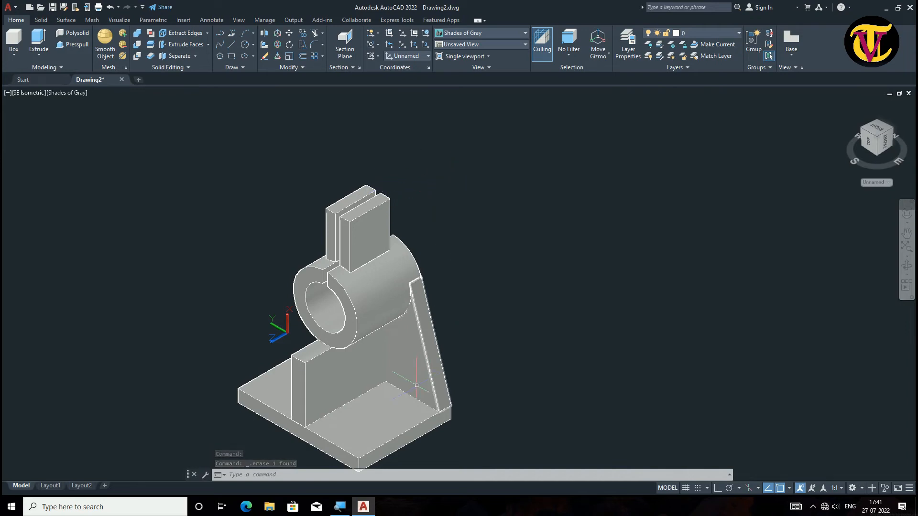
Union all parts of the bracket, including base, webs, rib, ring and lugs, into a single solid
scroll(415, 383, down, 2)
scroll(381, 424, up, 2)
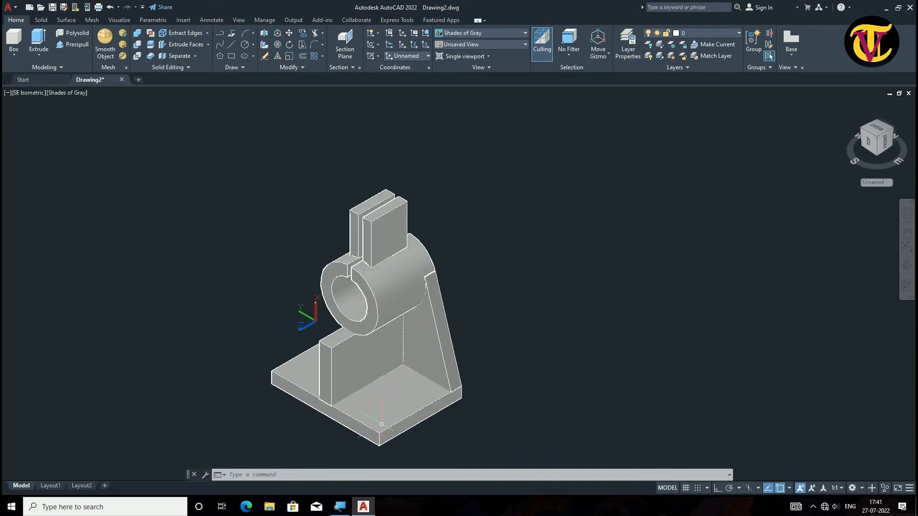
scroll(374, 330, up, 2)
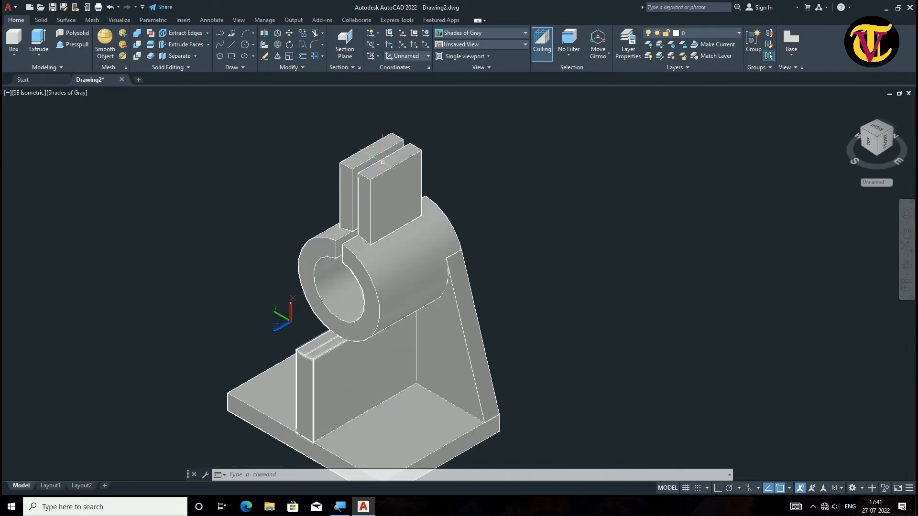
scroll(384, 155, up, 2)
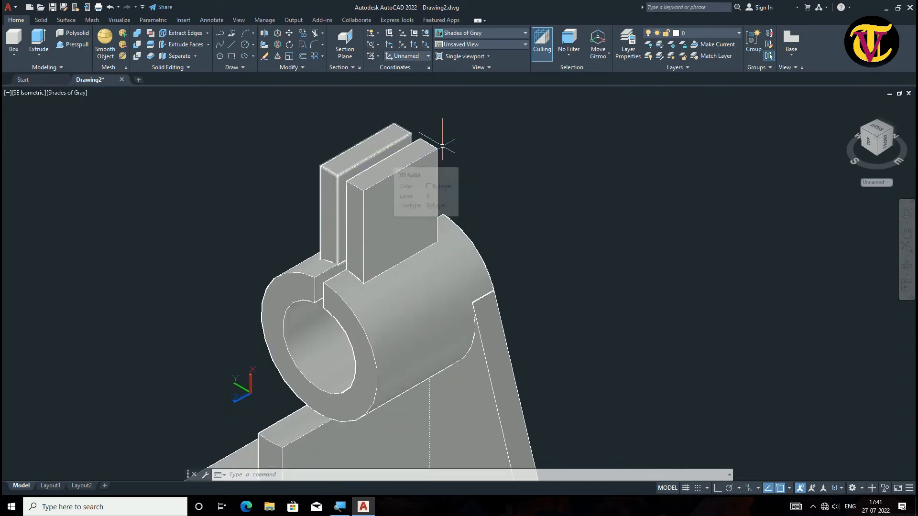
scroll(489, 139, down, 5)
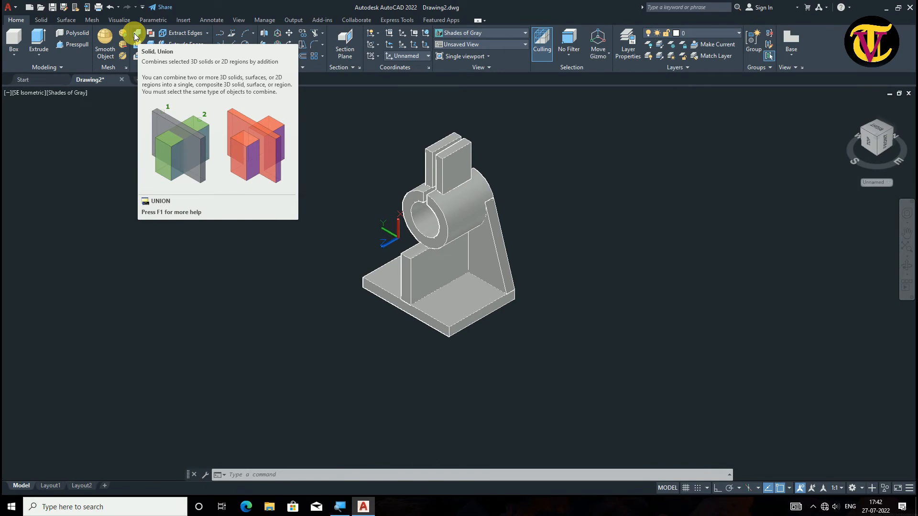
click(135, 36)
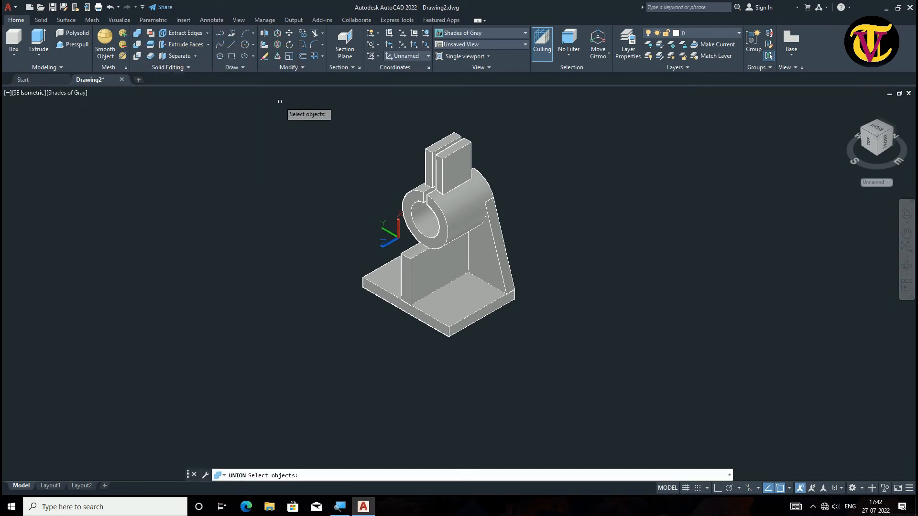
click(294, 116)
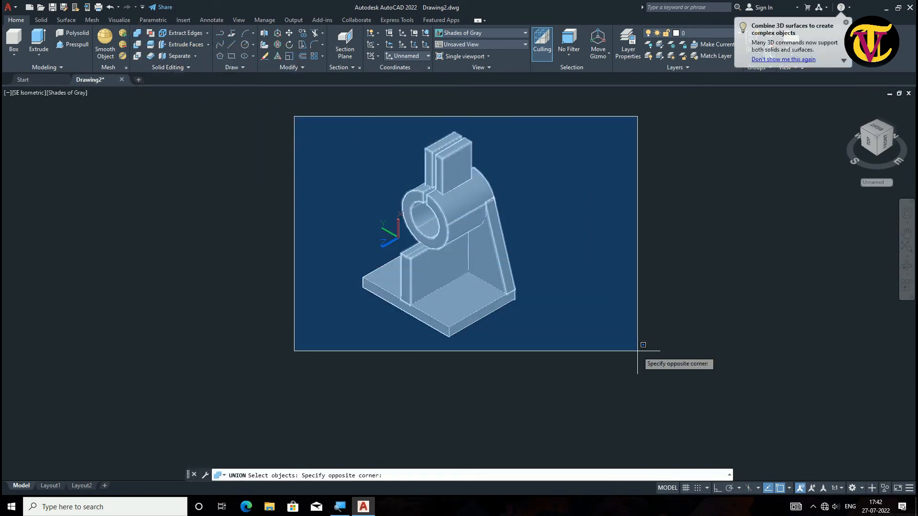
click(637, 352)
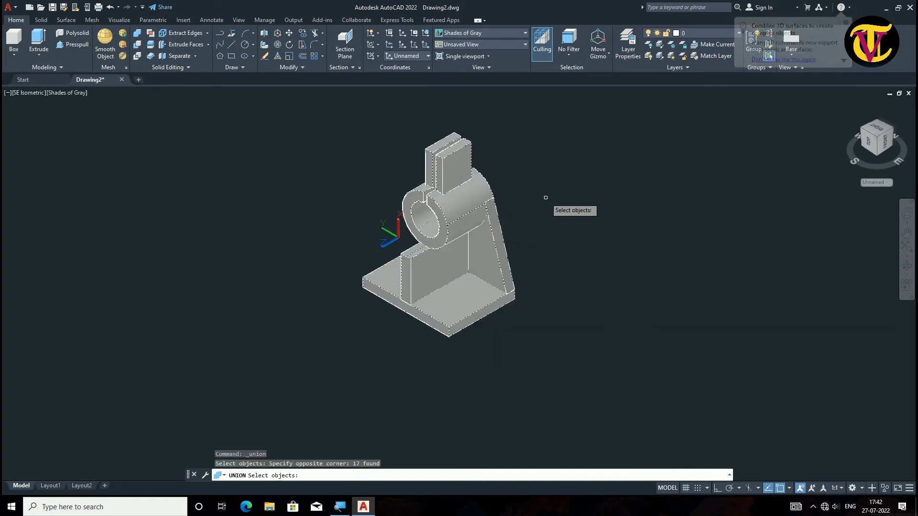
scroll(545, 197, up, 1)
scroll(481, 118, up, 2)
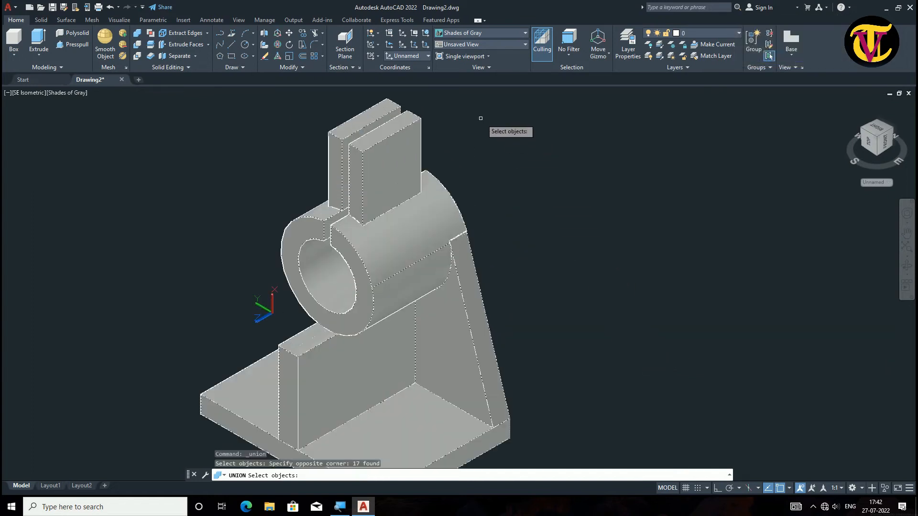
key(Return)
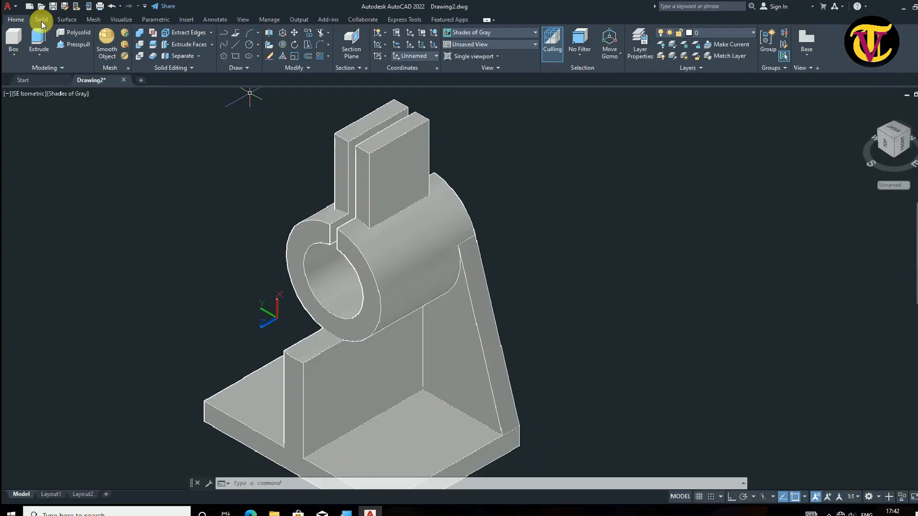
Fillet the two front vertical corner edges of the base plate with a 16 mm radius
click(41, 21)
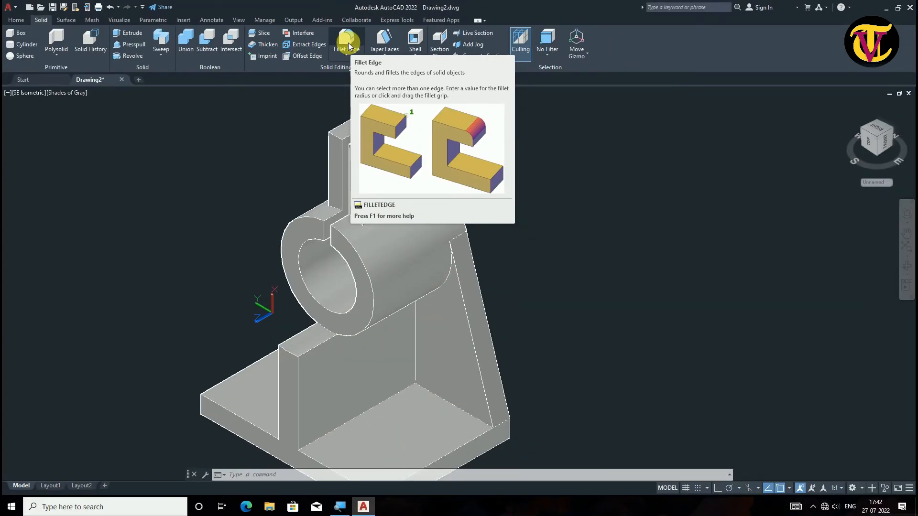
click(346, 43)
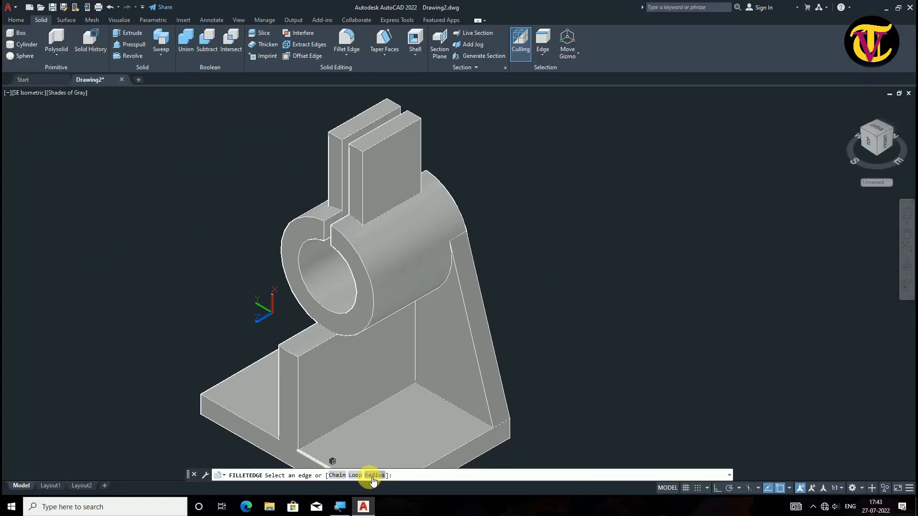
click(374, 476)
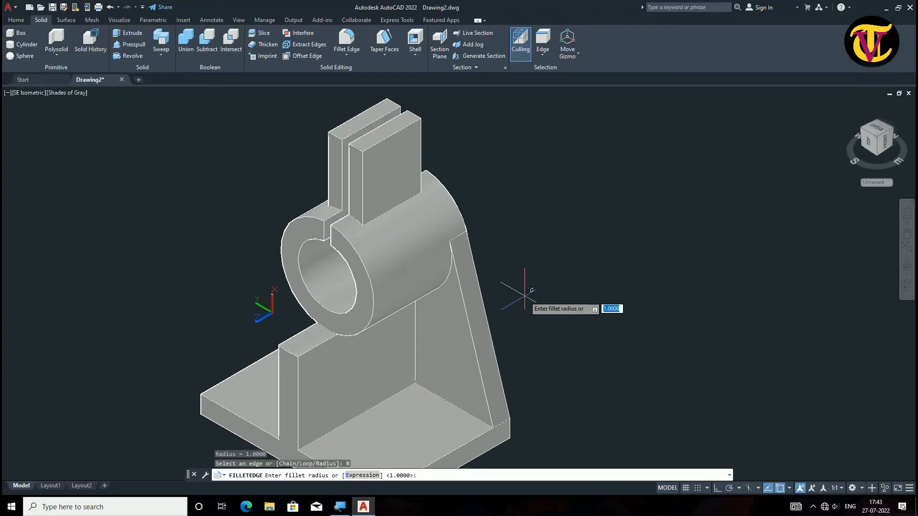
text(16)
key(Return)
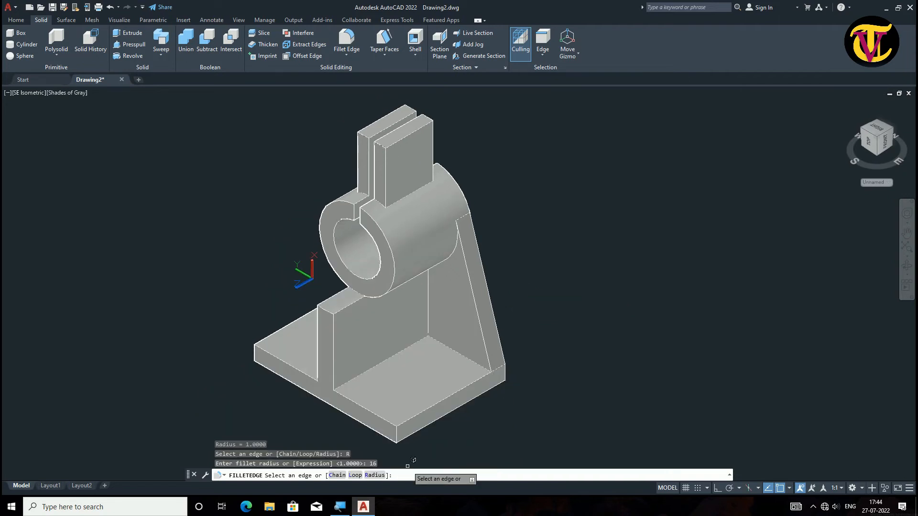
scroll(411, 459, up, 1)
scroll(412, 457, up, 3)
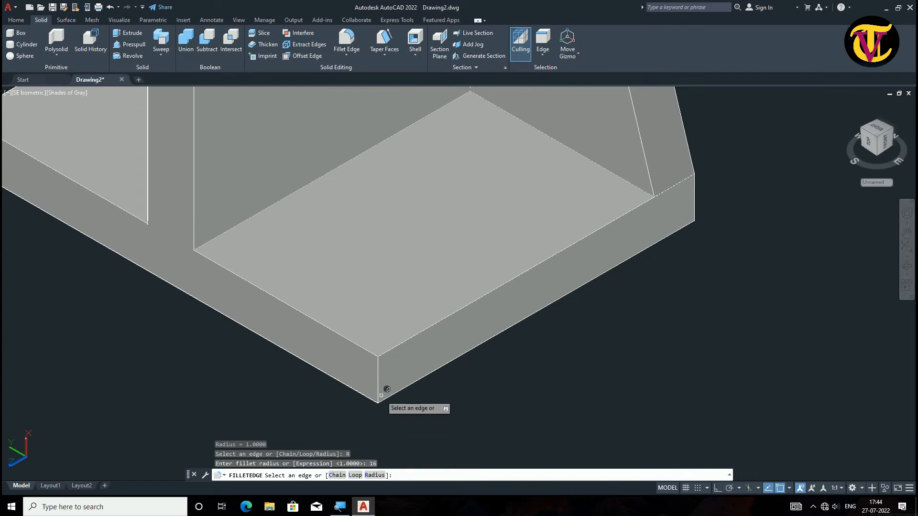
click(378, 379)
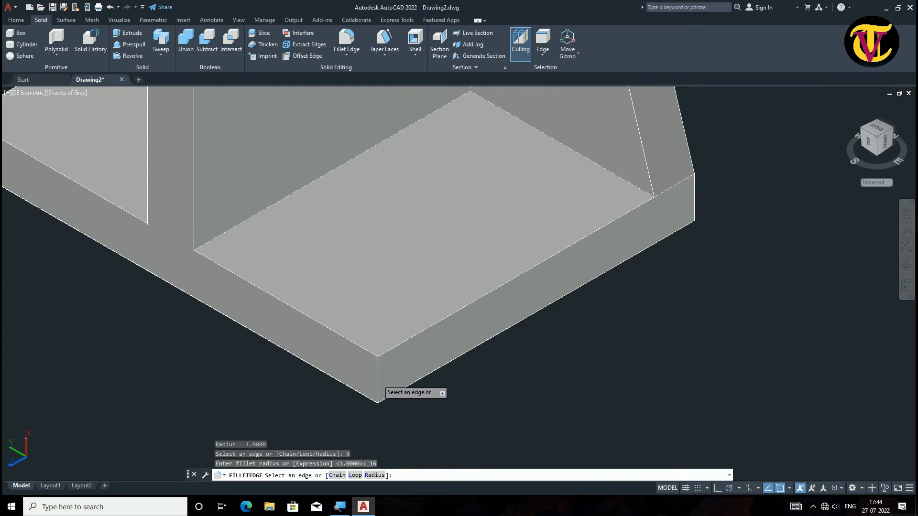
scroll(384, 373, down, 2)
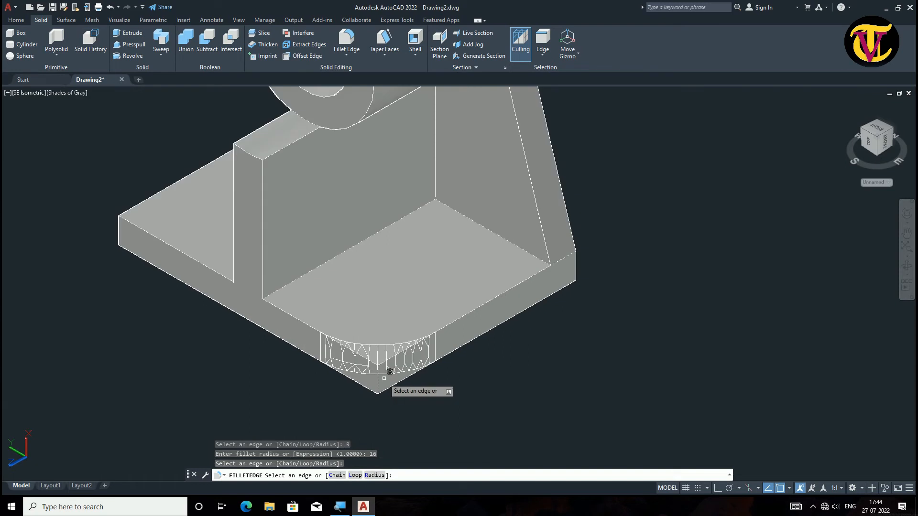
click(120, 233)
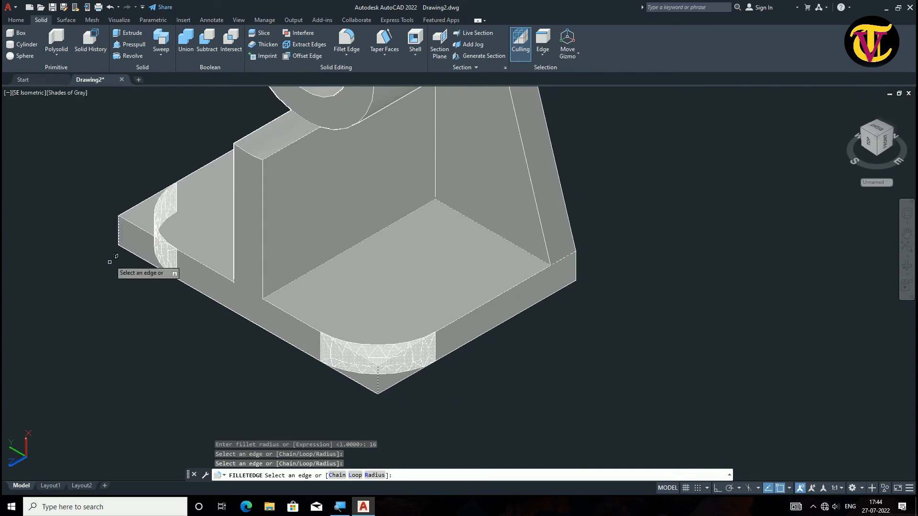
click(106, 282)
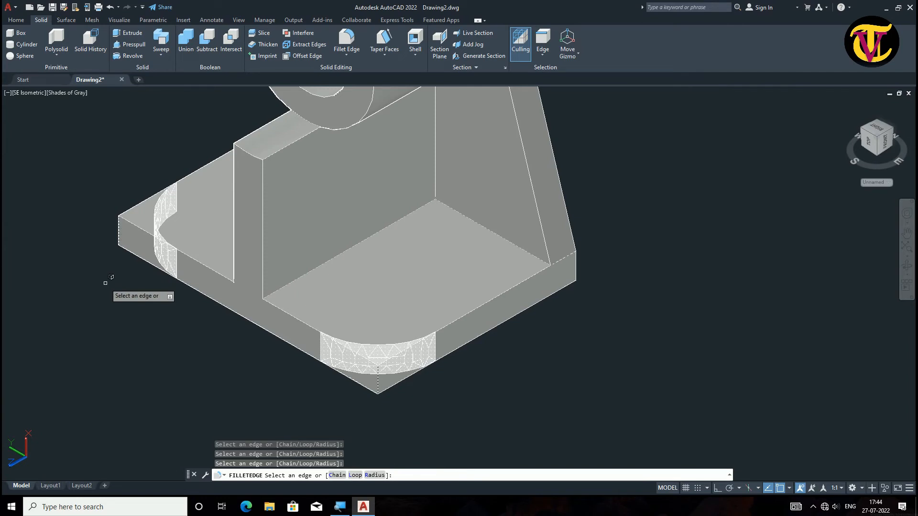
right_click(105, 283)
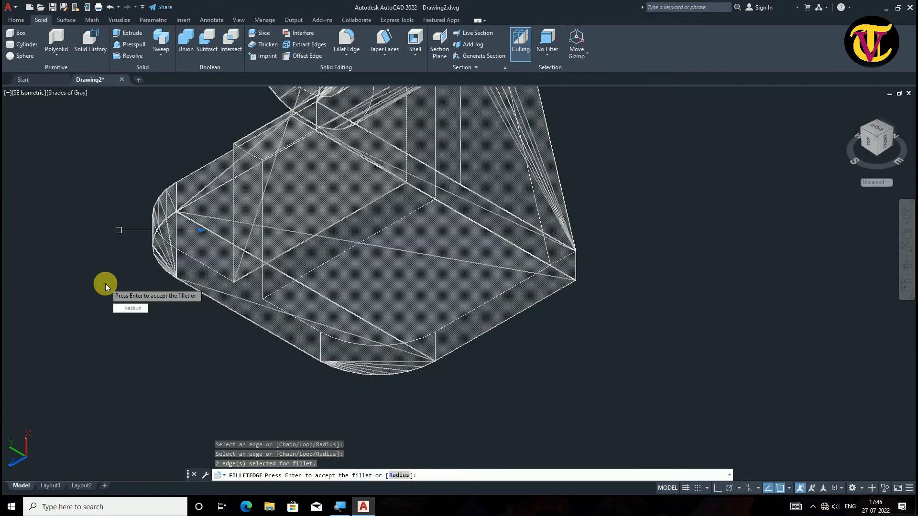
scroll(105, 285, down, 2)
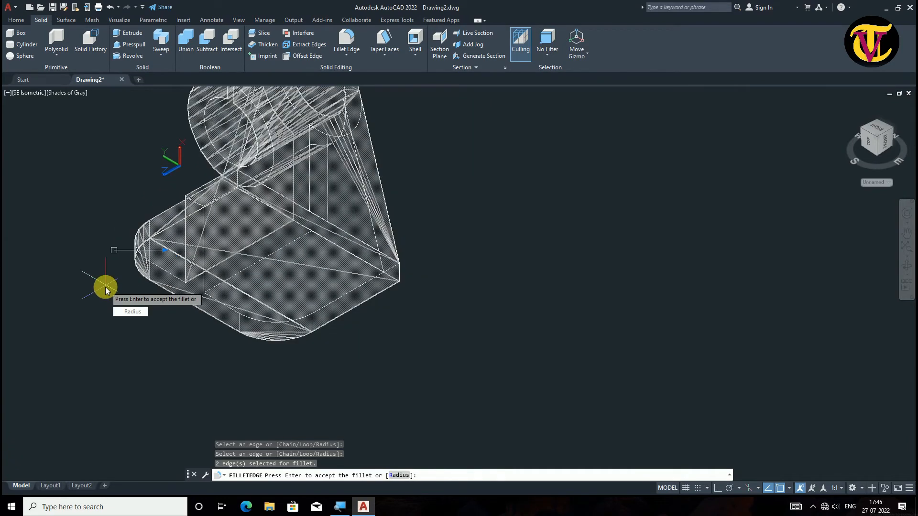
right_click(465, 314)
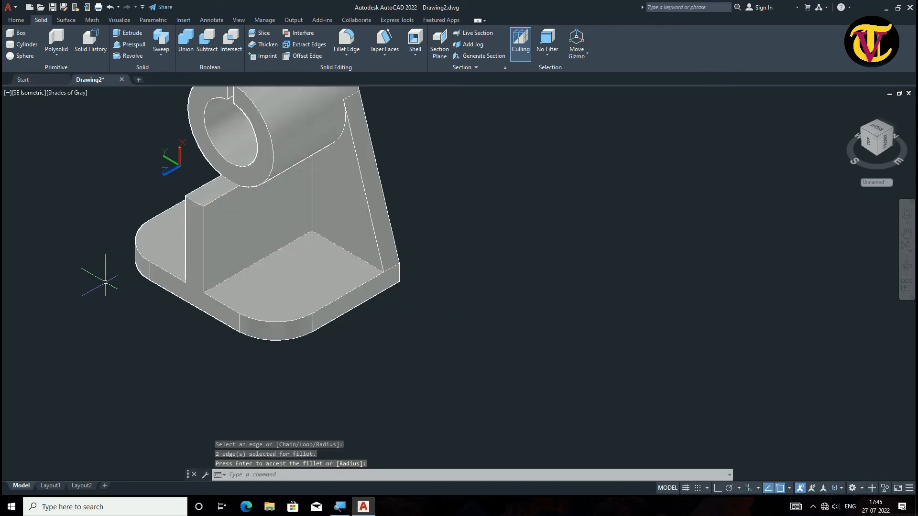
Fillet the four upper corner edges of the two lugs above the ring with a 12 mm radius
scroll(433, 124, up, 2)
scroll(434, 124, down, 3)
key(Return)
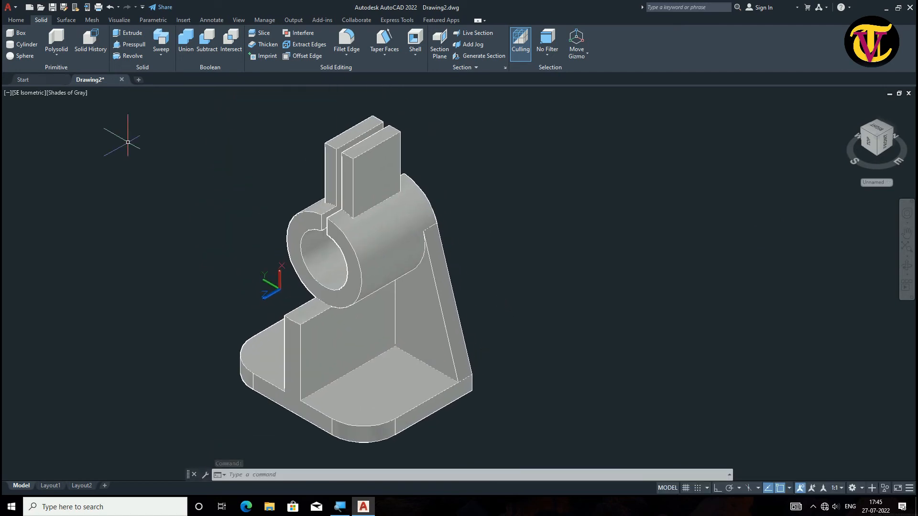
click(347, 40)
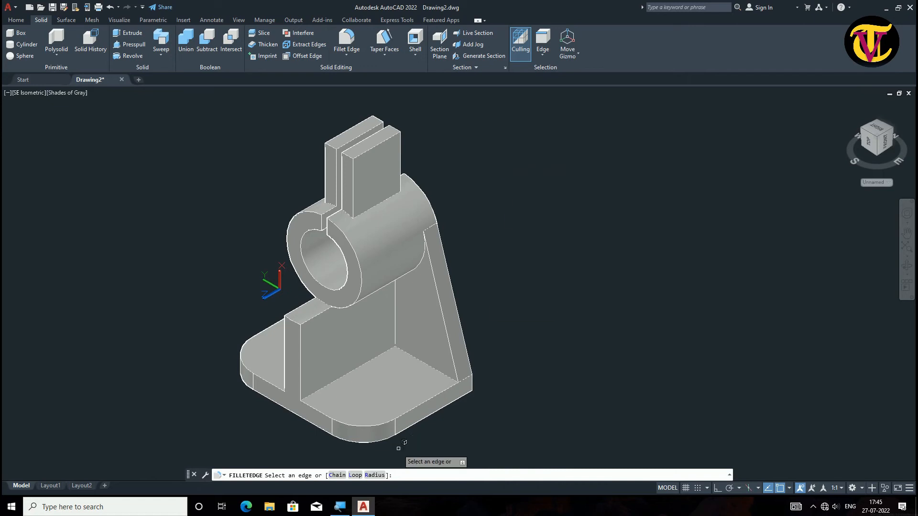
click(375, 475)
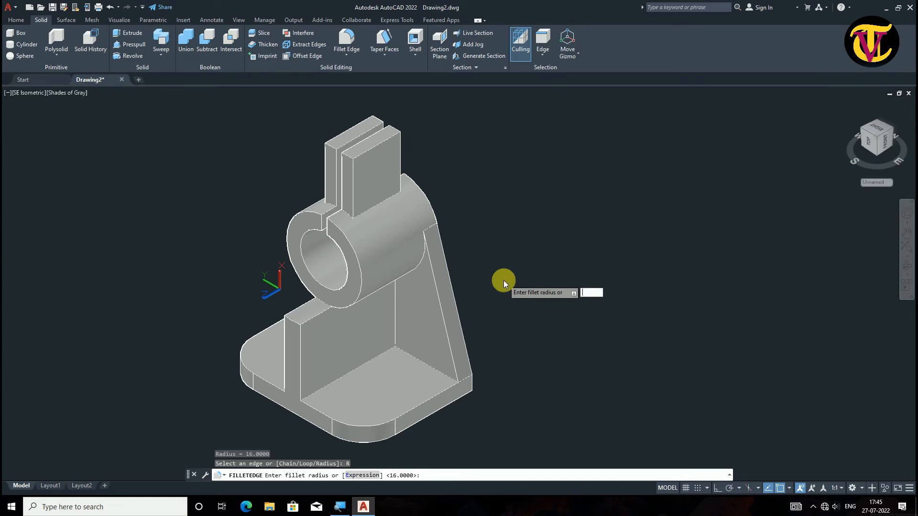
text(12)
key(Return)
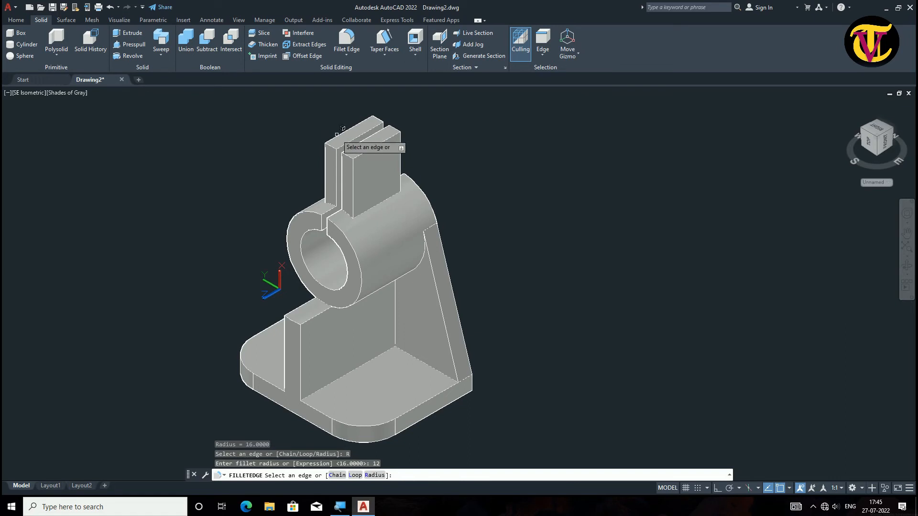
scroll(315, 136, up, 5)
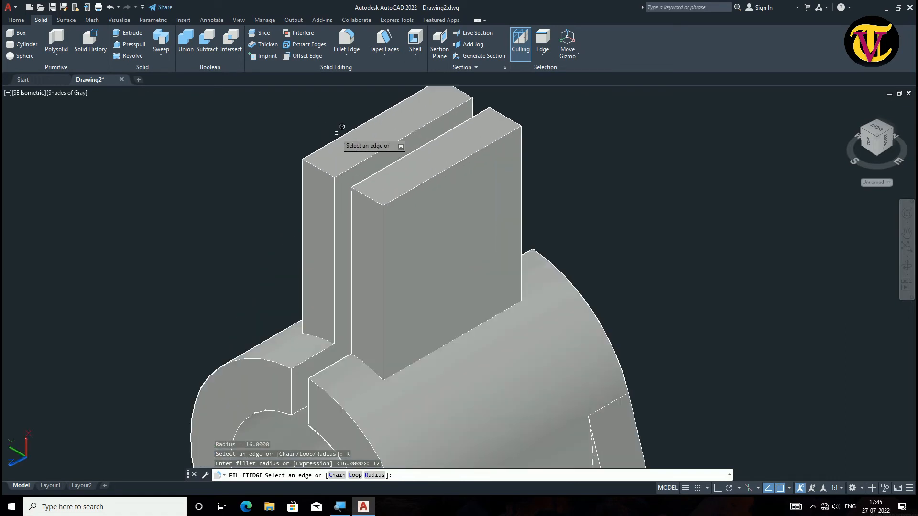
click(326, 163)
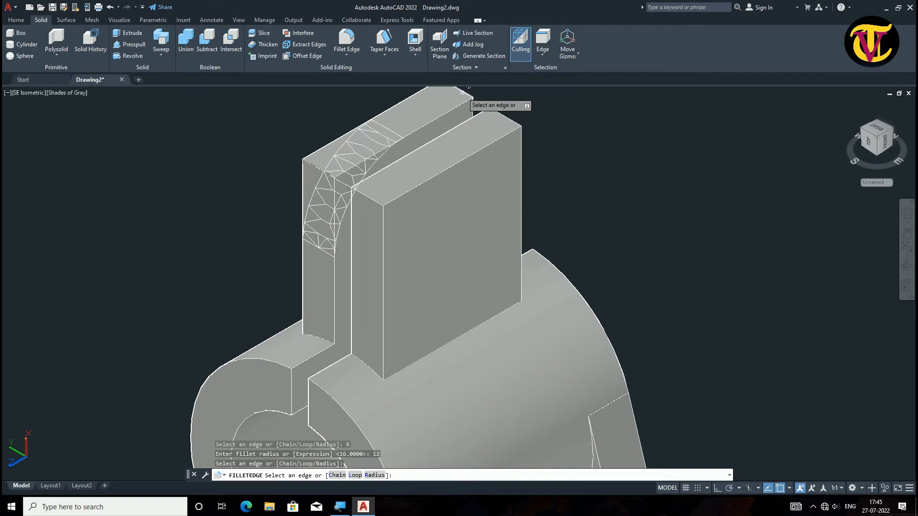
click(471, 101)
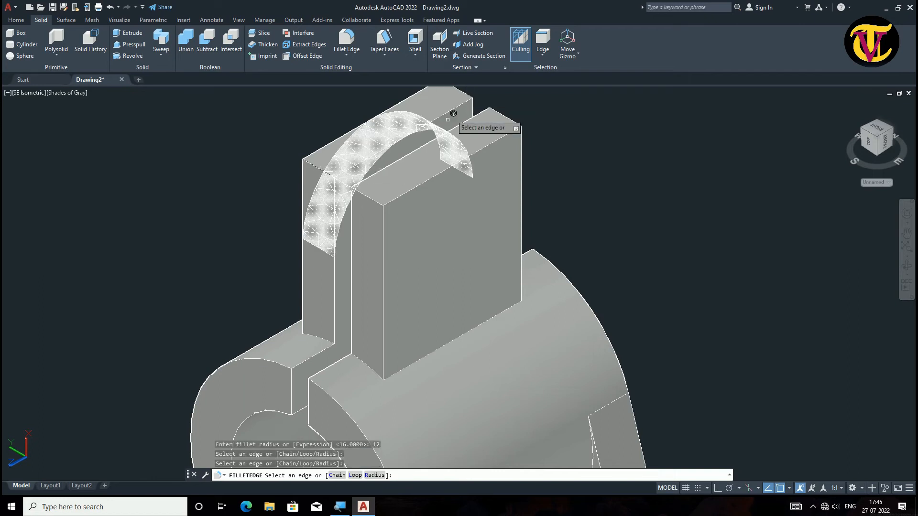
click(379, 193)
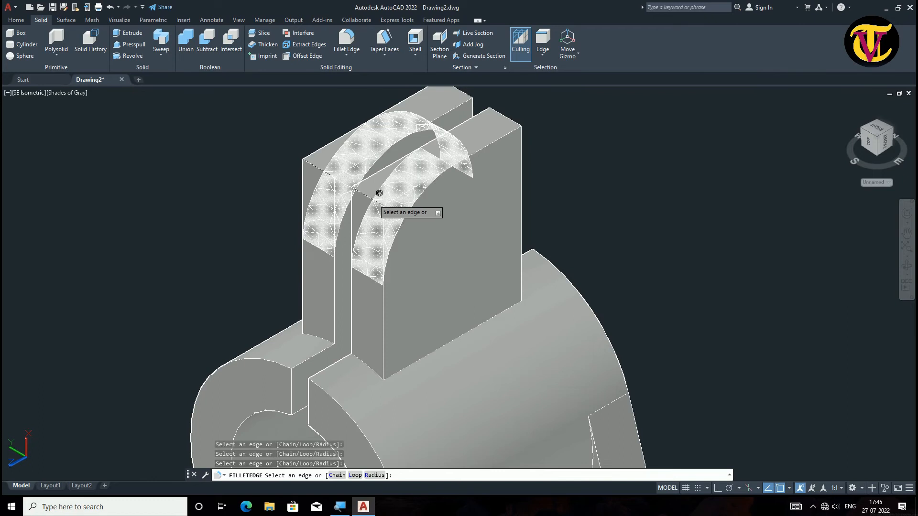
click(514, 120)
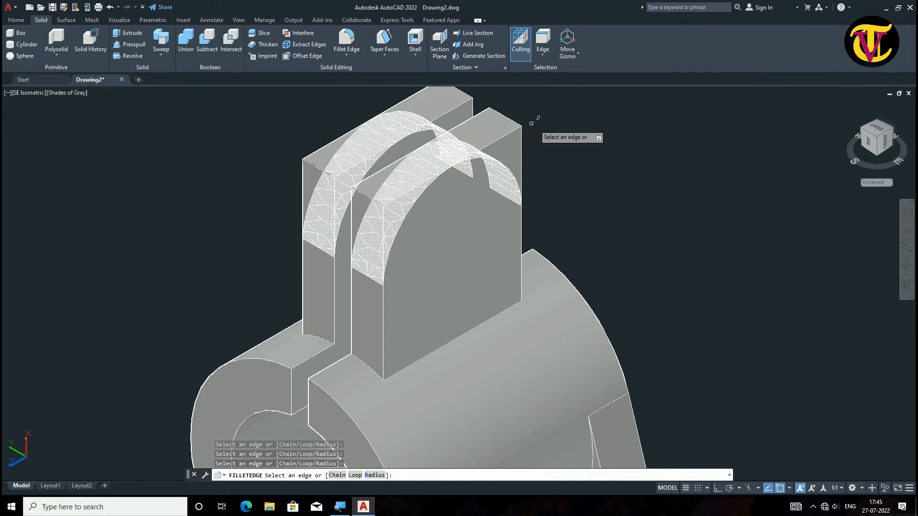
scroll(583, 144, down, 3)
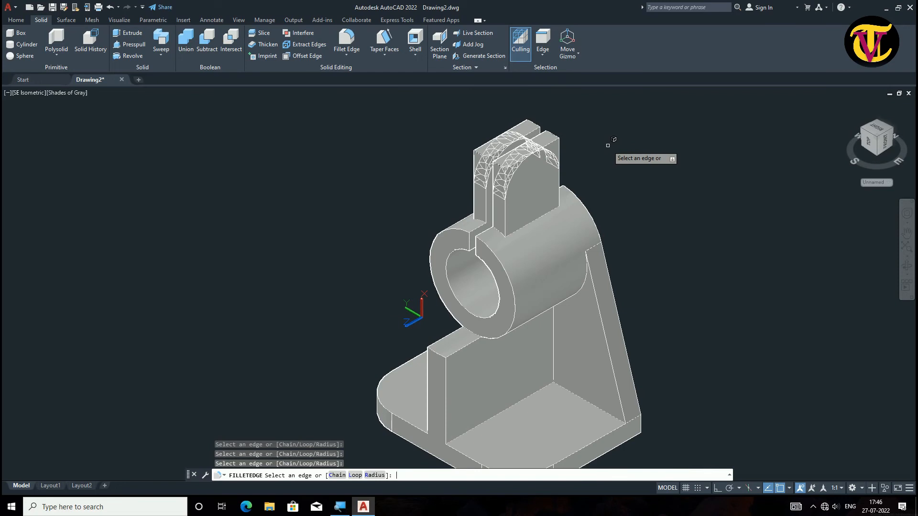
right_click(608, 145)
right_click(607, 145)
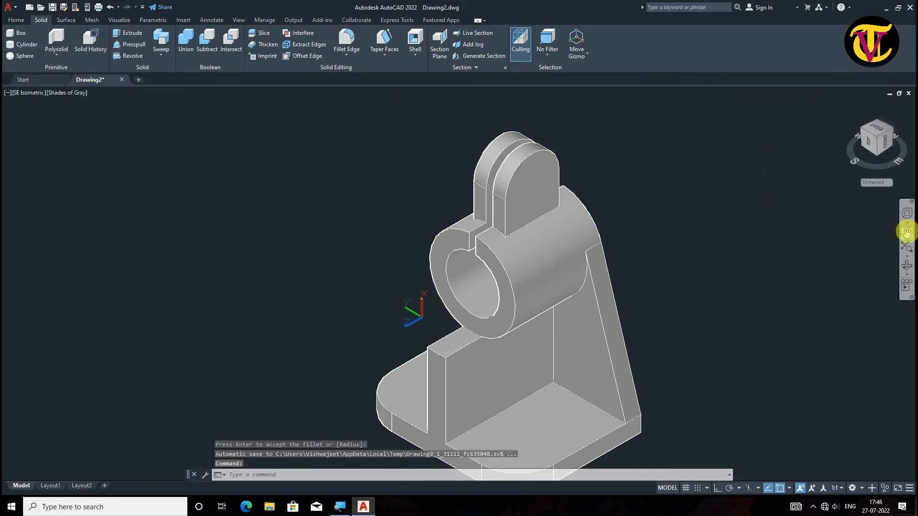
With dynamic UCS enabled, draw a 7.5 mm radius circle on the nearer lug's outer face, concentric with its rounded top
click(910, 234)
drag(830, 240, 649, 213)
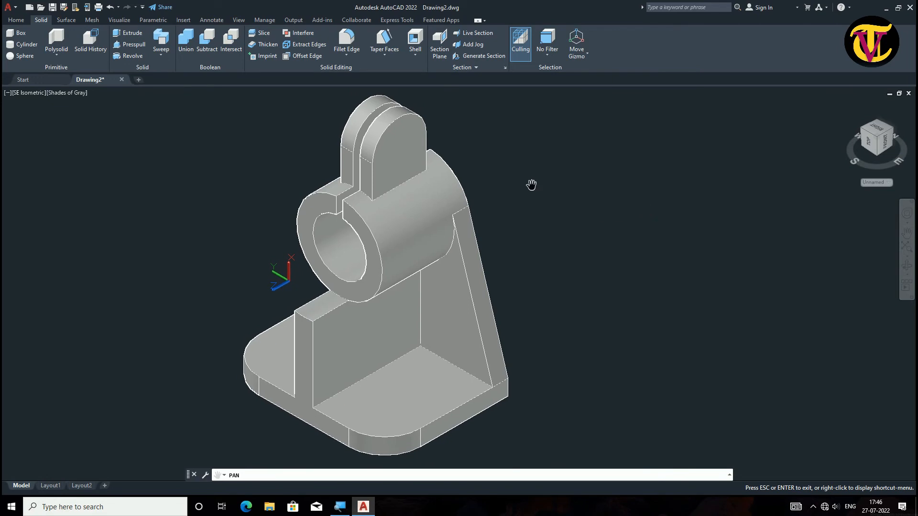
scroll(406, 150, up, 2)
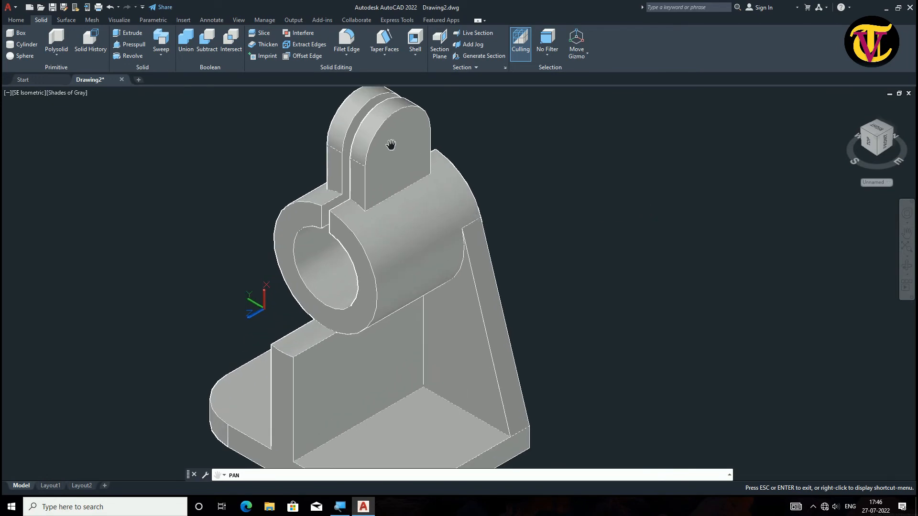
key(Escape)
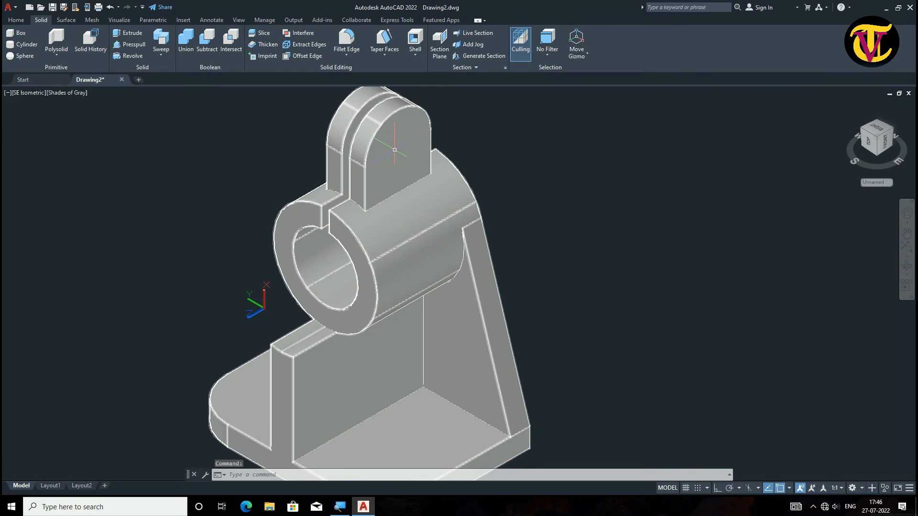
click(395, 149)
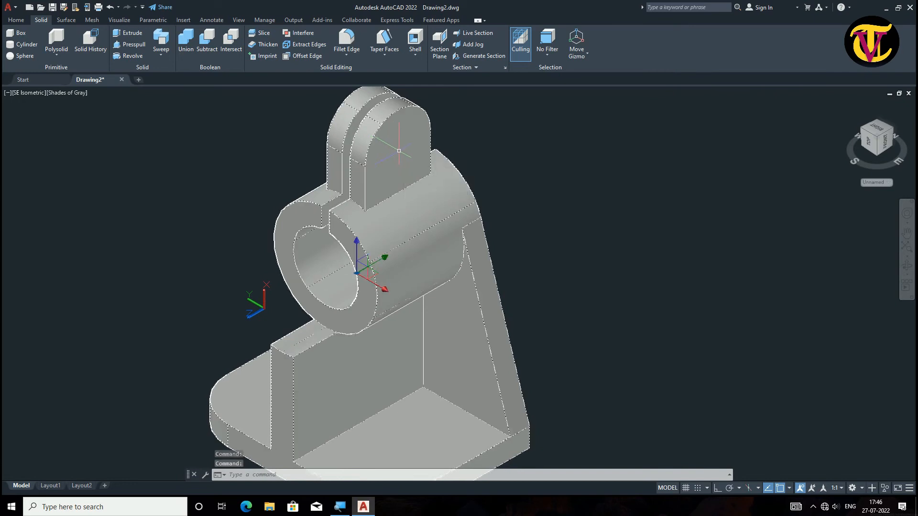
text(c)
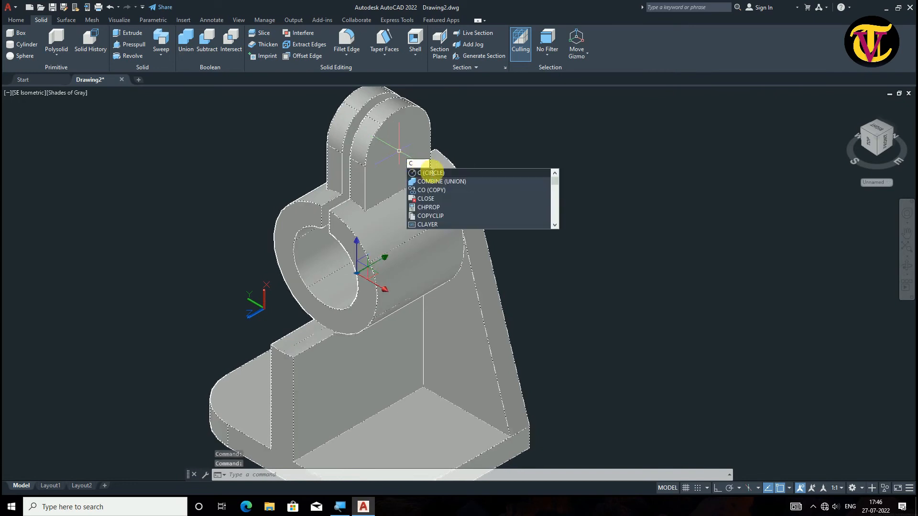
click(452, 174)
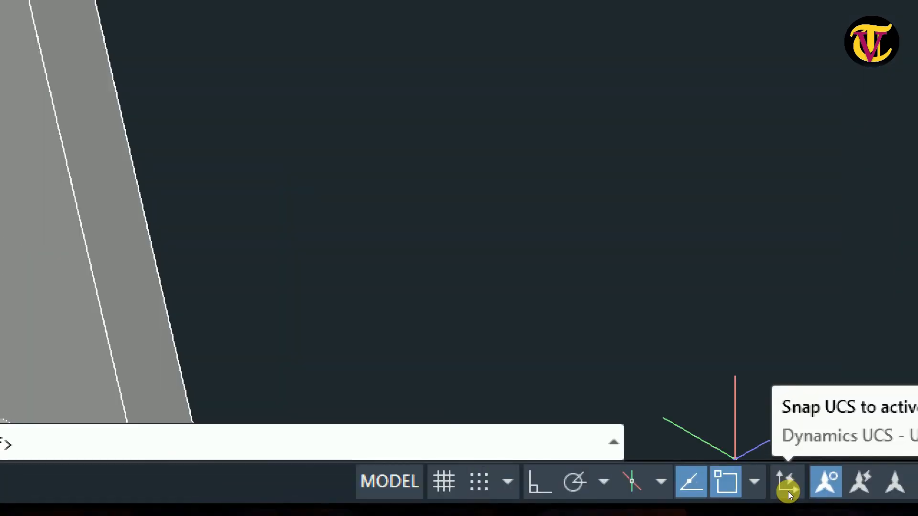
click(787, 492)
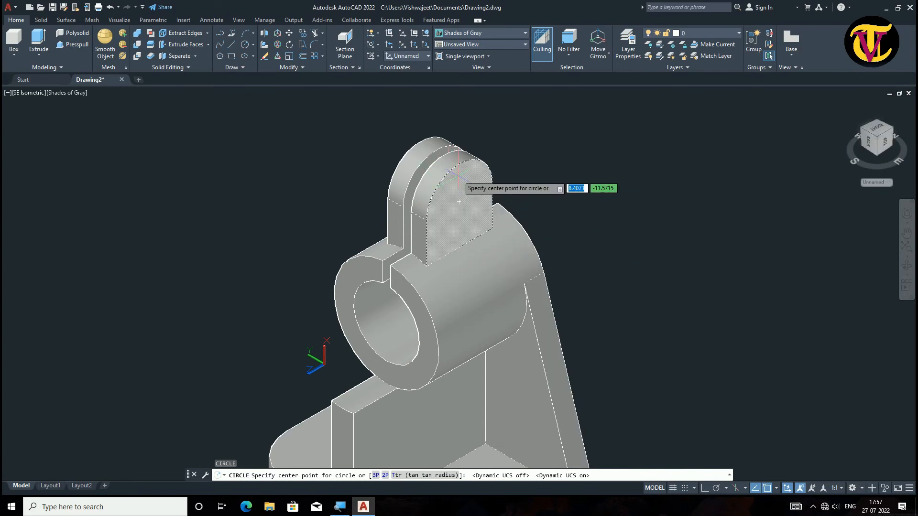
click(459, 201)
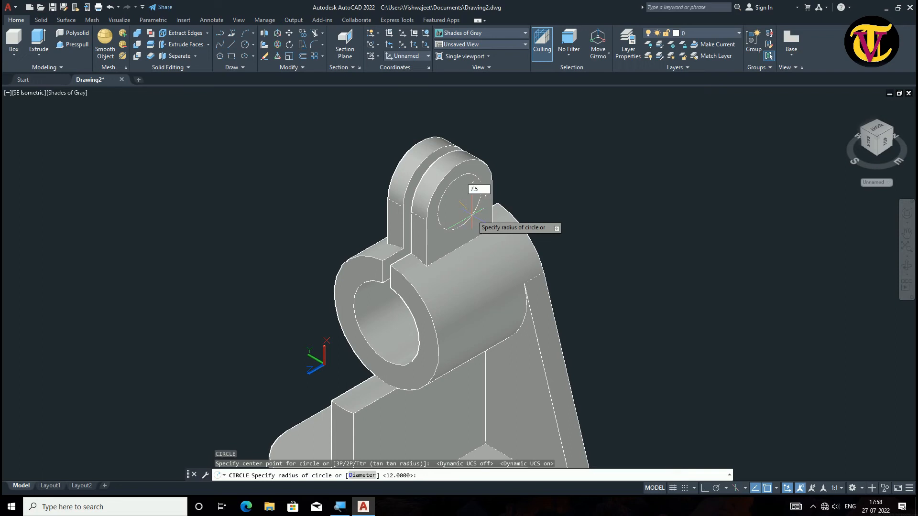
key(Return)
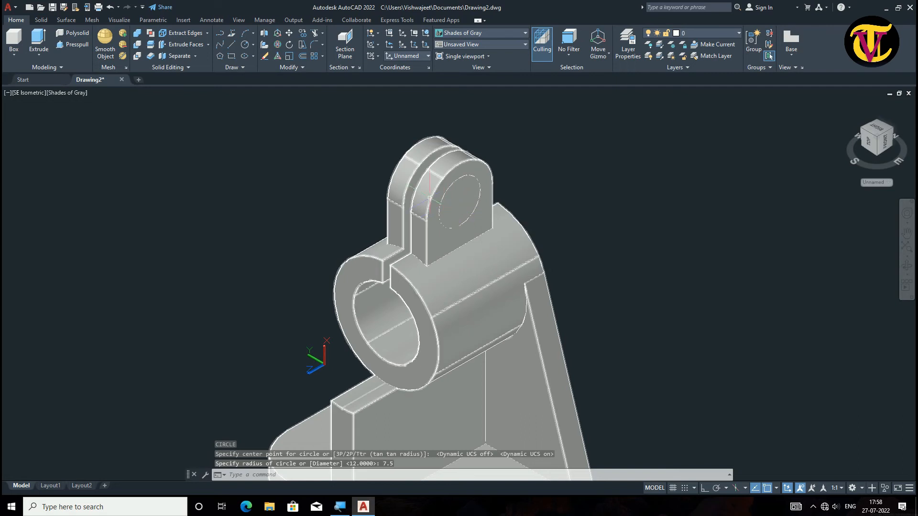
Presspull the circle on the lug face back through both lugs to cut a hole
click(374, 184)
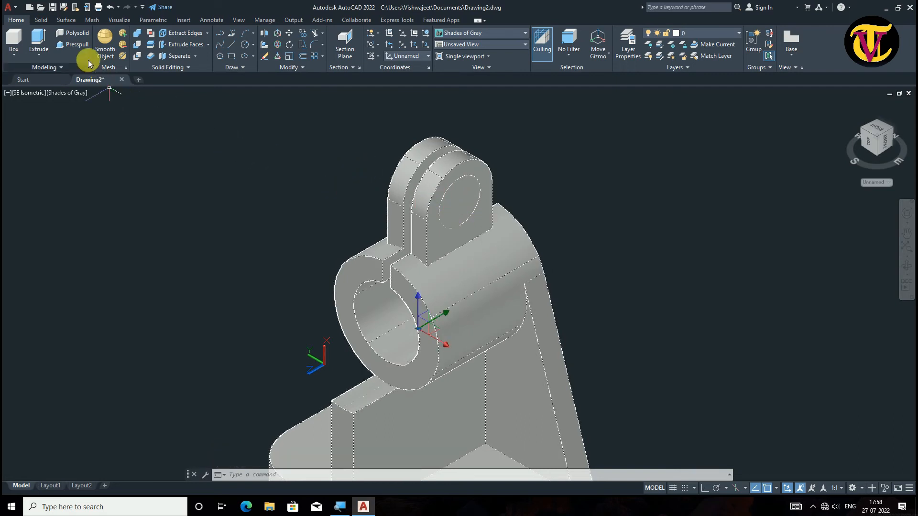
click(71, 44)
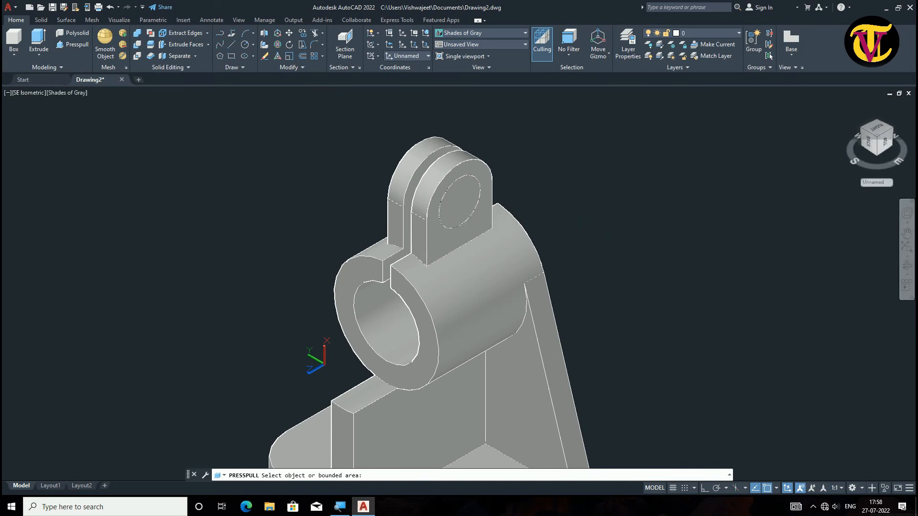
click(444, 205)
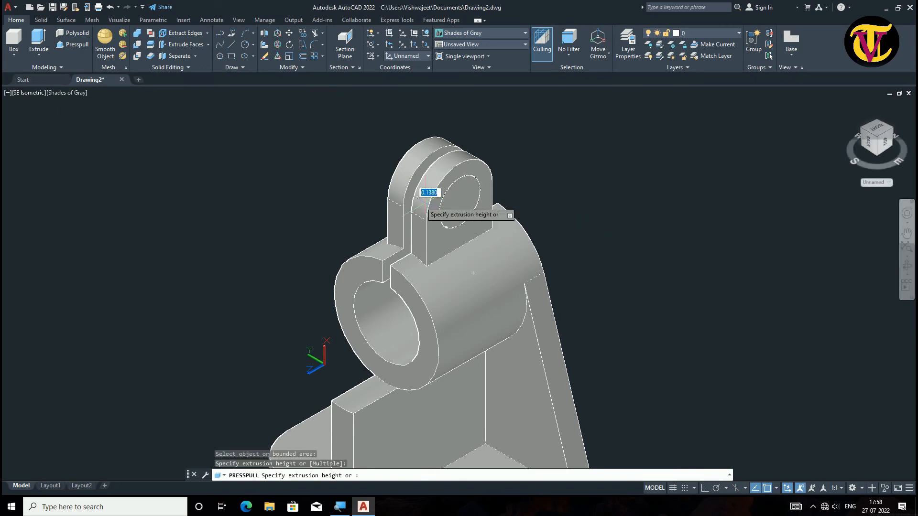
click(320, 163)
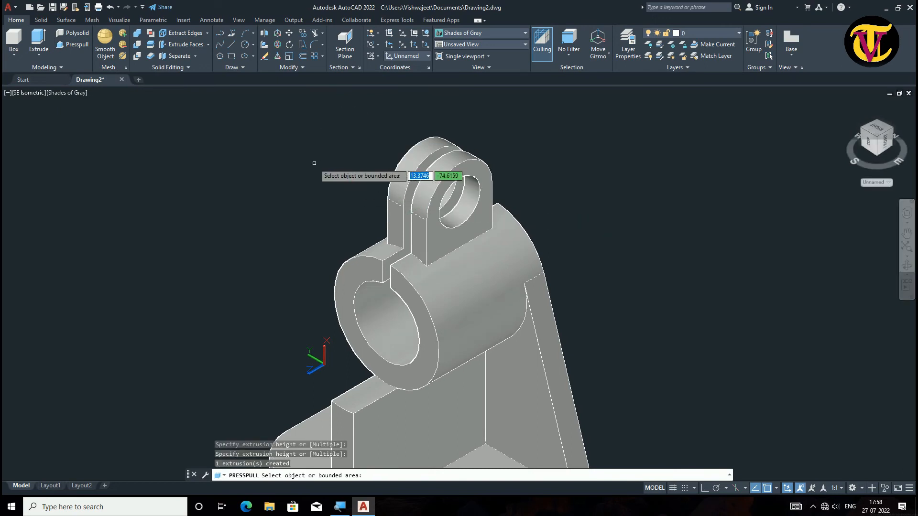
key(Return)
Draw a 6 mm radius circle on the base plate's top face, centred on the nearest rounded corner's arc
scroll(604, 218, down, 4)
scroll(626, 393, up, 4)
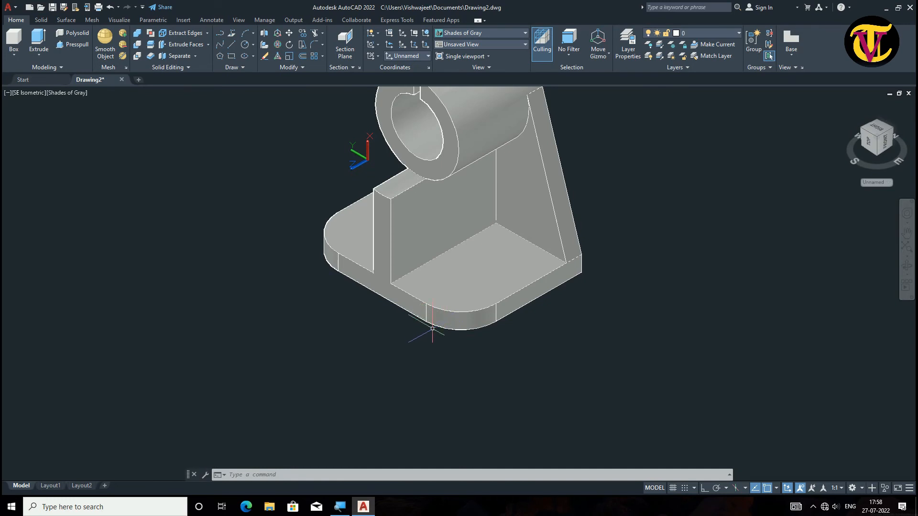
text(c)
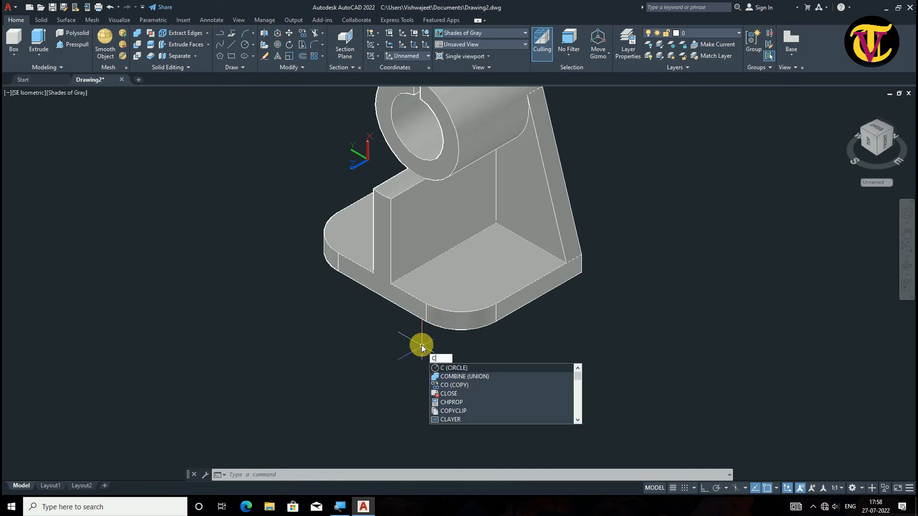
click(476, 368)
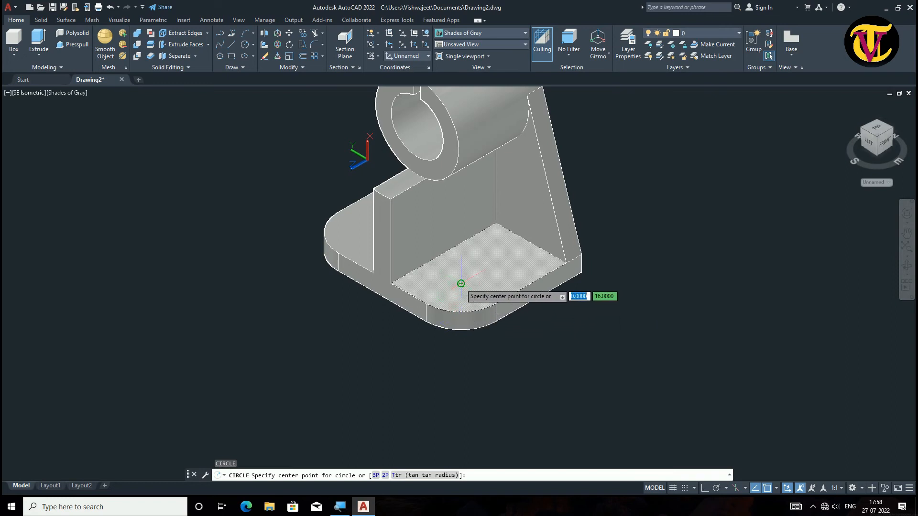
click(461, 284)
text(6)
key(Return)
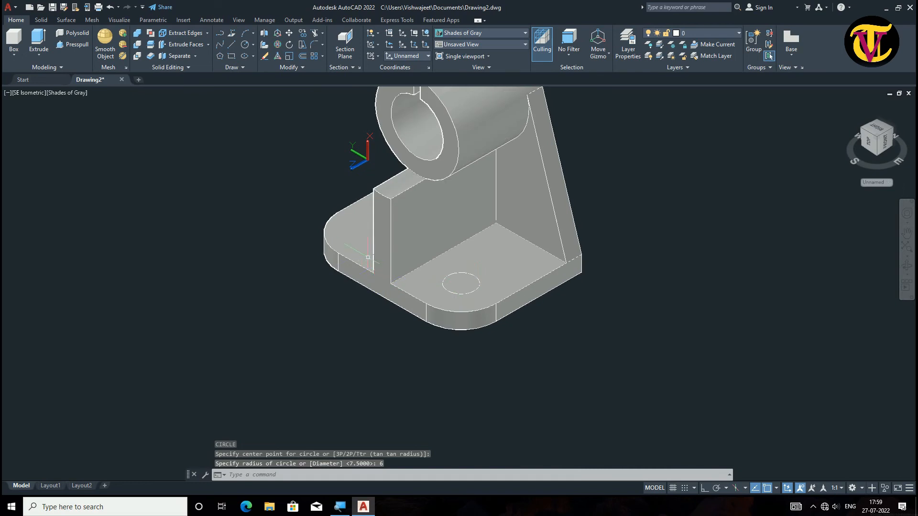
Draw a matching 6 mm radius circle on the base's top face, centred on the other front rounded corner
click(334, 236)
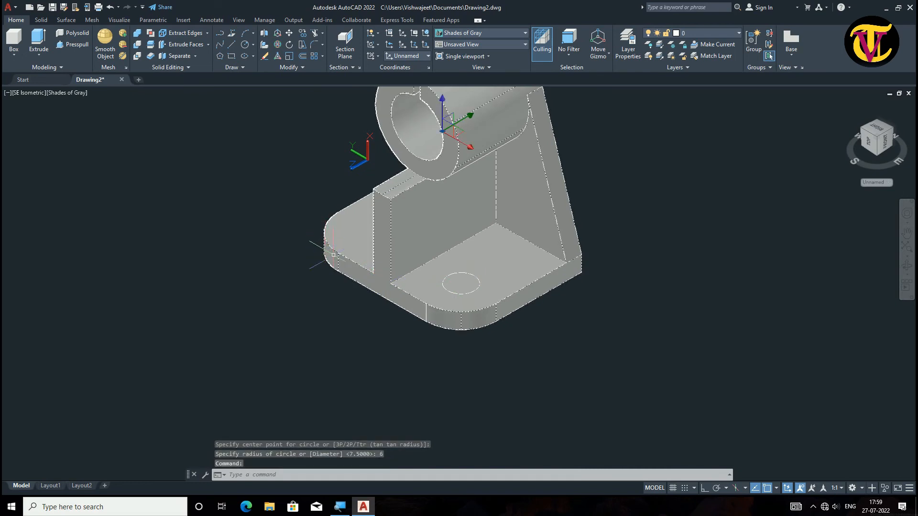
drag(848, 148, 774, 159)
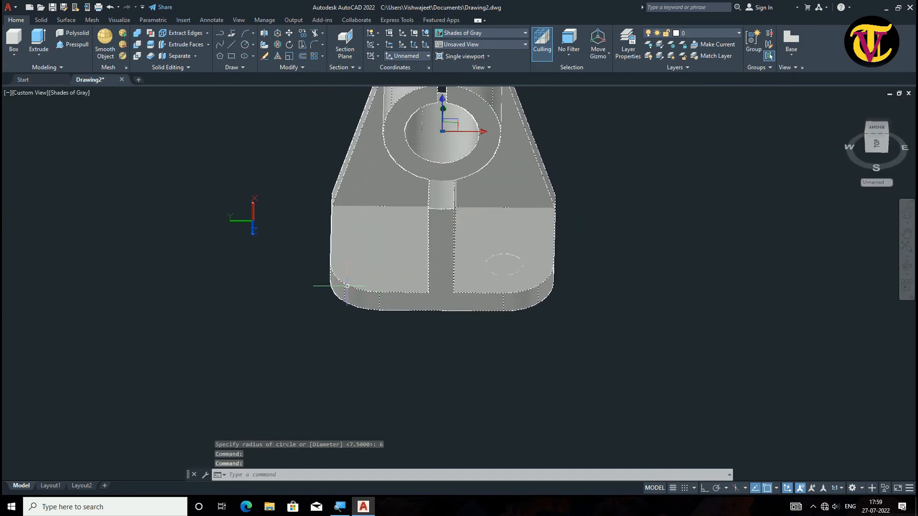
text(c)
click(354, 350)
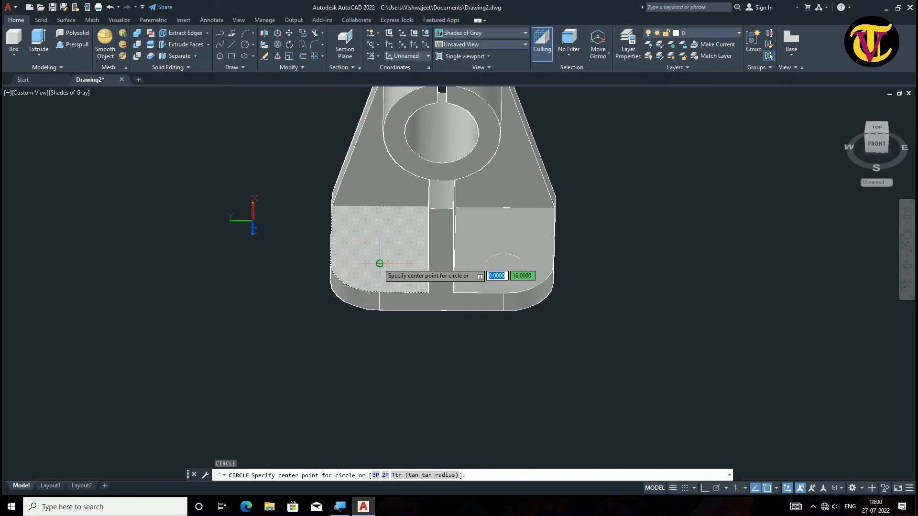
click(378, 264)
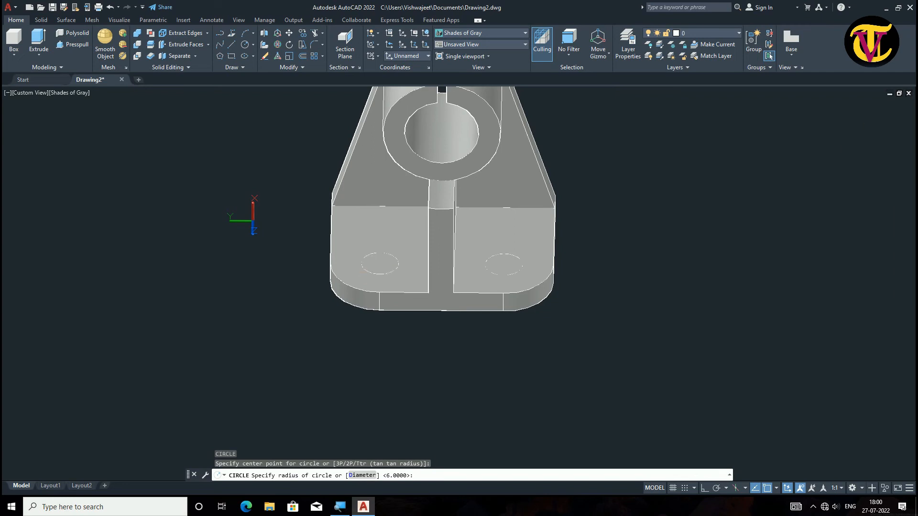
key(Return)
Presspull both 6 mm radius circles down through the base plate to cut the two mounting holes
click(68, 44)
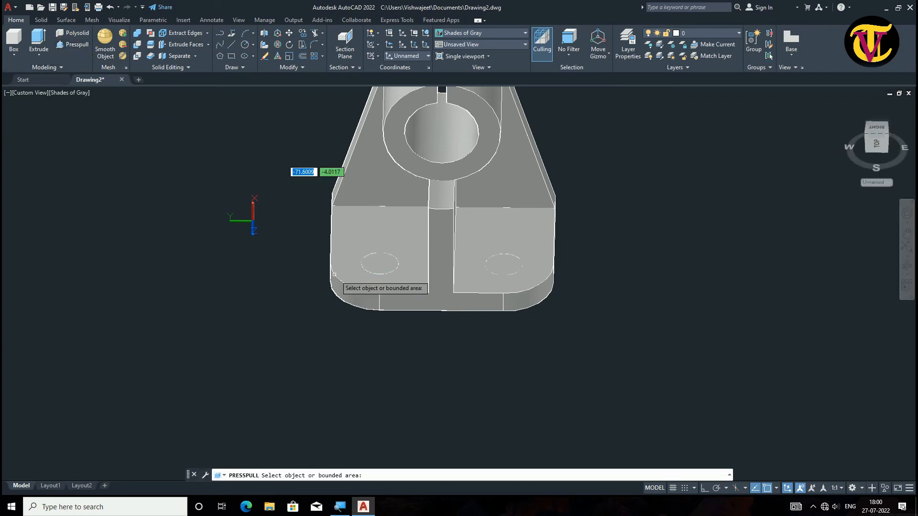
click(376, 268)
click(369, 368)
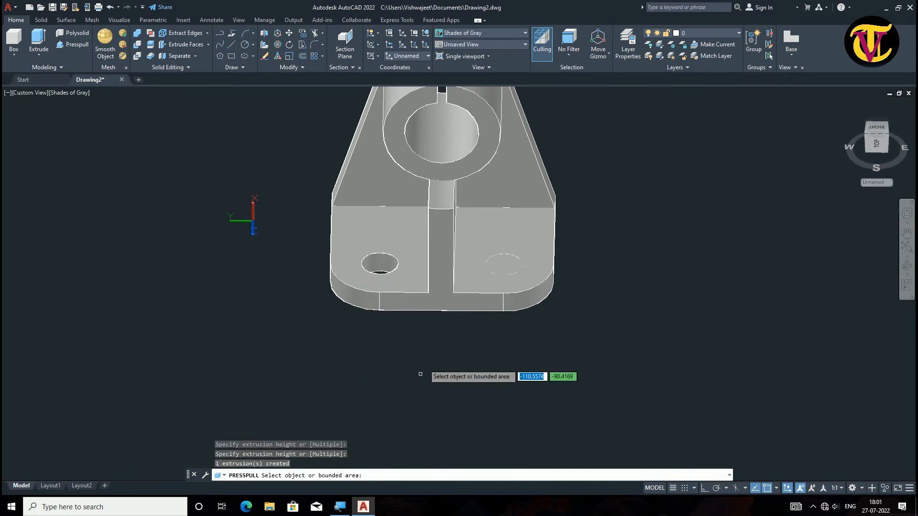
click(502, 265)
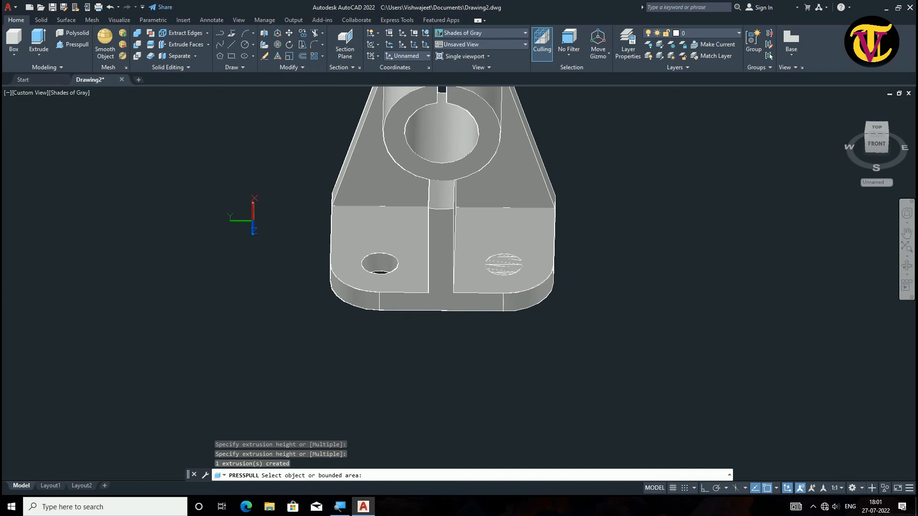
click(523, 452)
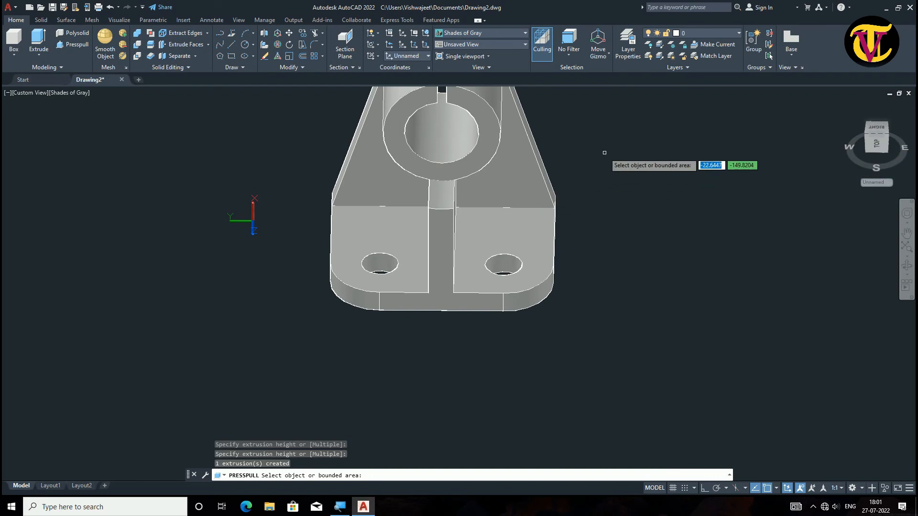
key(Return)
In the SE Isometric view, draw a line on the rib's side face from its lower front corner to where its top edge meets the cylinder
click(905, 234)
drag(651, 164, 590, 272)
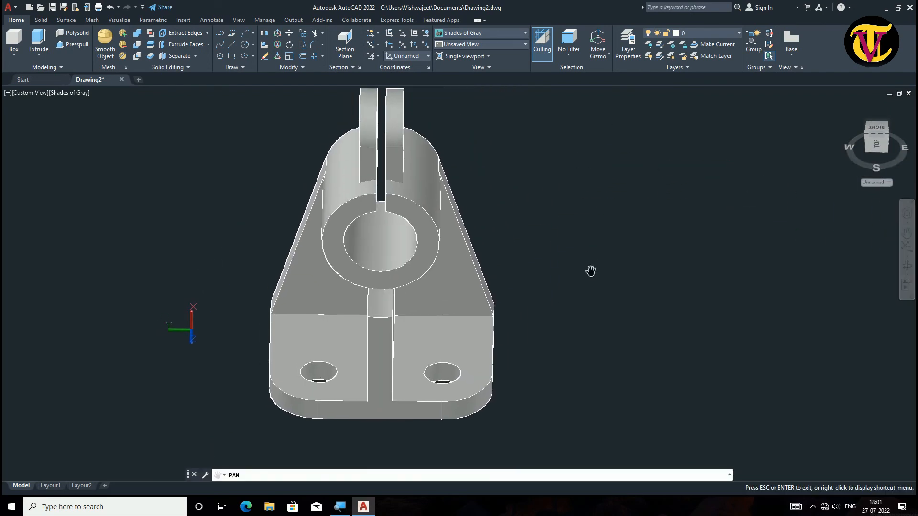
key(Escape)
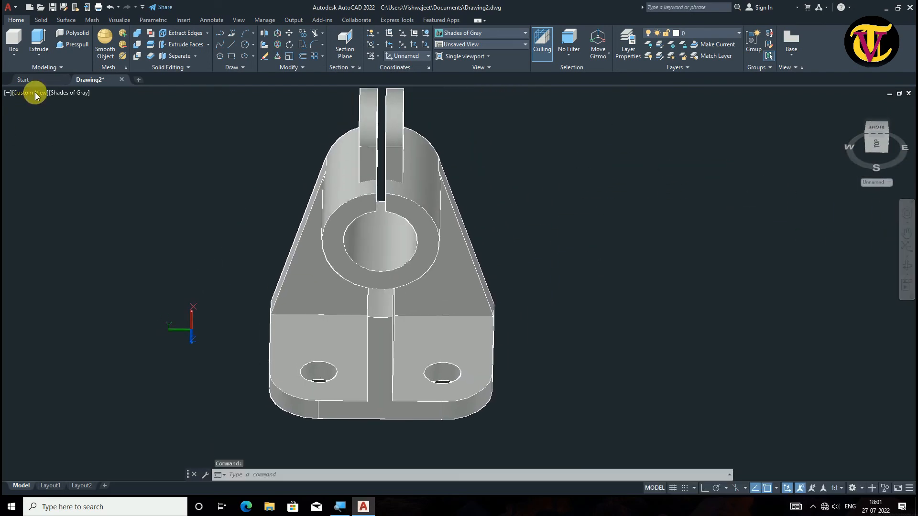
click(35, 92)
click(52, 190)
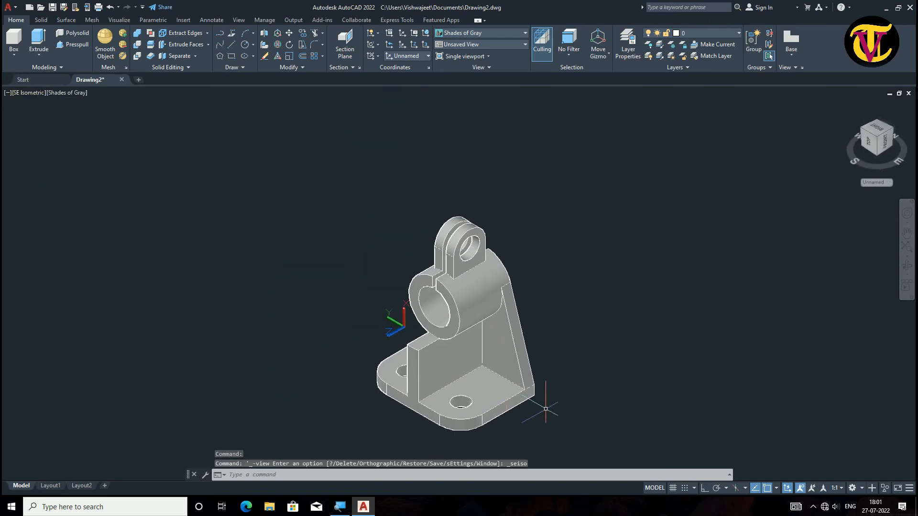
scroll(544, 409, up, 2)
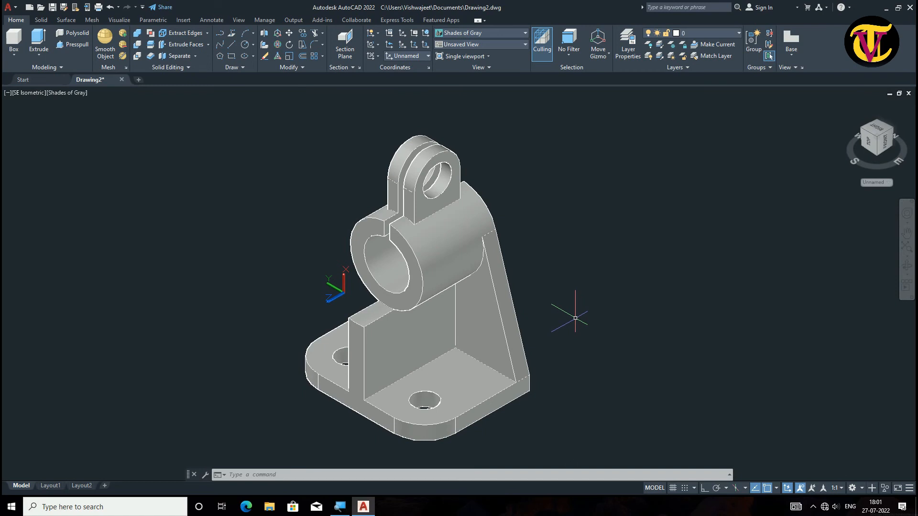
scroll(435, 381, up, 2)
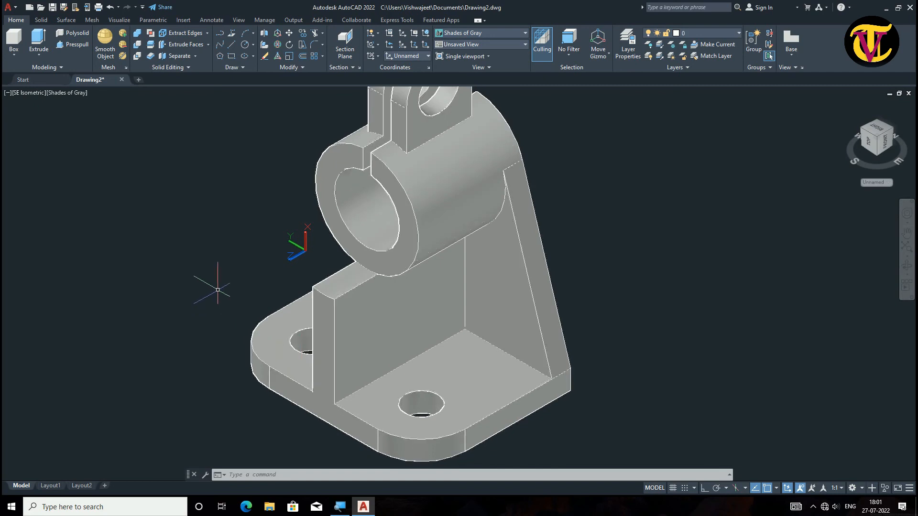
text(L)
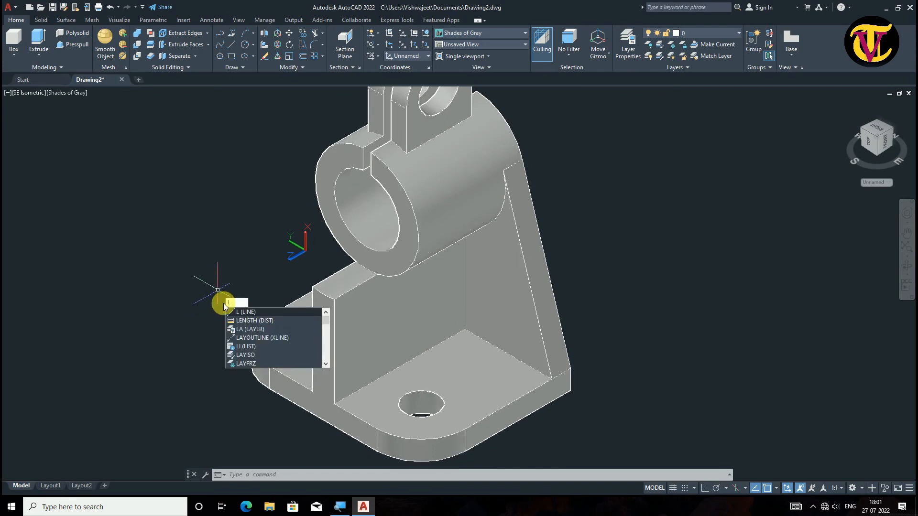
click(249, 317)
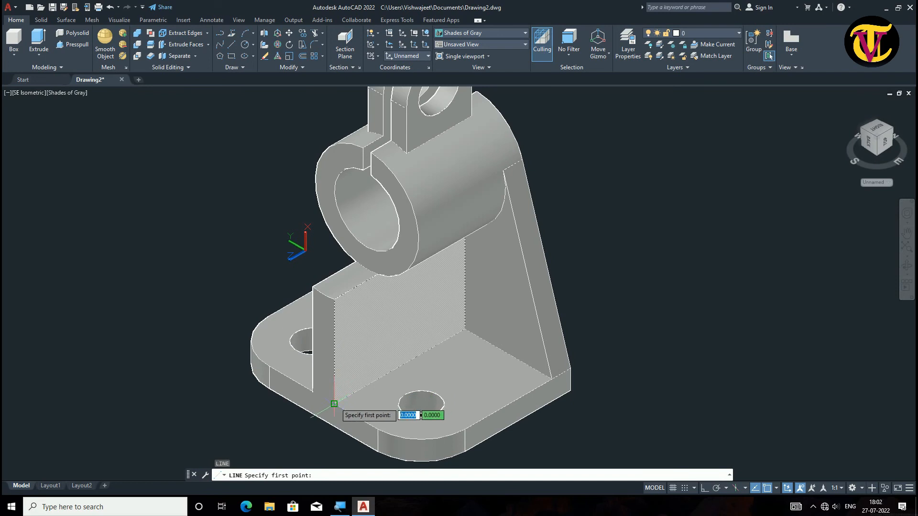
click(334, 404)
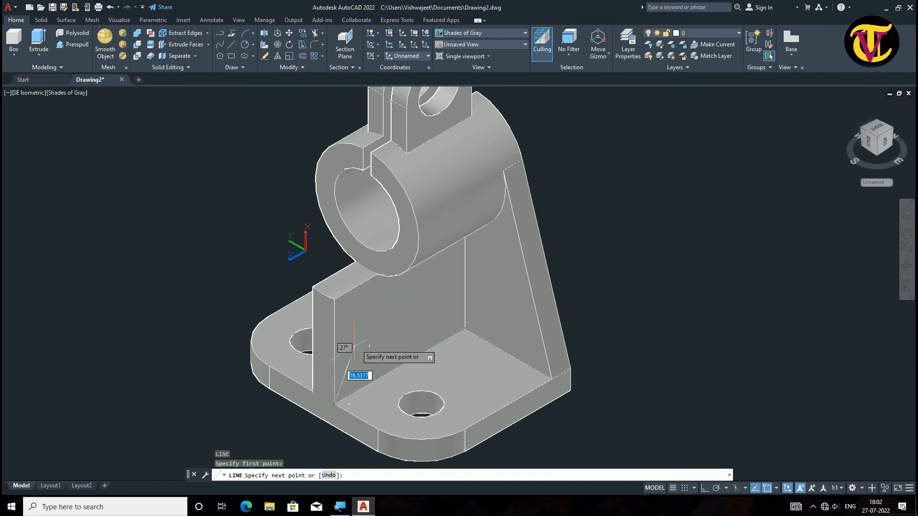
click(378, 274)
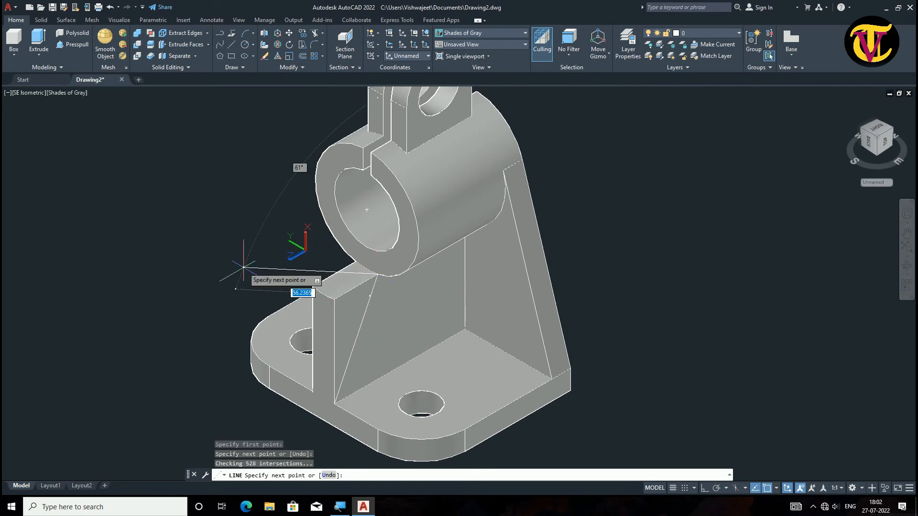
key(Return)
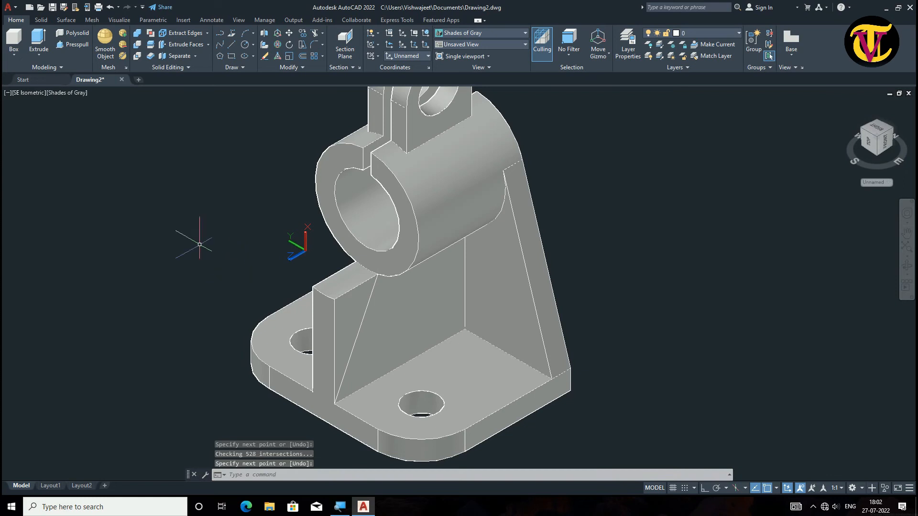
Presspull the triangular area in front of the drawn line through the rib's thickness to cut a sloped front edge
click(73, 47)
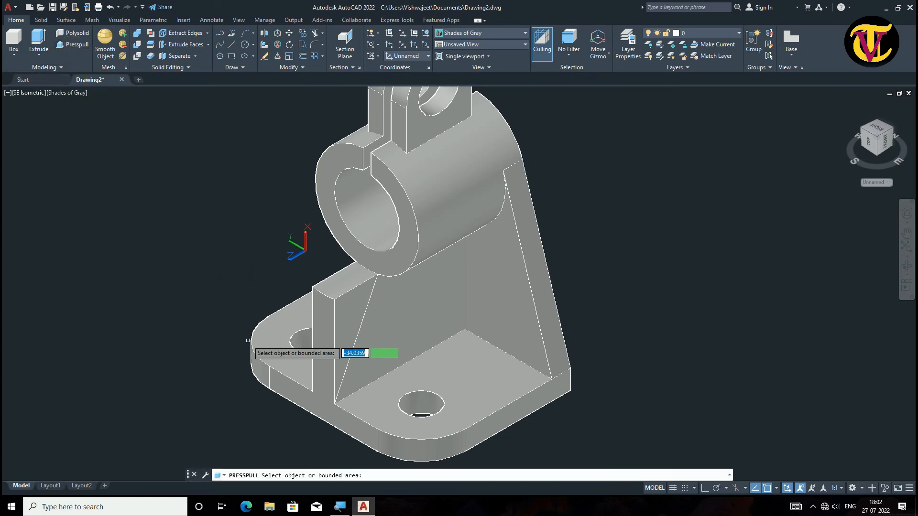
click(320, 321)
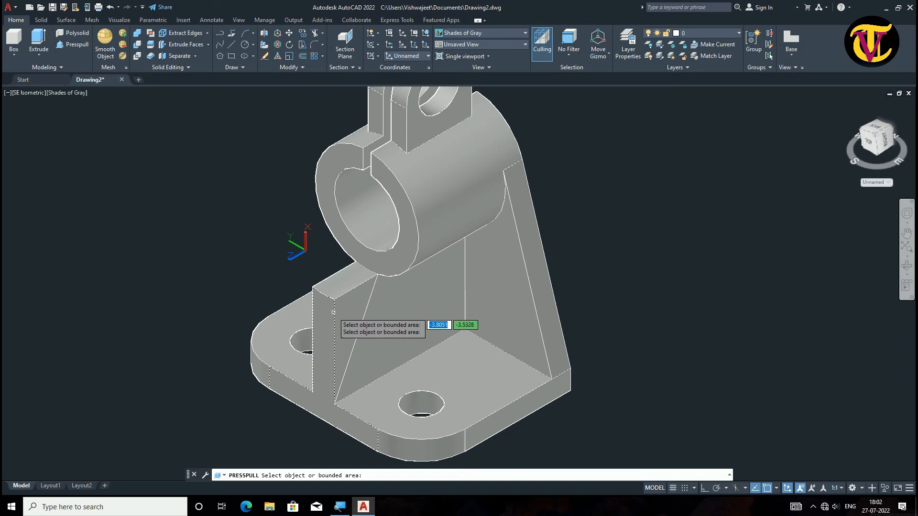
click(352, 313)
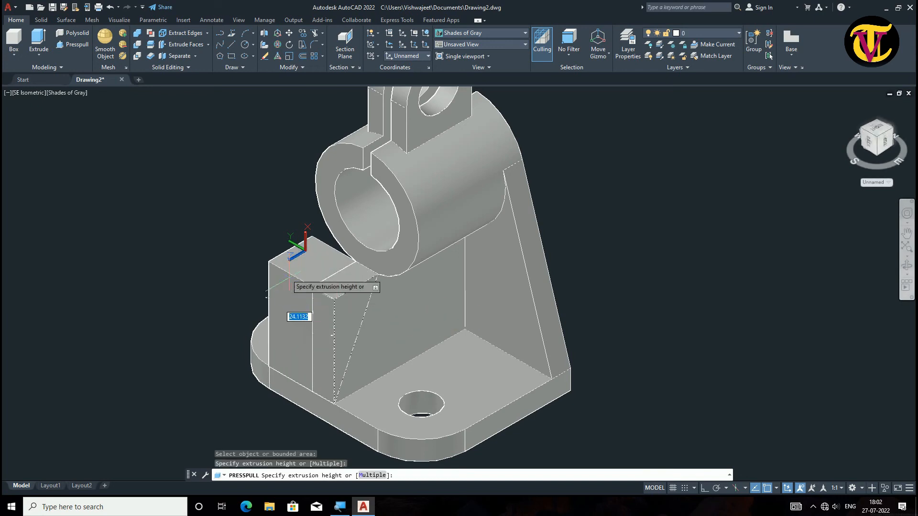
click(248, 287)
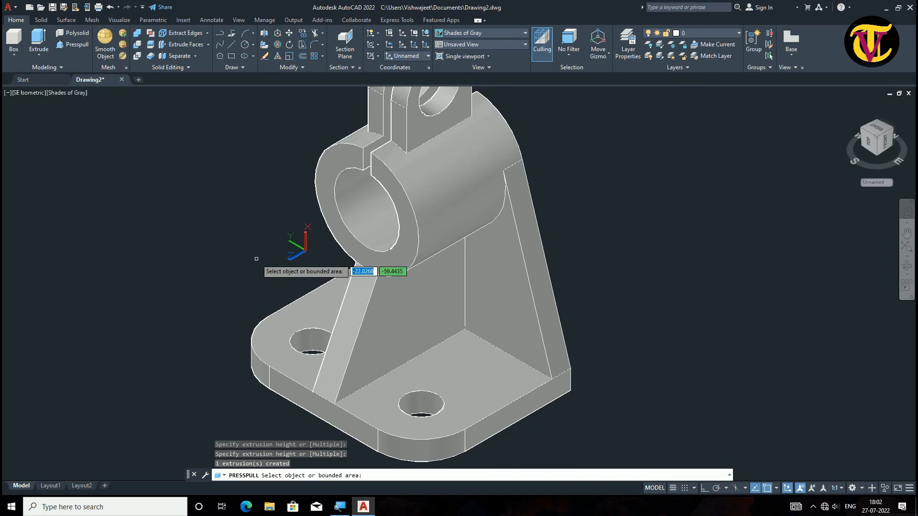
scroll(256, 259, down, 4)
scroll(395, 231, up, 2)
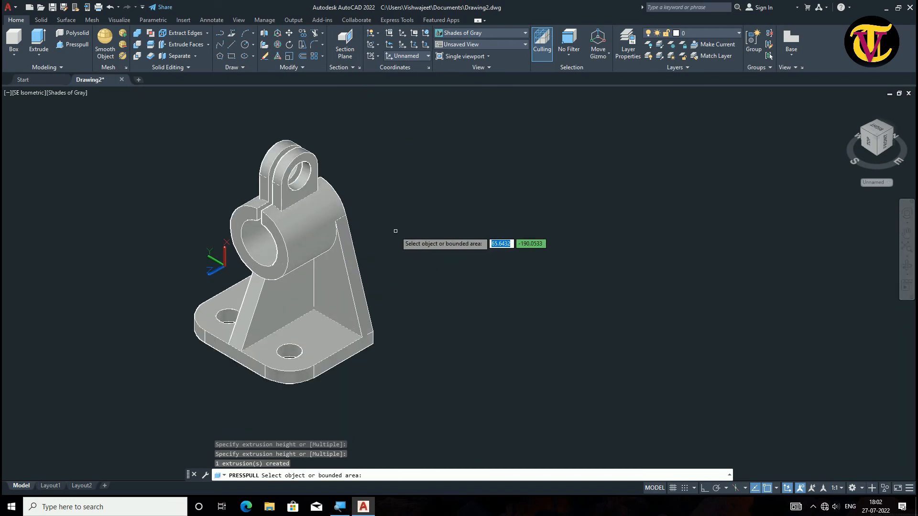
mouse_move(760, 172)
shift+middle_down()
mouse_move(36, 165)
mouse_move(51, 146)
mouse_move(133, 186)
mouse_move(258, 227)
shift+middle_up()
mouse_move(321, 222)
shift+middle_down()
mouse_move(343, 199)
mouse_move(239, 229)
mouse_move(119, 172)
mouse_move(154, 482)
mouse_move(92, 453)
mouse_move(30, 392)
mouse_move(895, 280)
mouse_move(823, 109)
mouse_move(843, 179)
mouse_move(905, 260)
mouse_move(41, 266)
mouse_move(96, 299)
mouse_move(258, 446)
mouse_move(232, 440)
mouse_move(459, 176)
shift+middle_up()
key(Return)
Unite all parts of the bracket into one solid with Union
text(un)
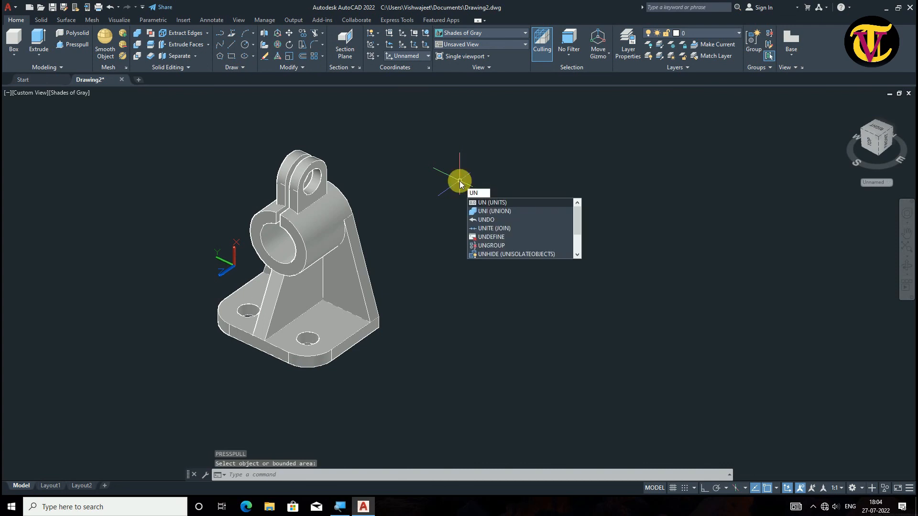
text(i)
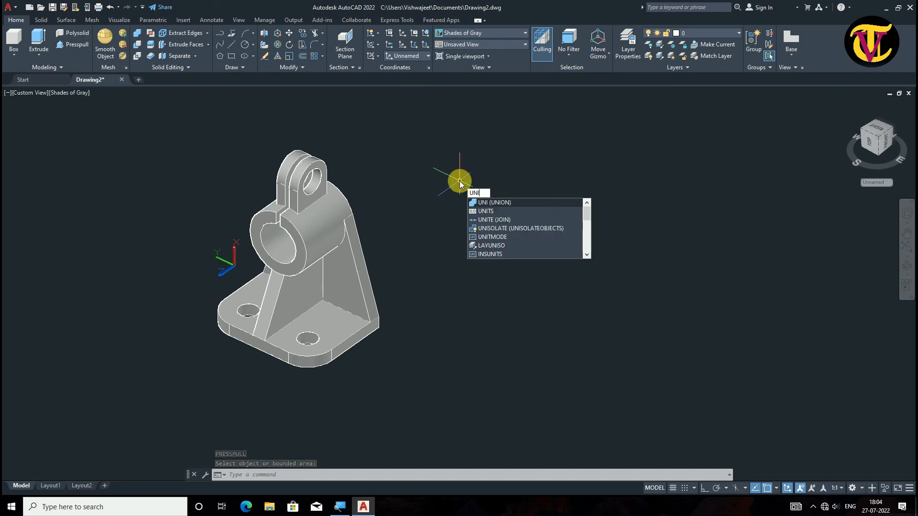
click(497, 202)
click(175, 134)
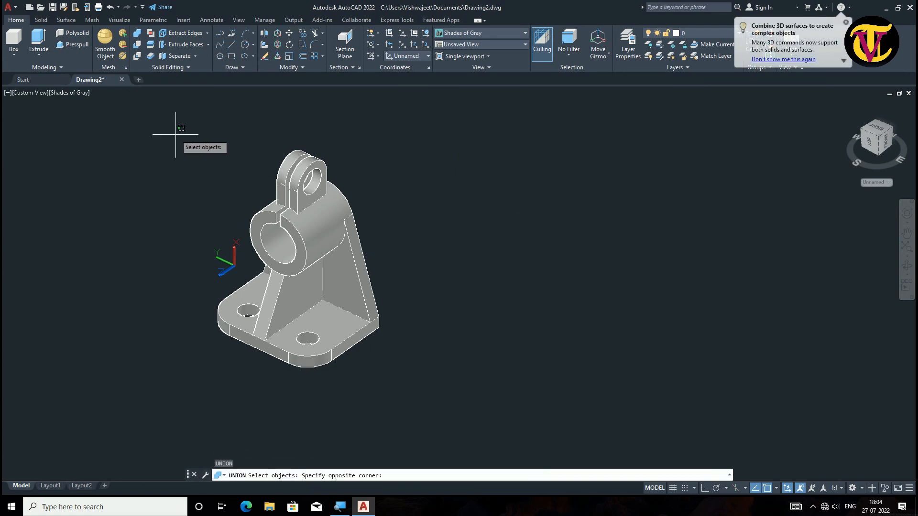
click(441, 382)
key(Return)
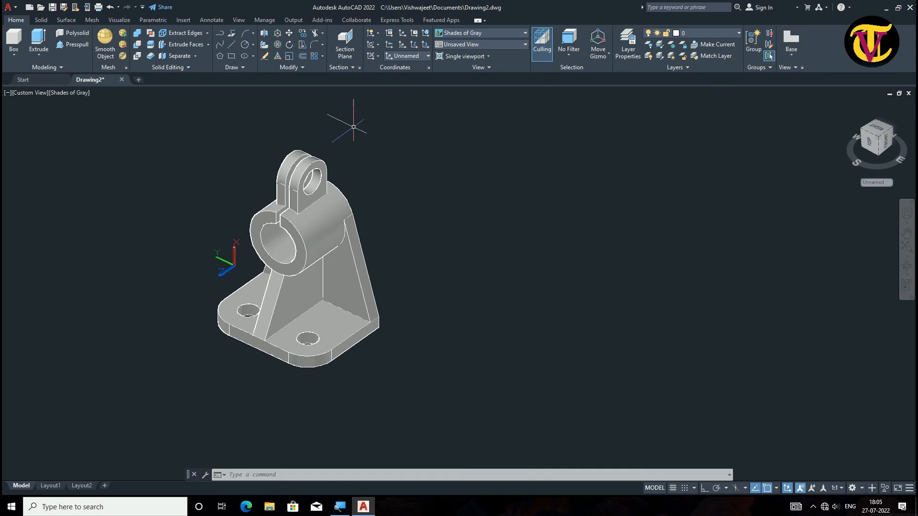
Move the united bracket solid away from its leftover sketch geometry into empty space
scroll(361, 130, down, 3)
click(906, 232)
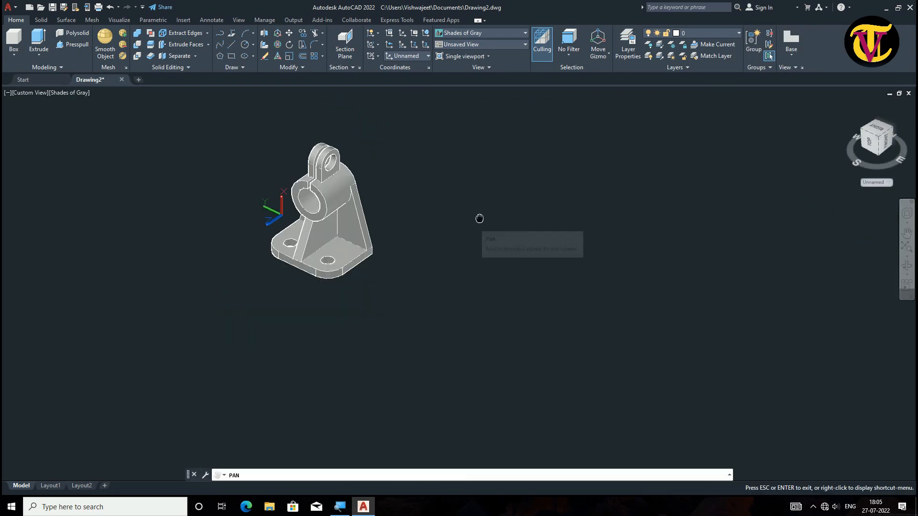
drag(477, 217, 454, 301)
key(Escape)
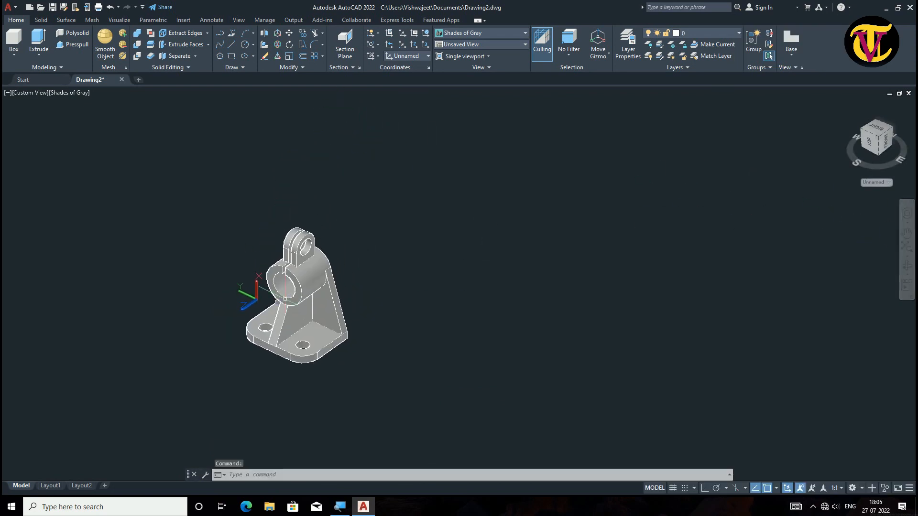
click(294, 279)
click(311, 274)
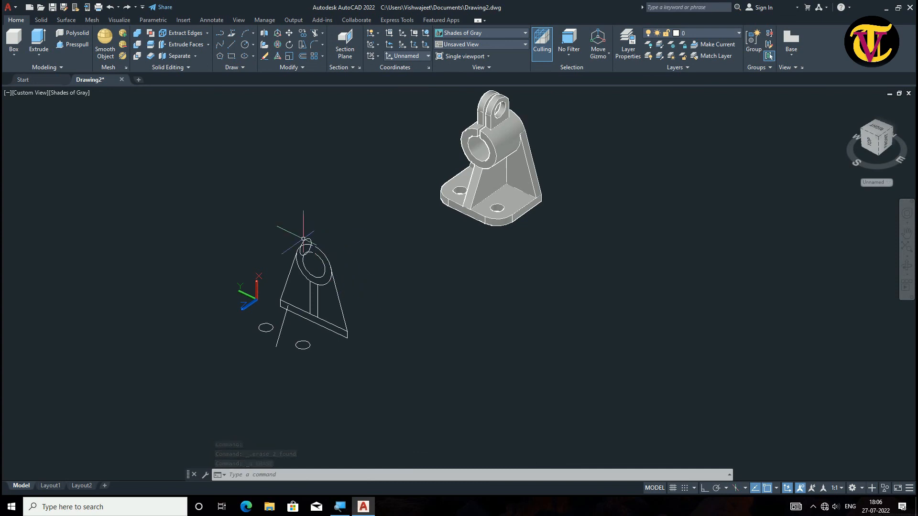
Delete the leftover profile lines, arcs and circles that remain at the bracket's original location
click(270, 236)
click(352, 355)
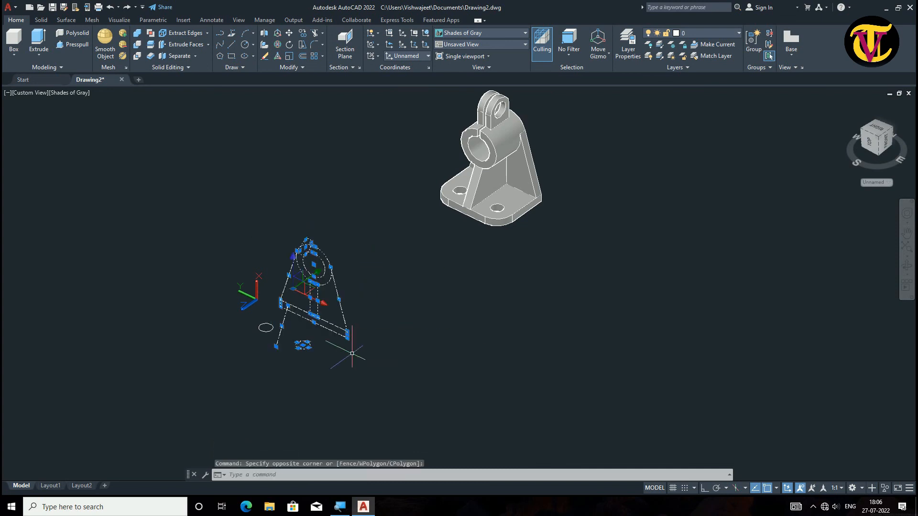
key(Delete)
click(265, 324)
key(Delete)
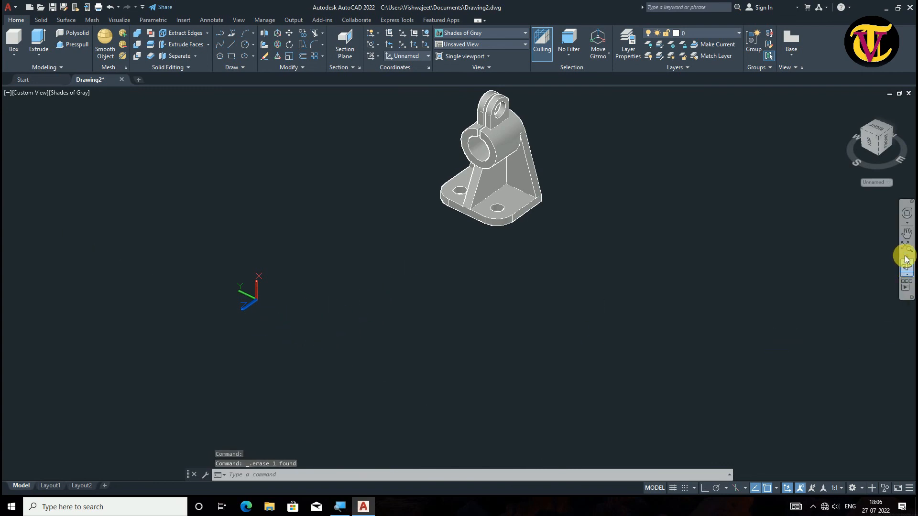
Set the visual style of the bracket view to Realistic
click(906, 233)
drag(561, 166, 517, 266)
scroll(517, 266, up, 2)
scroll(504, 274, up, 2)
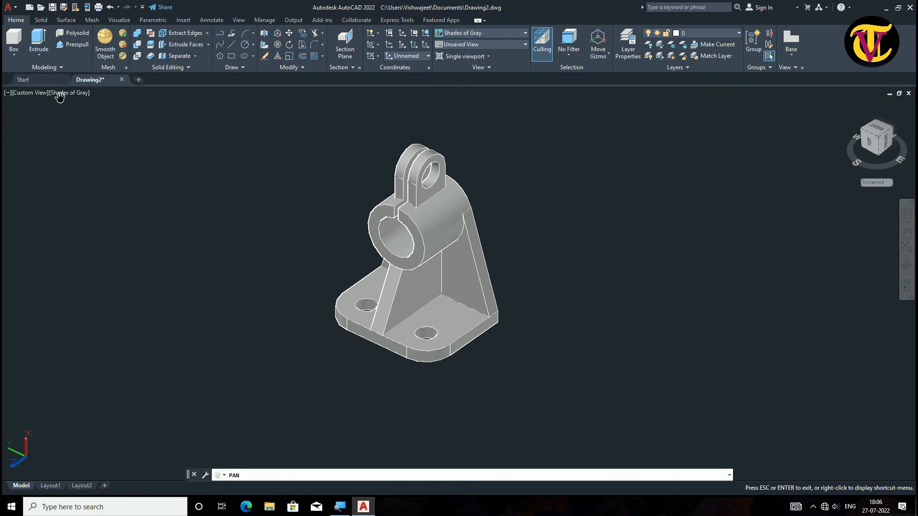
key(Escape)
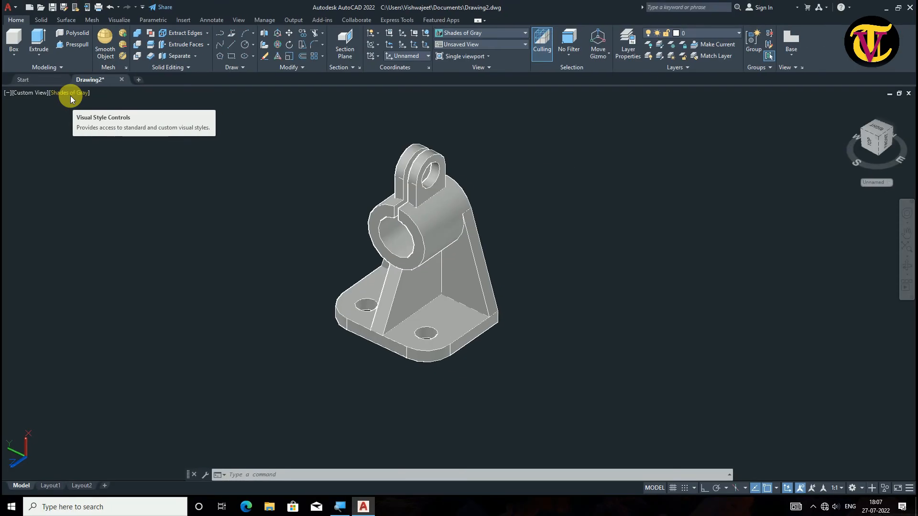
click(70, 93)
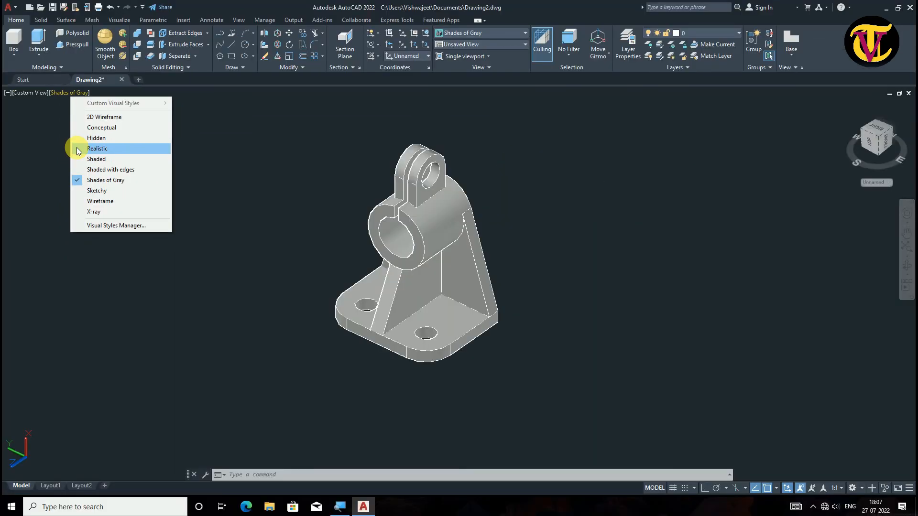
click(95, 148)
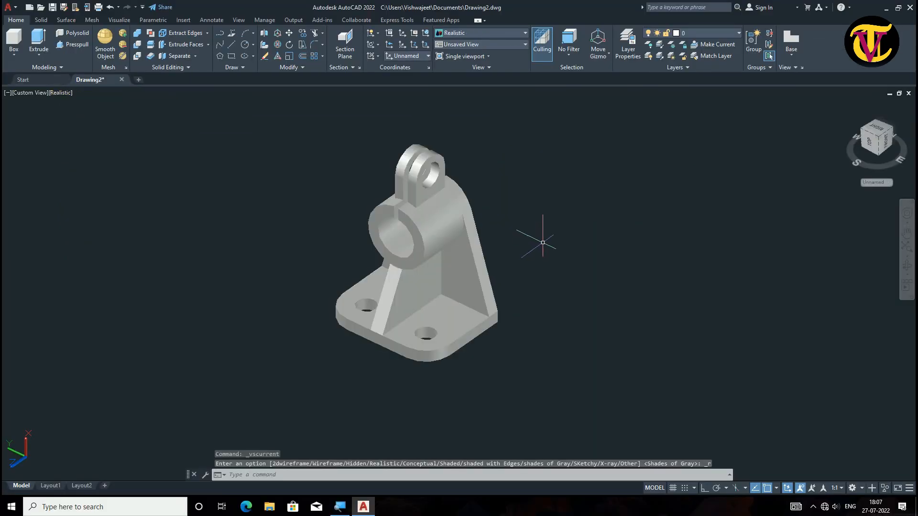
Open the Materials Browser and filter the Autodesk library to the Metal category
scroll(533, 239, up, 2)
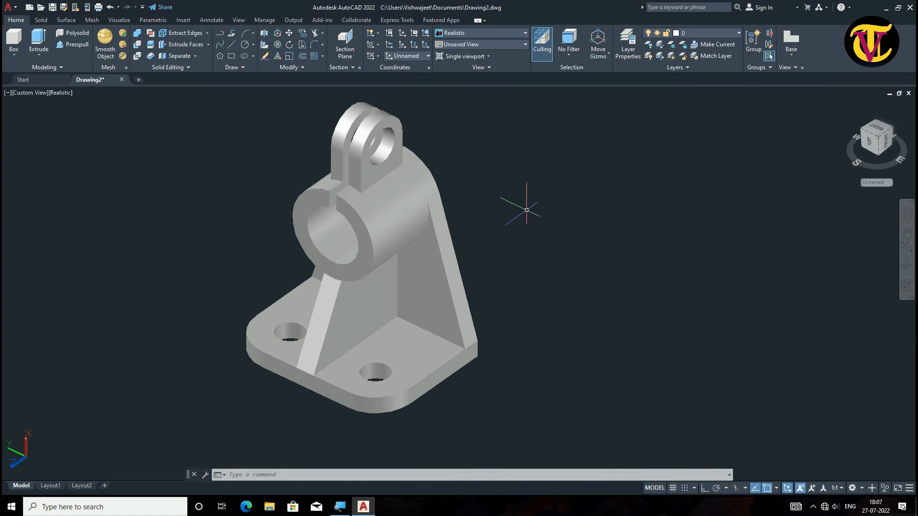
text(M)
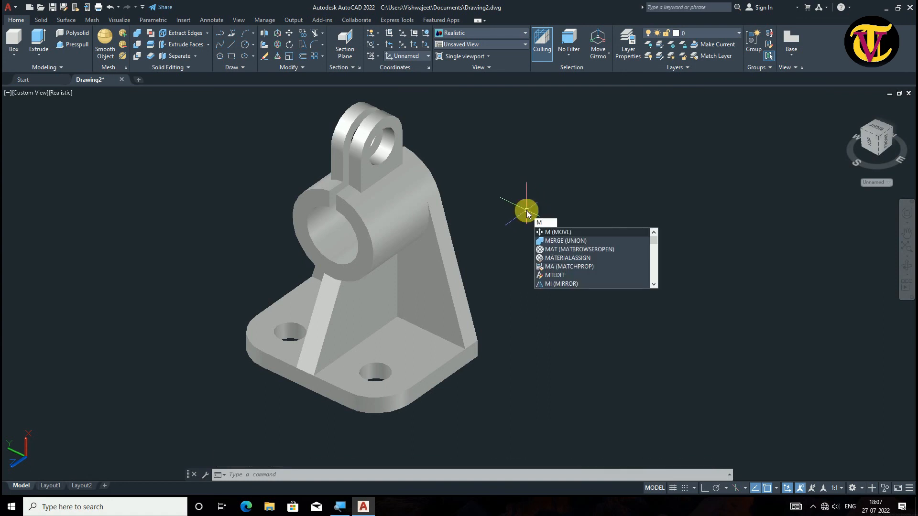
text(AT)
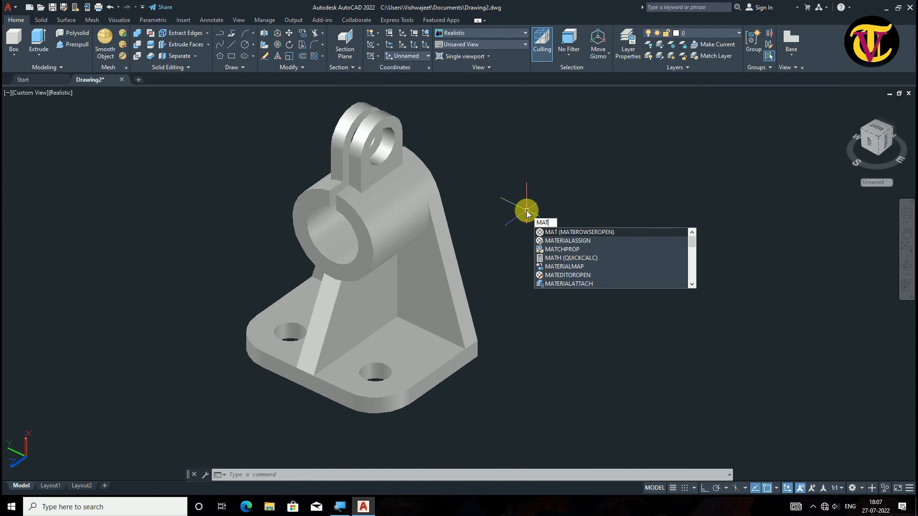
click(616, 233)
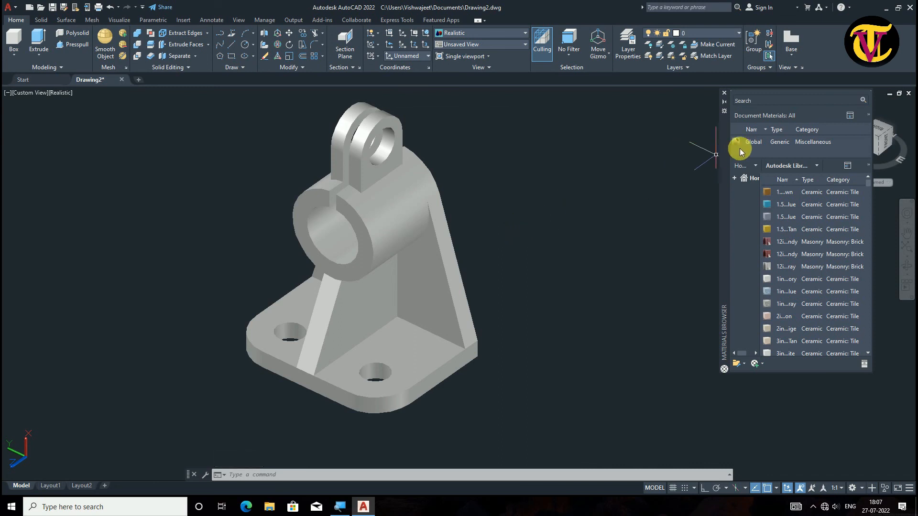
click(816, 165)
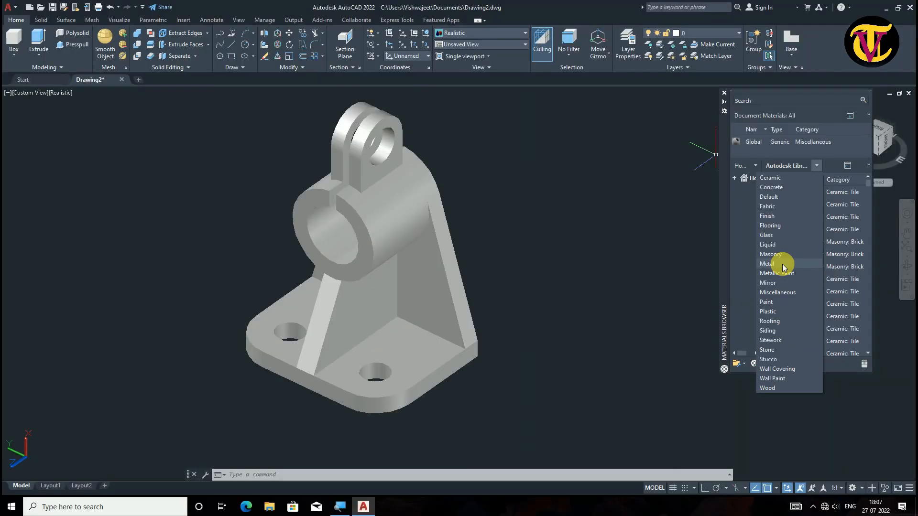
click(782, 265)
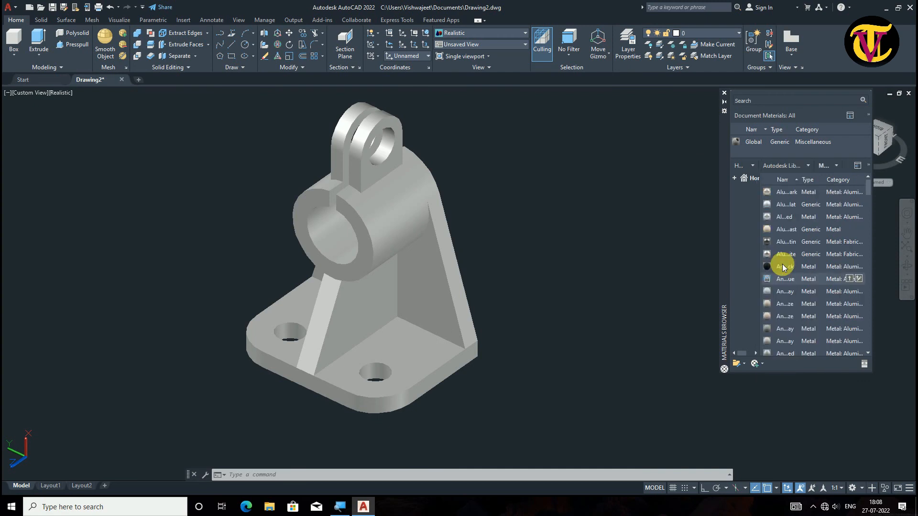
Apply the Brushed metal material from the library to the bracket
scroll(785, 268, down, 4)
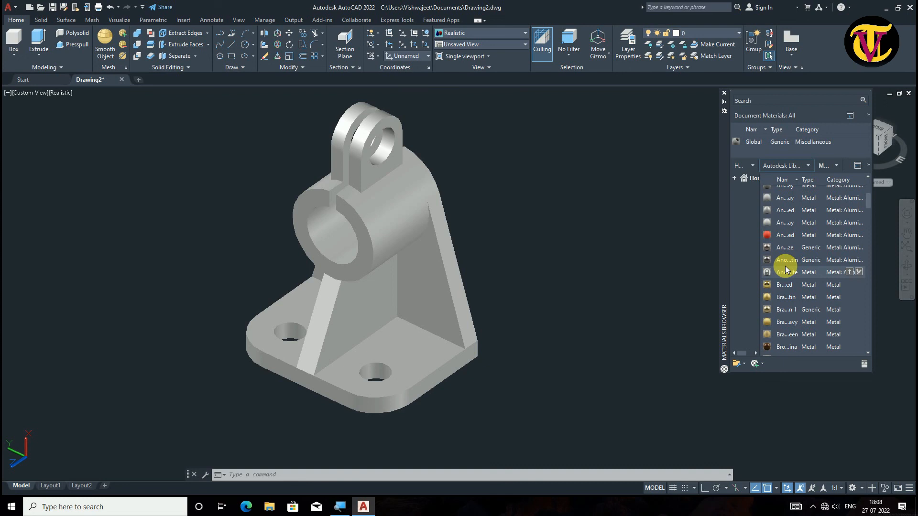
scroll(798, 287, down, 2)
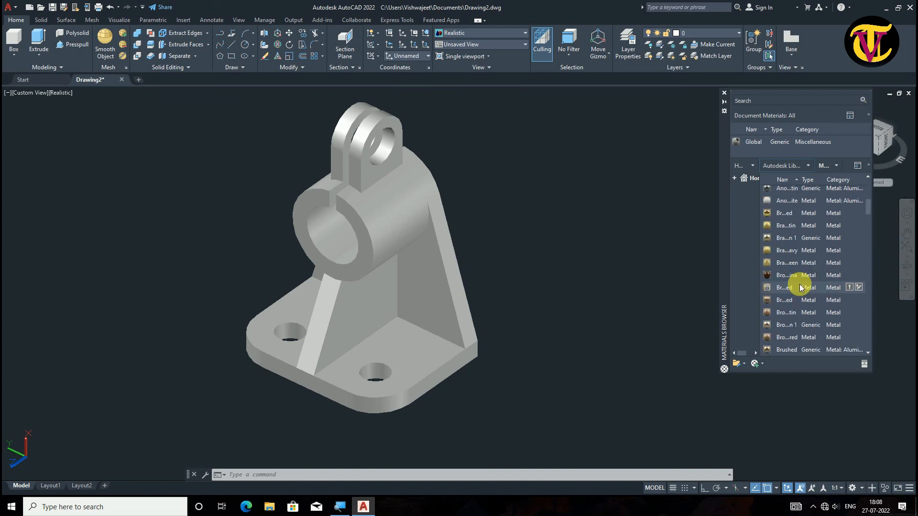
scroll(800, 285, down, 1)
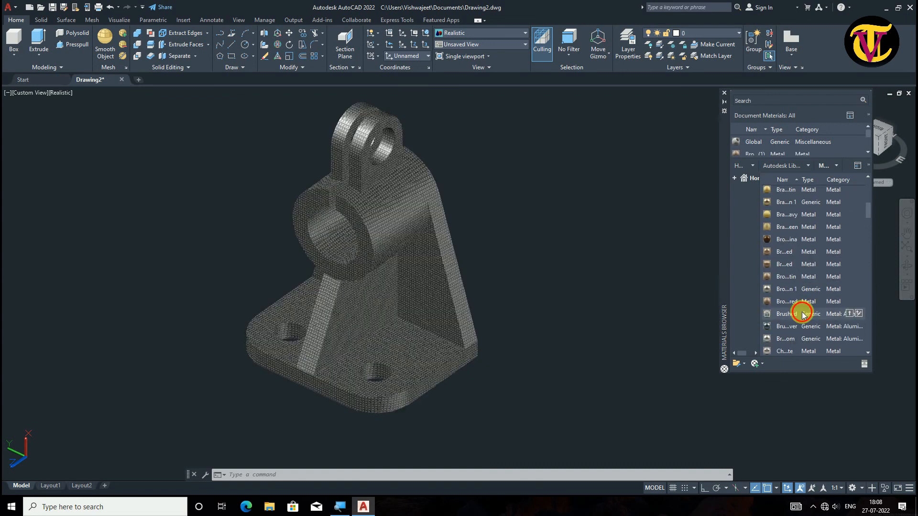
drag(802, 313, 437, 340)
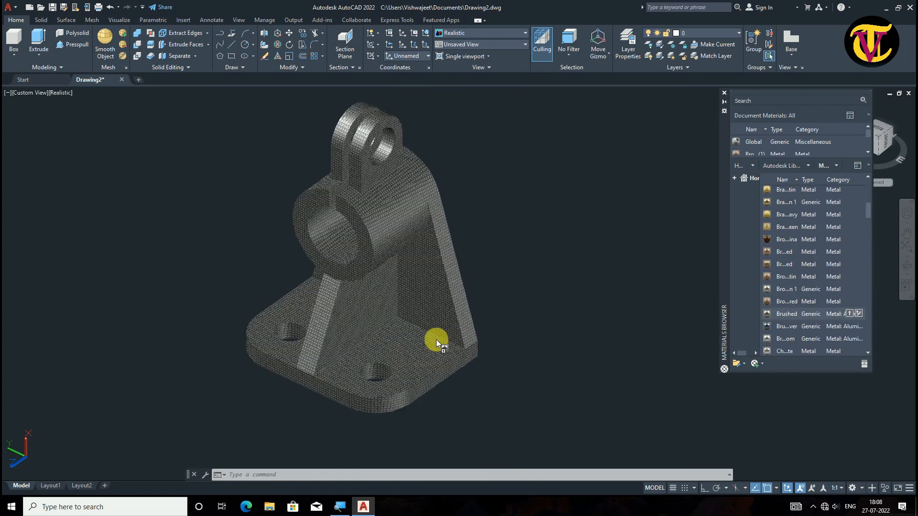
Assign the Copper metal material to the bracket and close the Materials Browser
scroll(792, 288, down, 1)
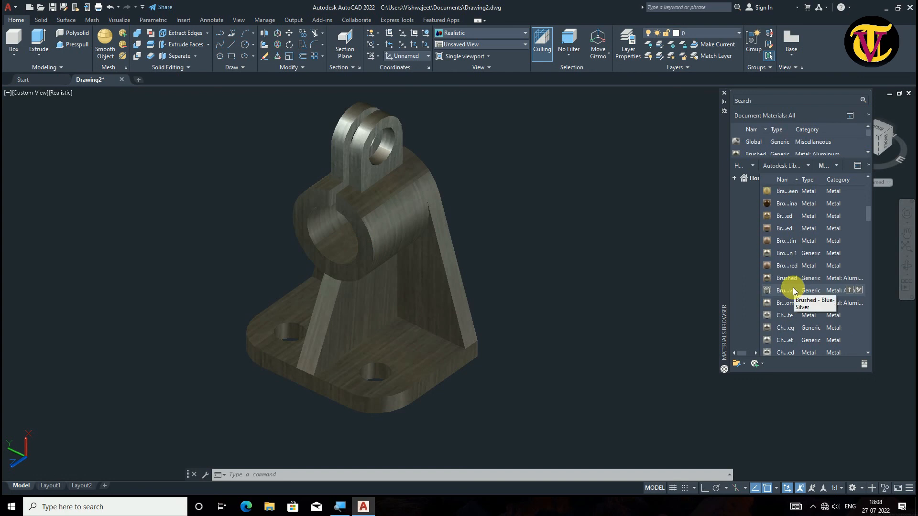
scroll(794, 291, down, 3)
drag(800, 345, 414, 301)
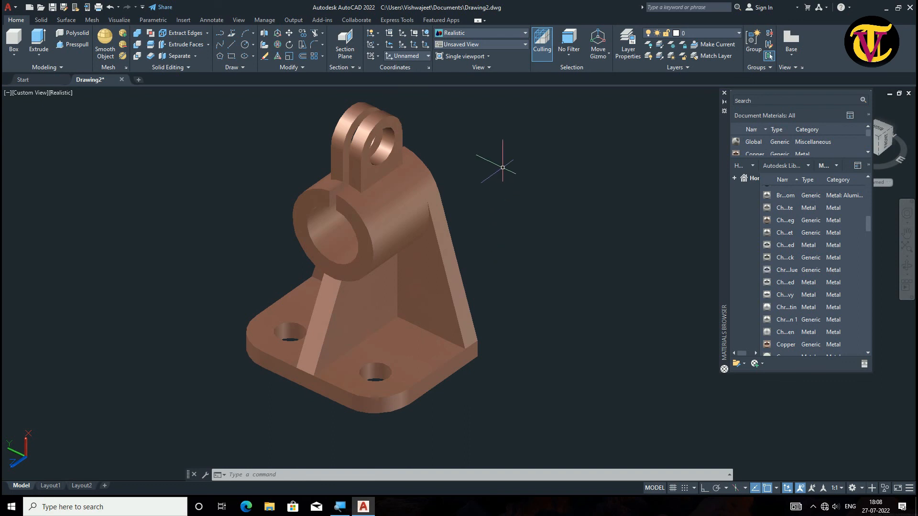
click(724, 92)
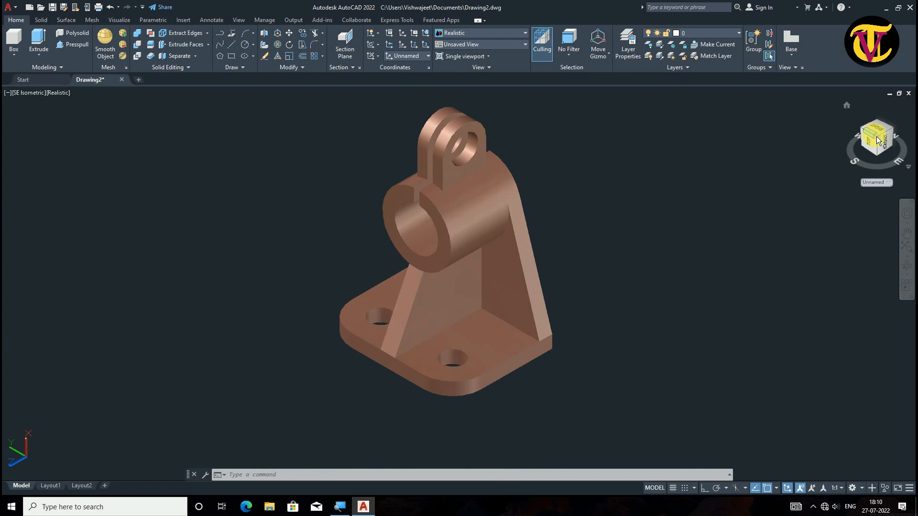
Orbit around the copper bracket to inspect it, then restore the SE Isometric view
drag(877, 139, 136, 130)
click(26, 93)
click(97, 191)
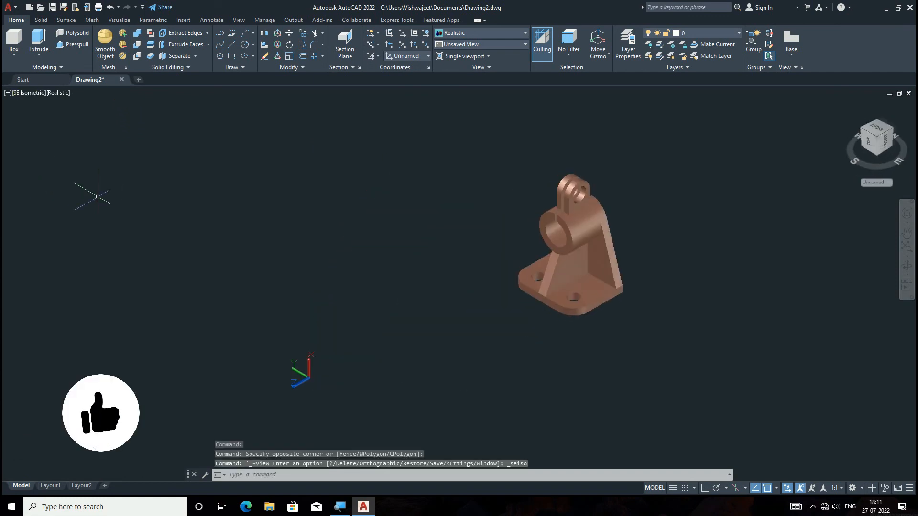